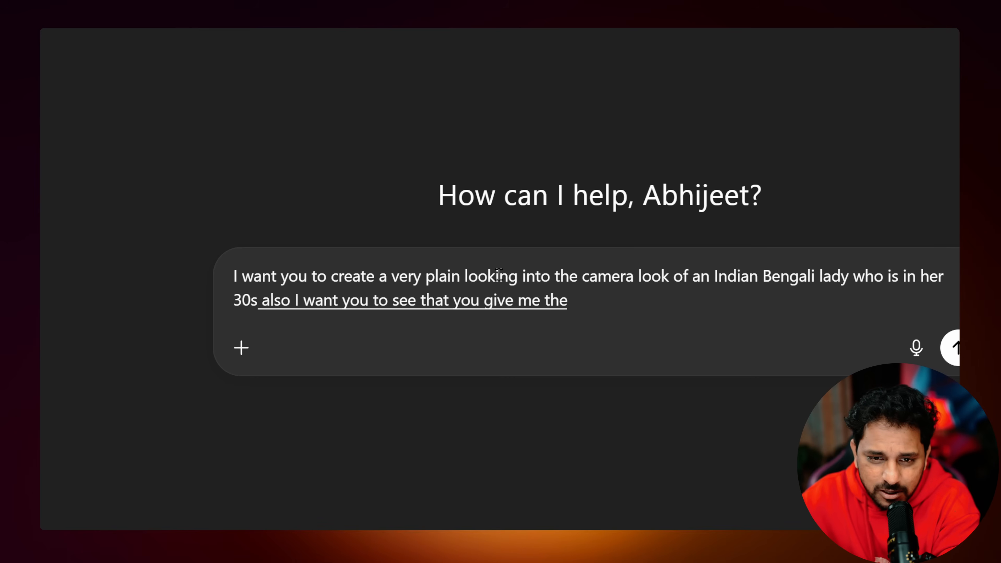
Step: Finish the first paragraph of the request, asking for absolutely realistic, non-AI-style skin and a plain, scene-free prompt of the face looking into the camera
type("skin absolutely realistic")
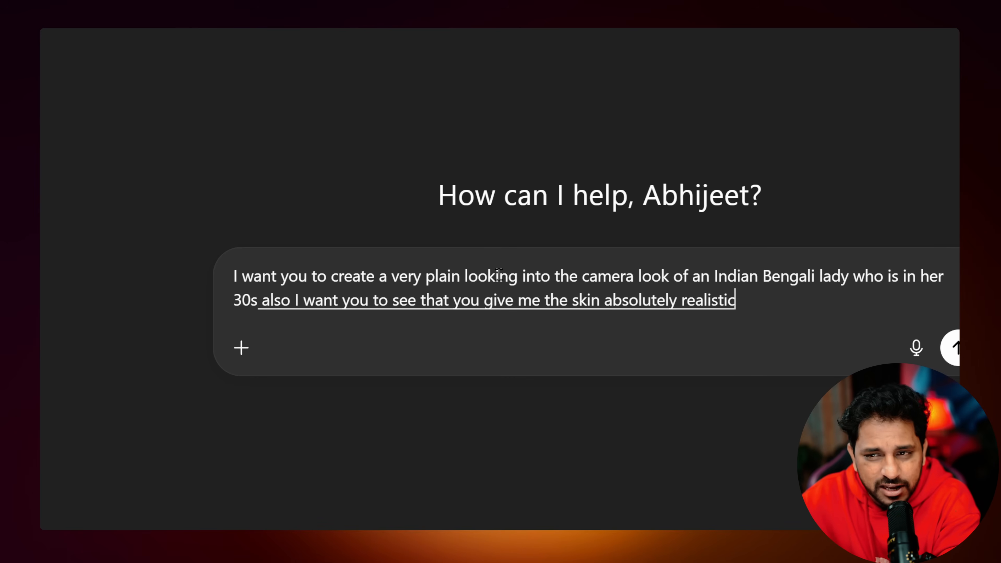
type(" and not an AI made style I wan")
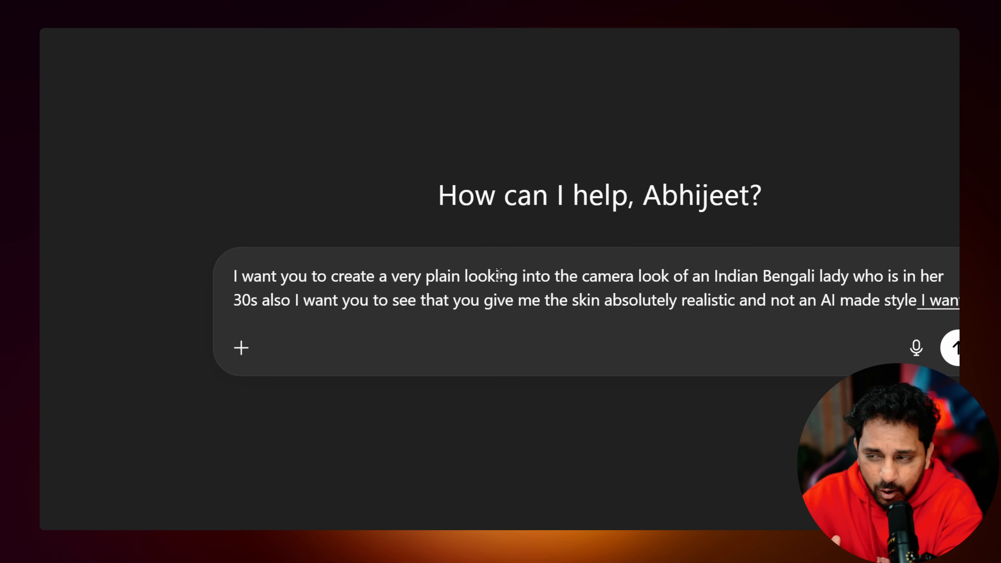
type("t you to give me the prompt which is a very")
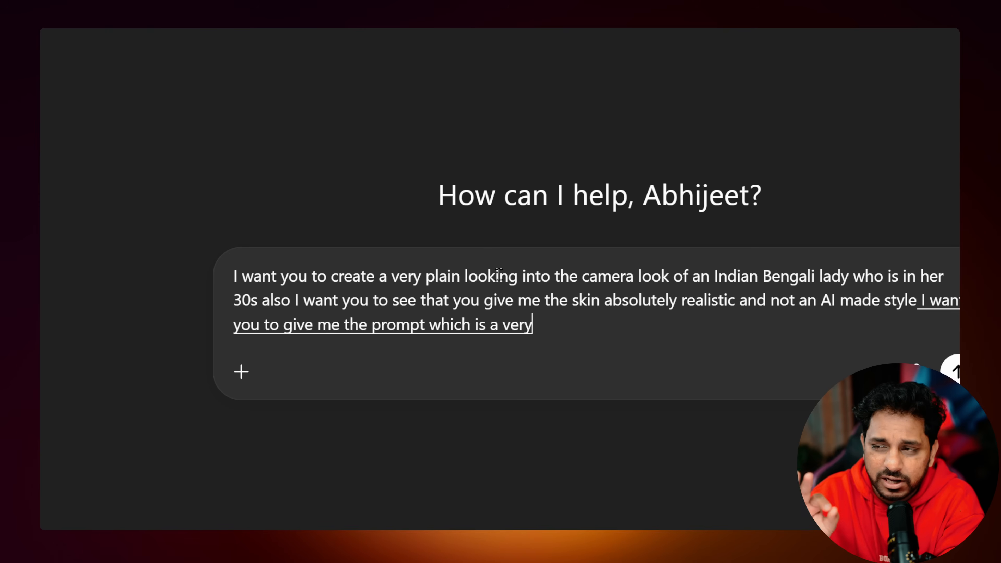
type(" plain without any scene prompt I just")
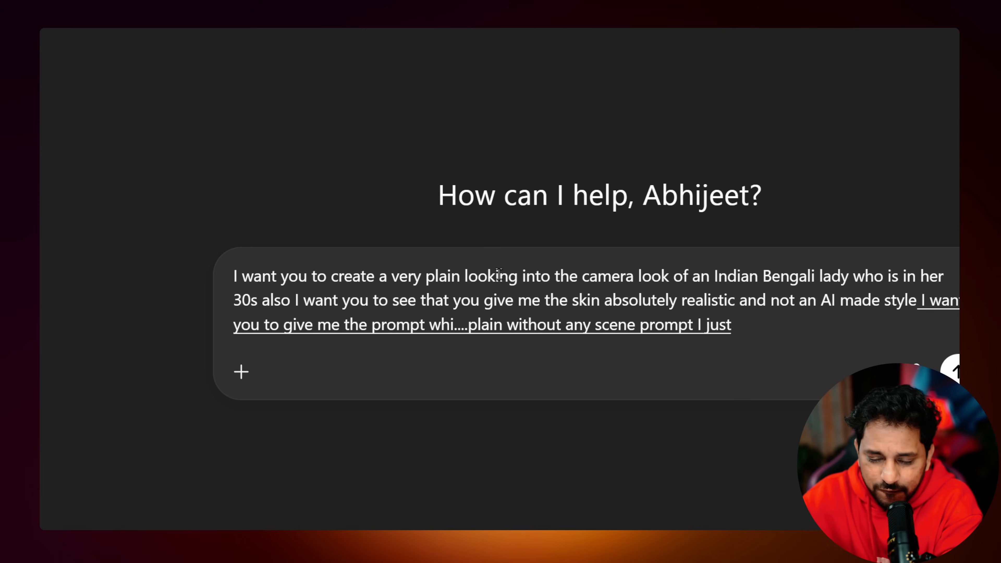
type(" want the face looking into the camera prompt just to")
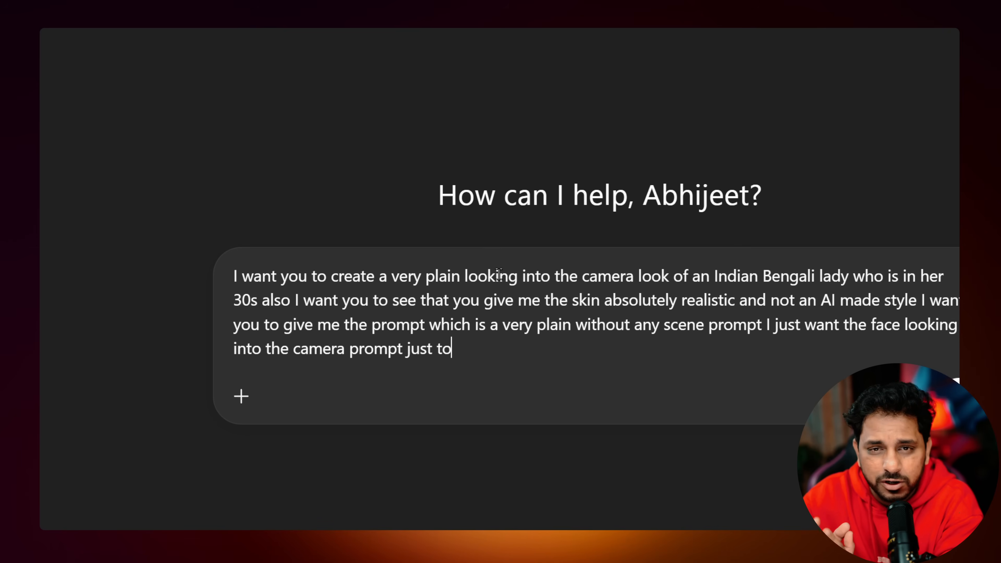
type(" give AI the context of how the lady exactly looks.")
key("Return")
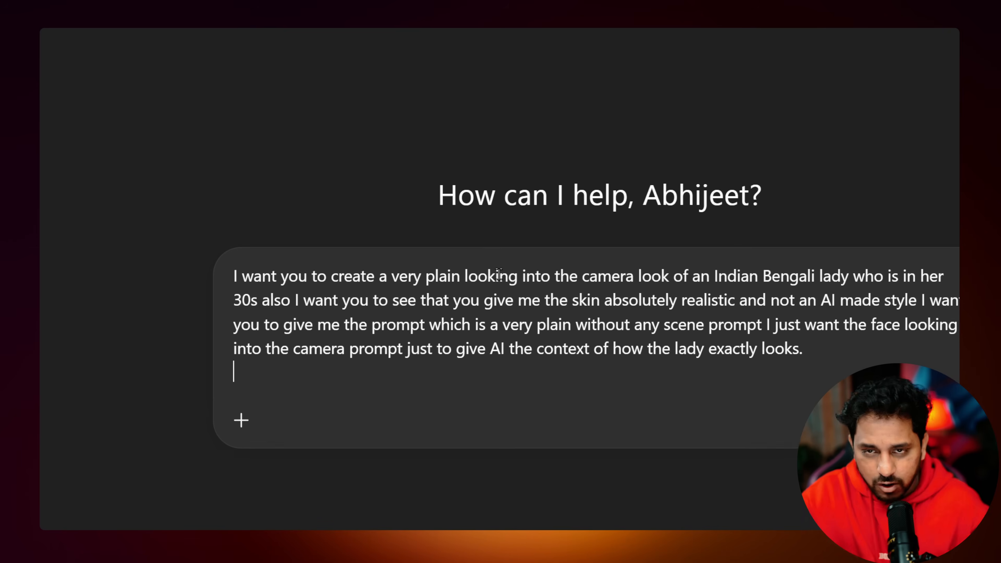
Step: Add that Bengali or Indian must not mean Indian attire but a look as modern and luxurious as possible, and send the request
type("when I say bengali or")
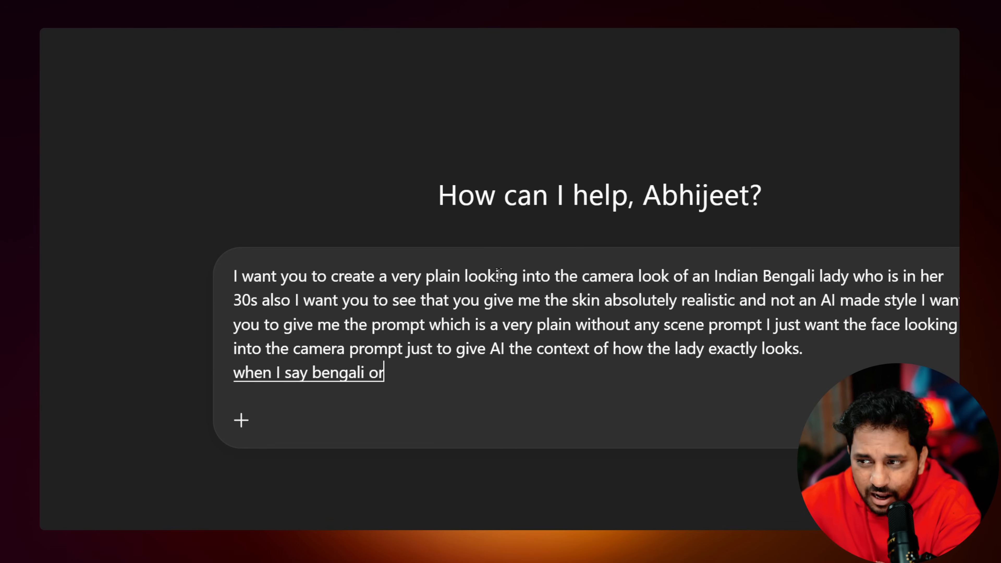
type(" indian I don't want you to give")
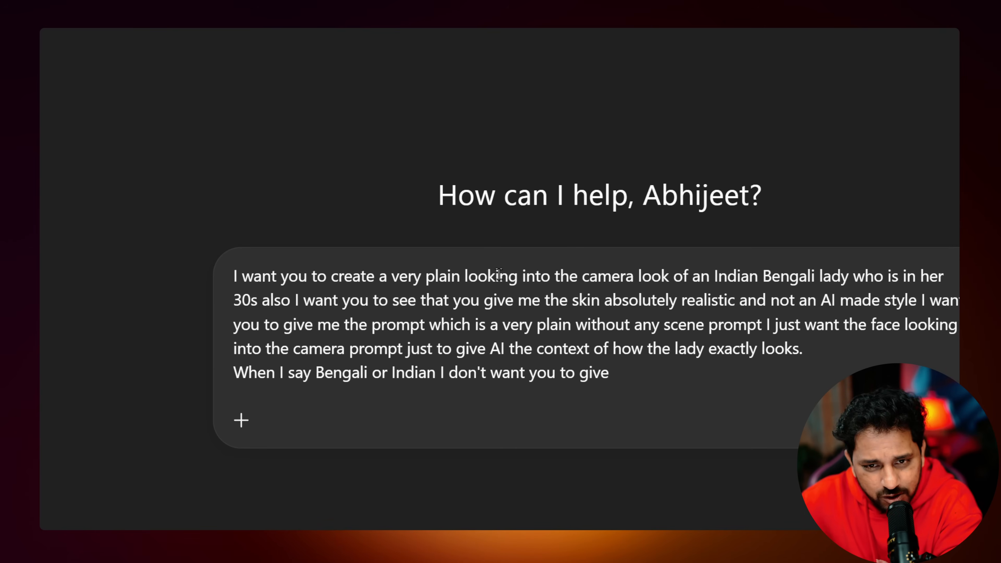
type(" any of her looks in the")
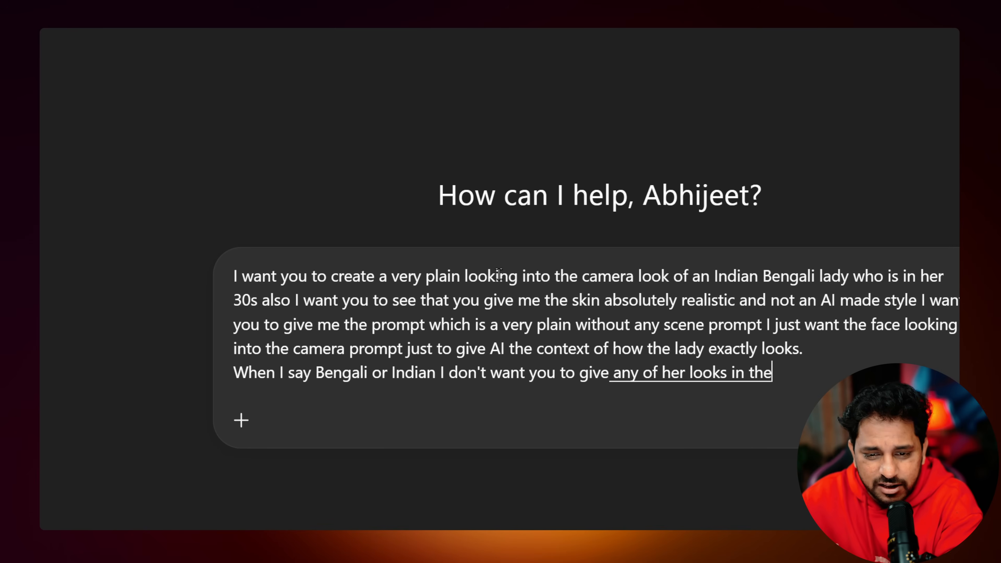
type(" indian attire I want you to make her as modern as possible and")
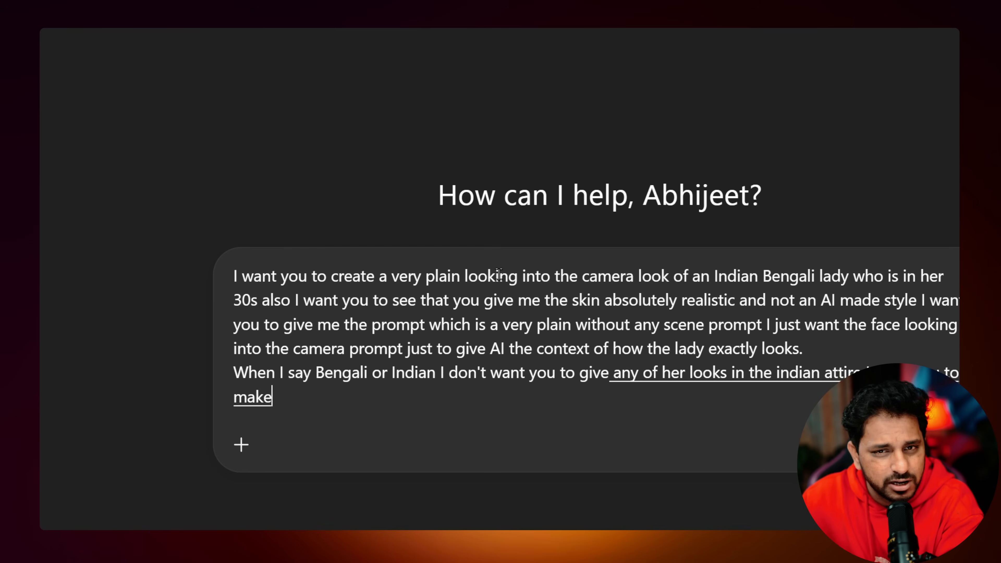
type(" as luxurious as possible")
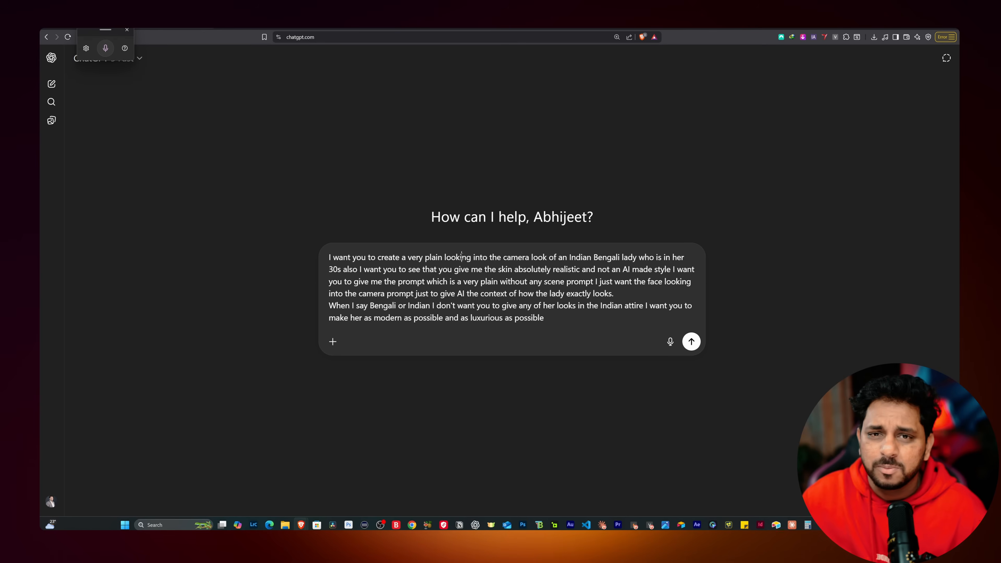
key("Return")
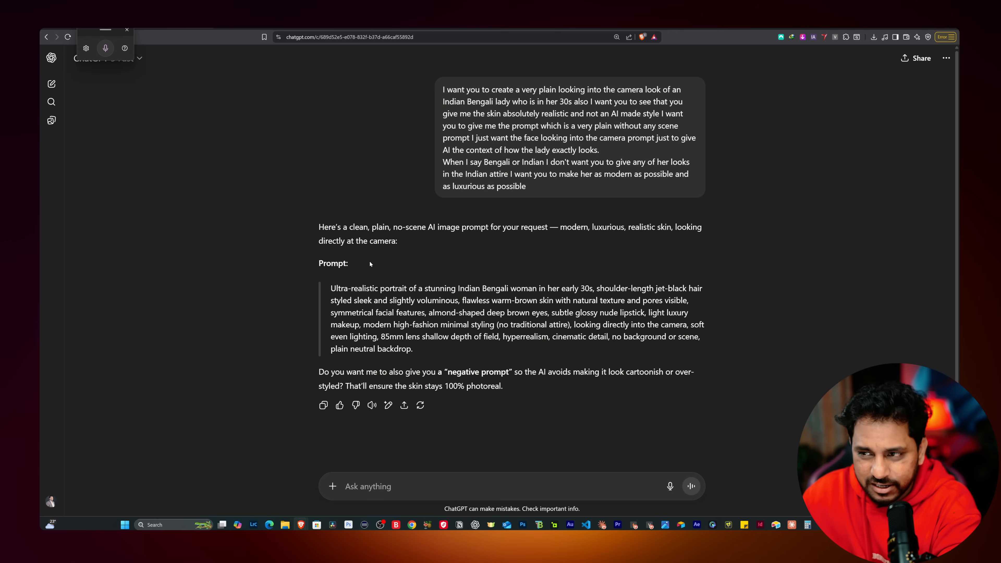
Step: Copy the generated portrait prompt and open leonardo.ai in a new browser tab
left_click_drag(333, 284, 425, 354)
key("ctrl+c")
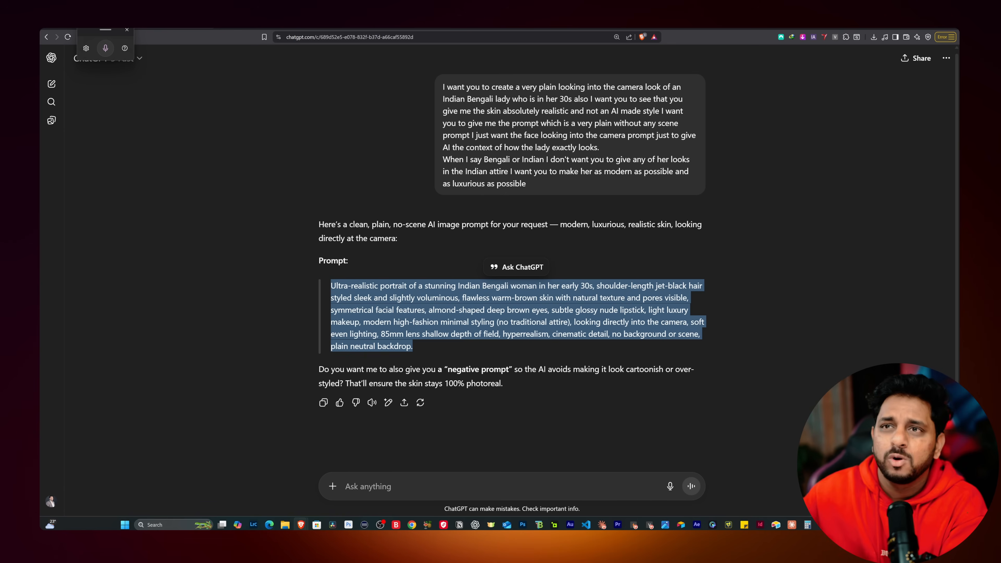
key("ctrl+t")
left_click(309, 34)
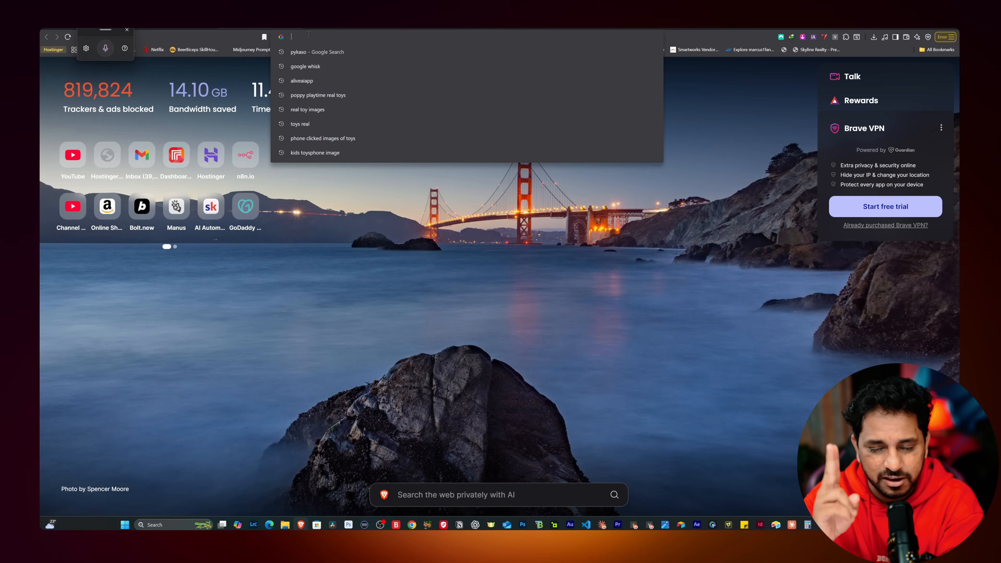
type("leonardo.ai")
key("Return")
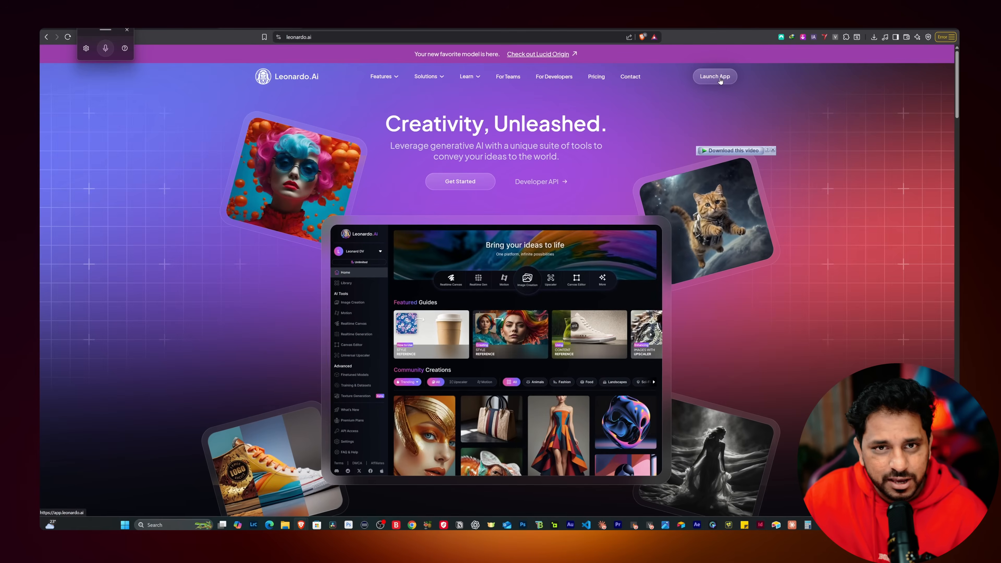
Step: Launch the Leonardo app's image generation and replace the existing prompt with the copied portrait prompt
left_click(714, 77)
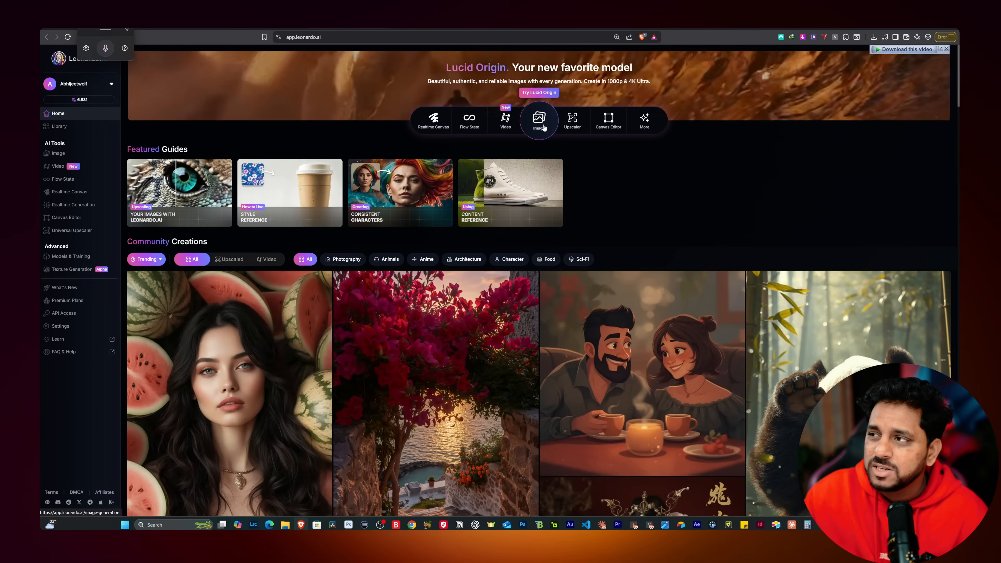
left_click(499, 239)
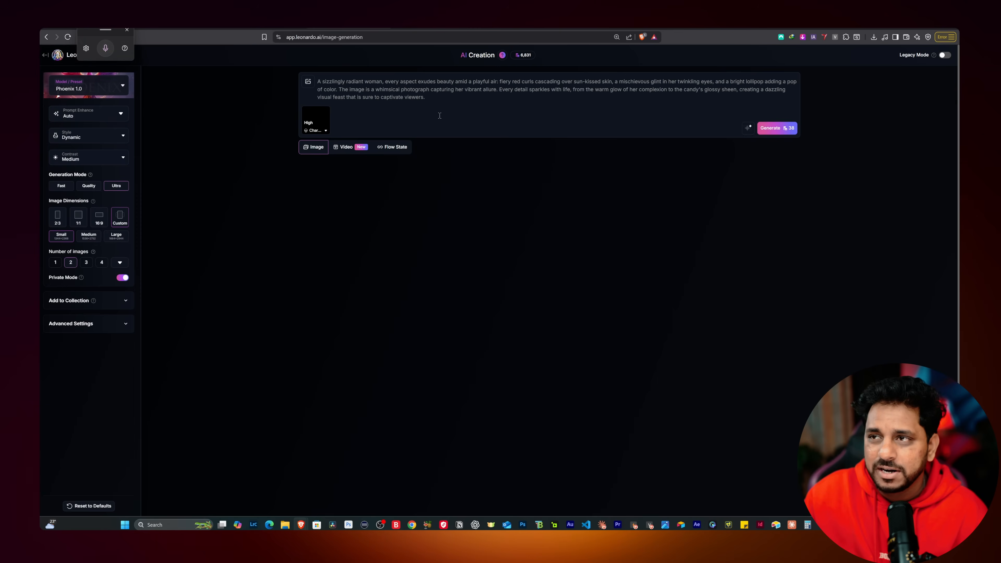
triple_click(435, 102)
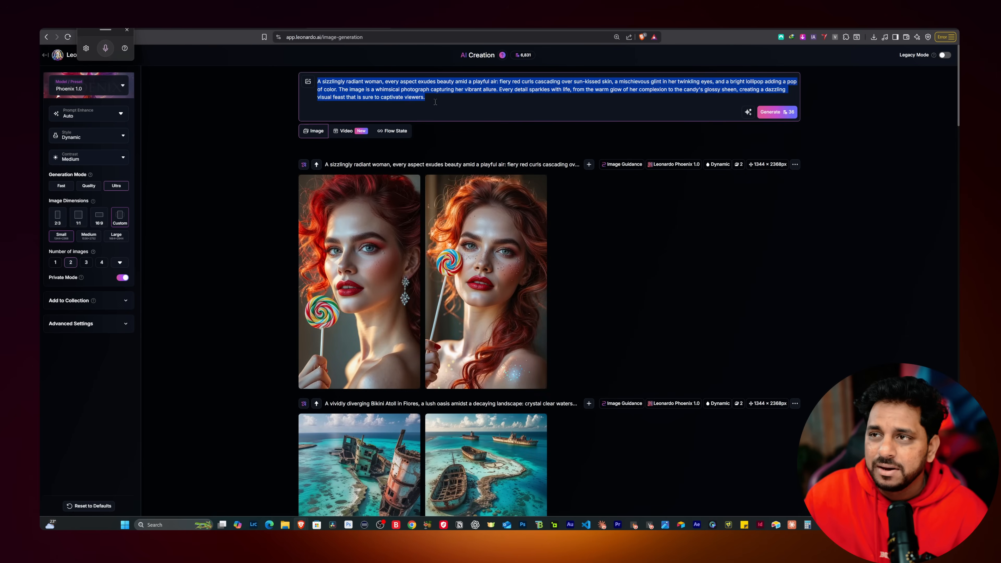
key("BackSpace")
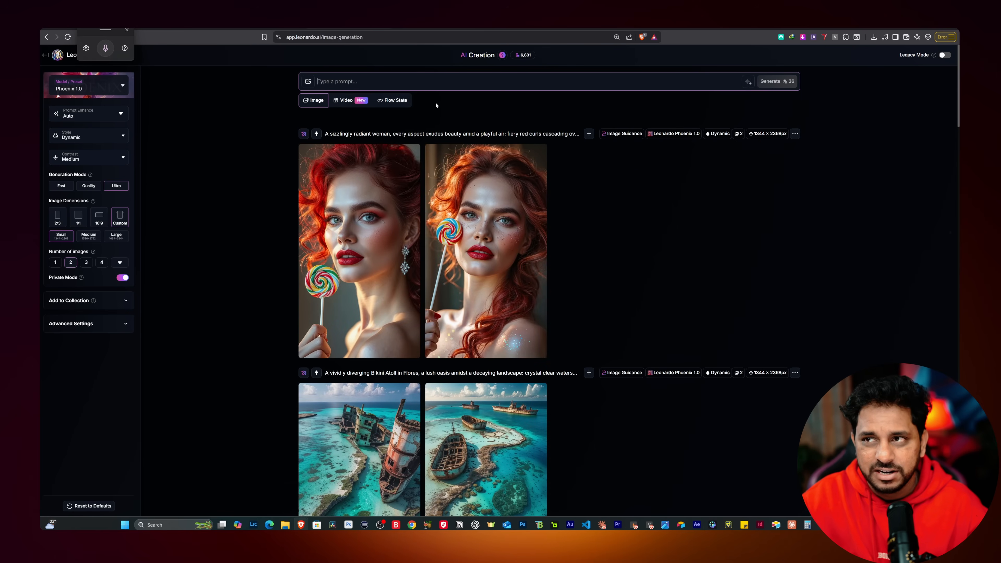
key("ctrl+v")
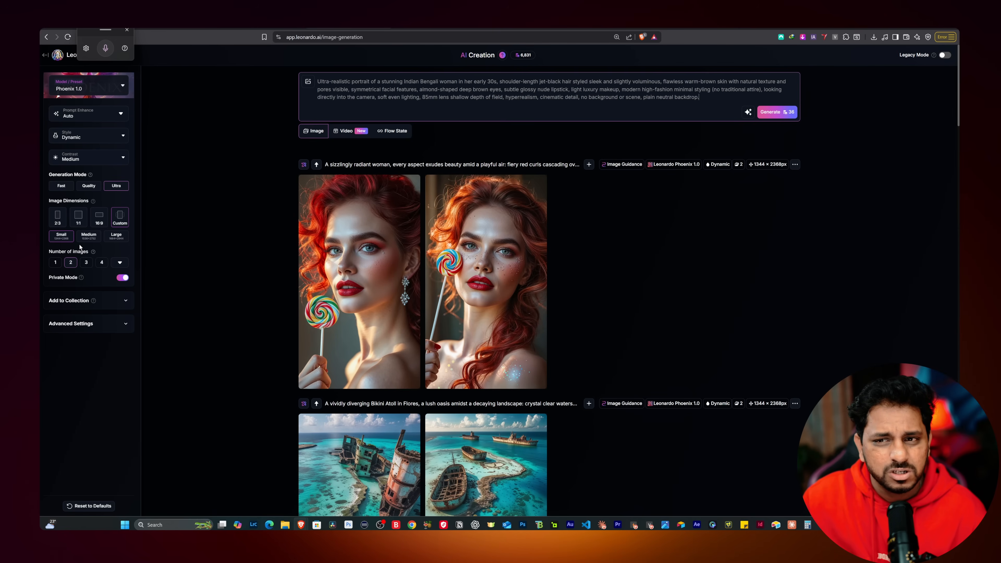
Step: Set the generation mode to Quality and the image dimensions to 1:1, and try to generate the portrait
left_click(88, 186)
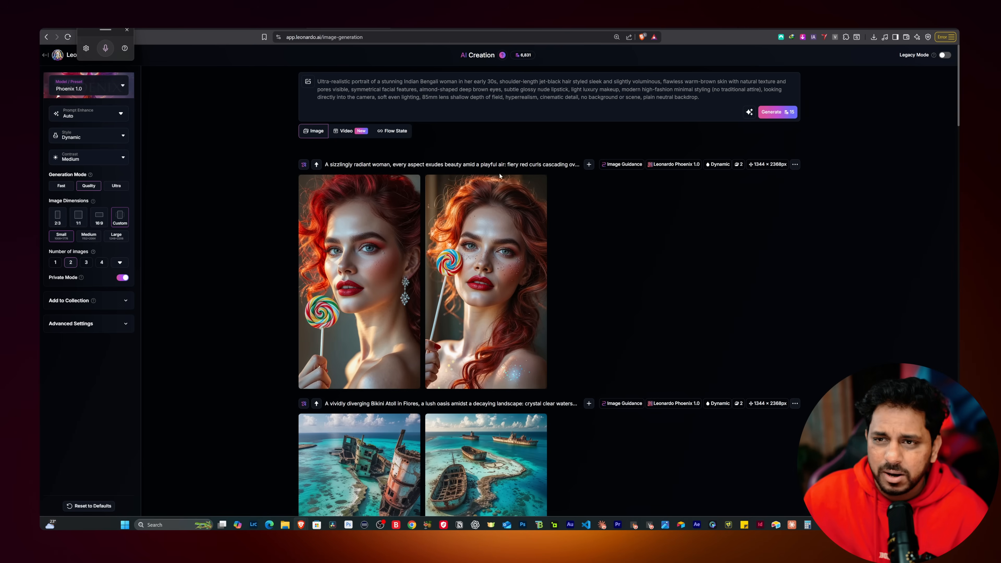
left_click(78, 223)
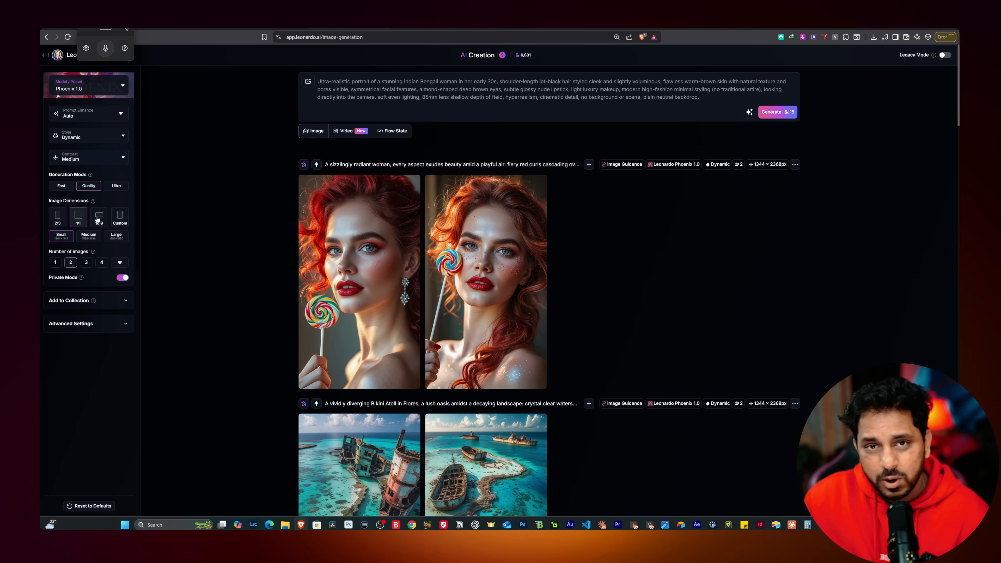
left_click(771, 112)
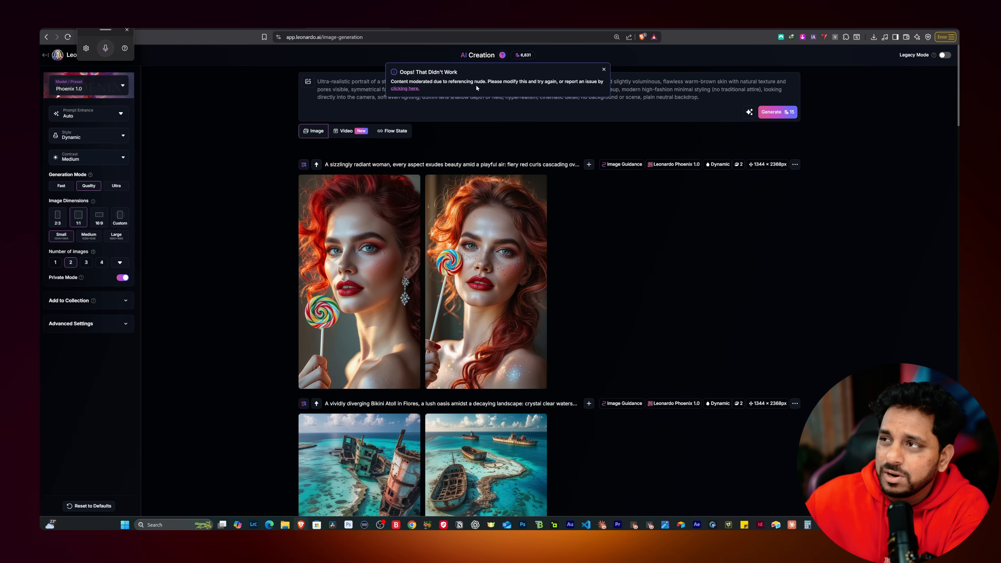
left_click(604, 69)
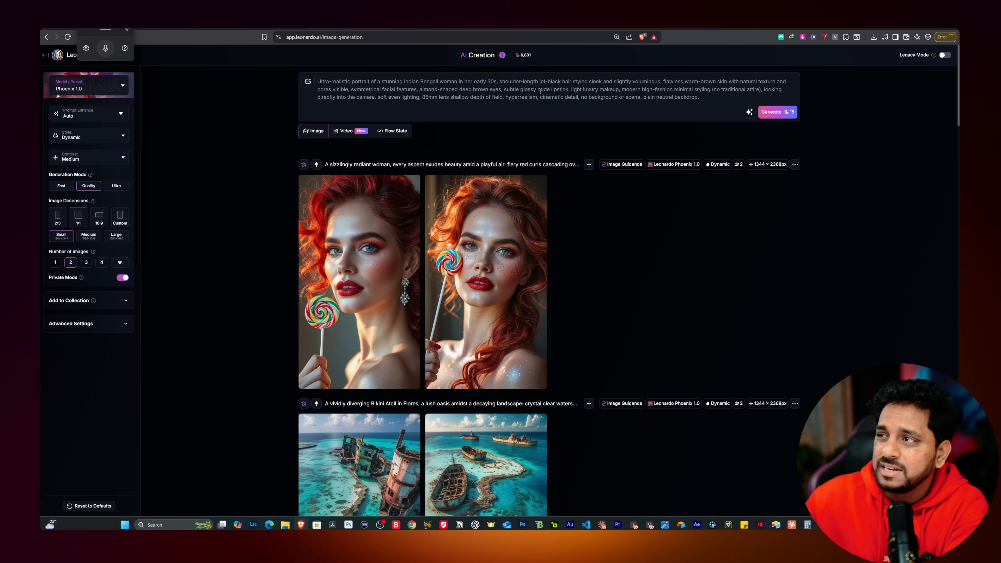
Step: Replace the word "nude" before "lipstick" with "natural" in the prompt and generate the images
left_click(553, 89)
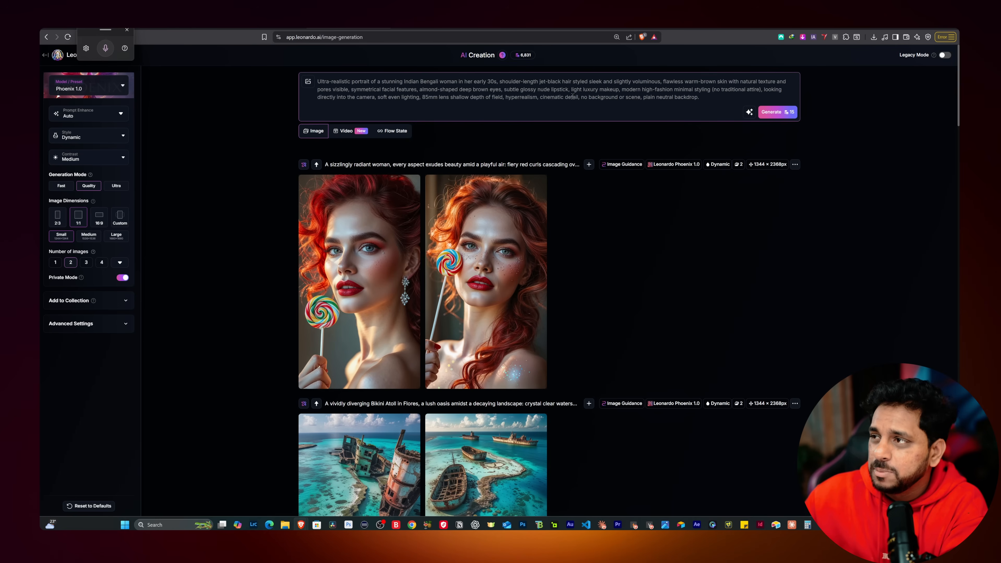
key("BackSpace")
key("BackSpace")
key("BackSpace")
key("BackSpace")
key("BackSpace")
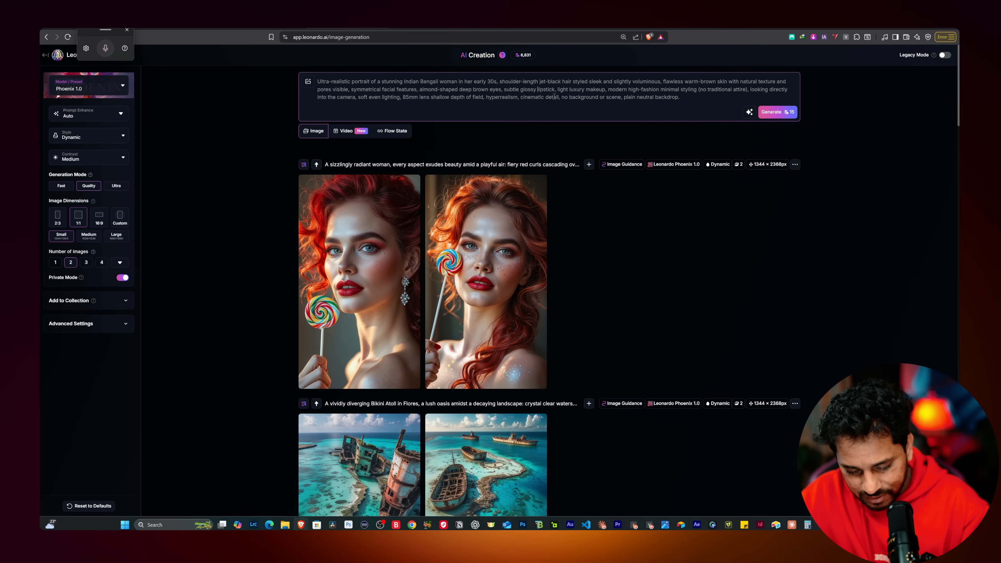
type("natural")
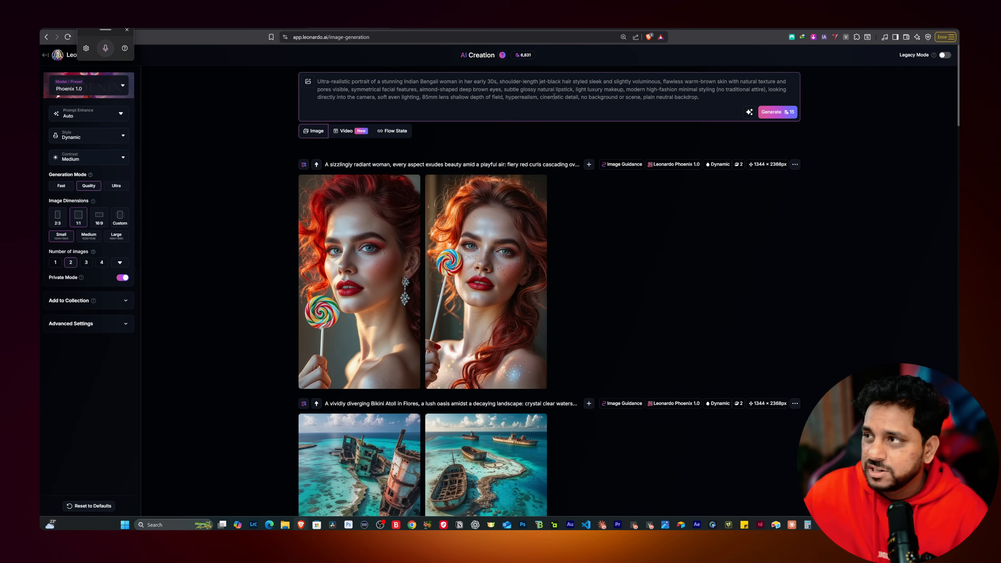
left_click(771, 112)
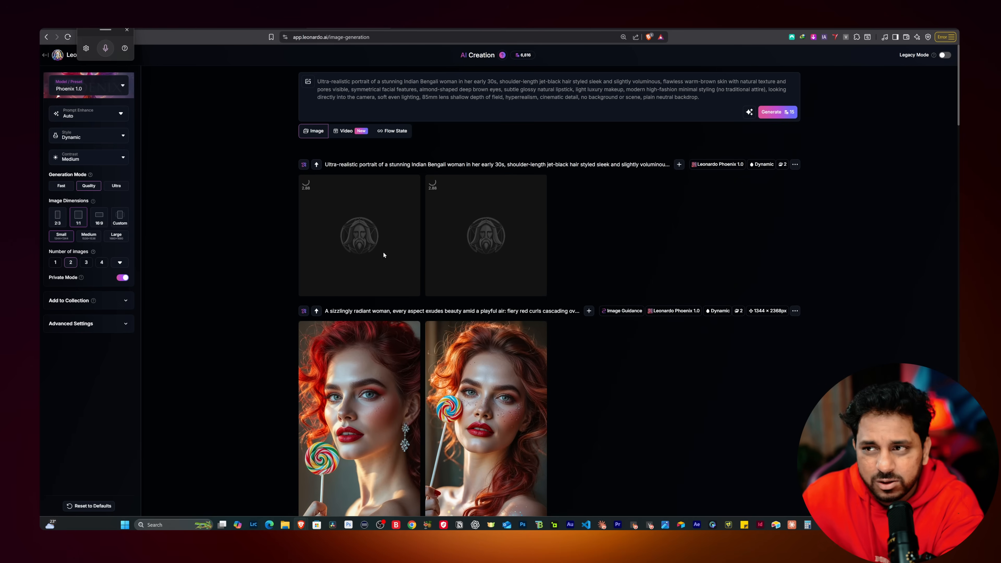
Step: View both newly generated portraits of the woman enlarged, one after the other
left_click(369, 232)
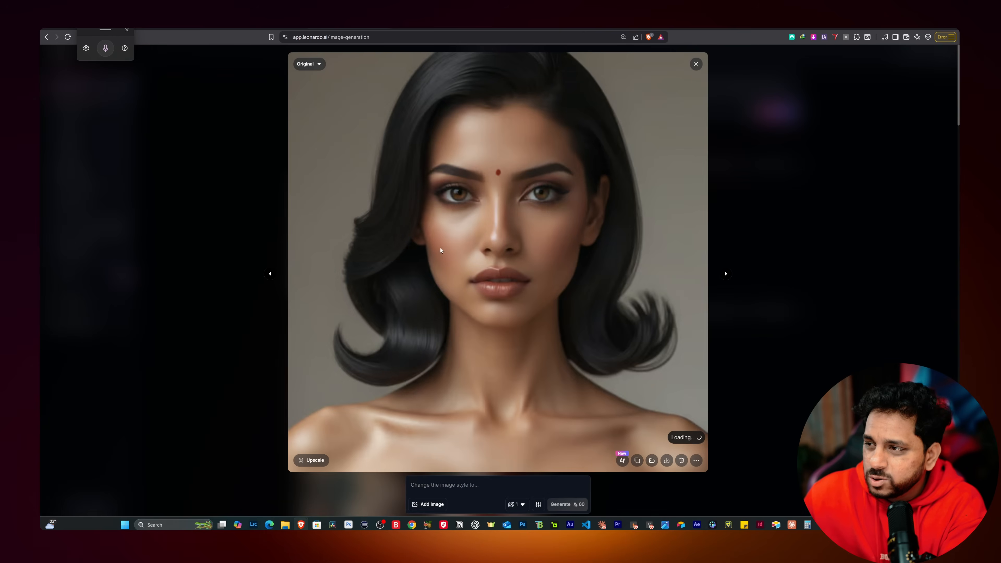
left_click(184, 181)
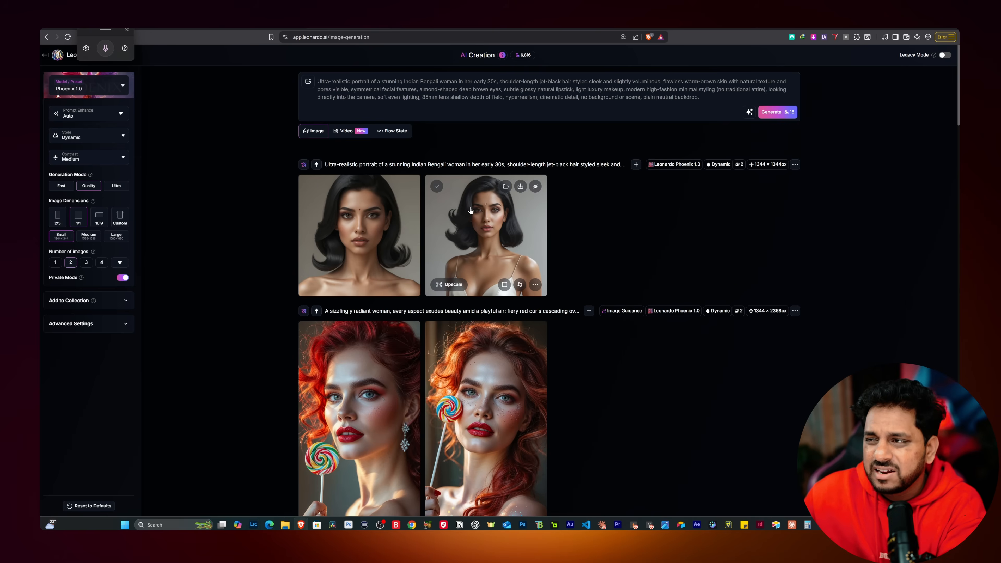
left_click(472, 213)
left_click(241, 201)
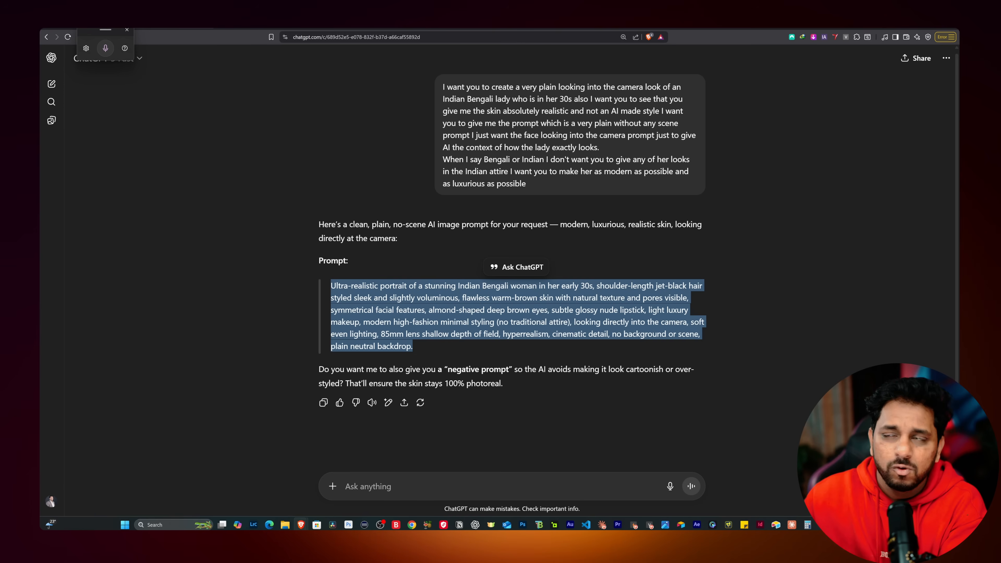
Step: Search the web for "google whisk" in a new browser tab
key("ctrl+t")
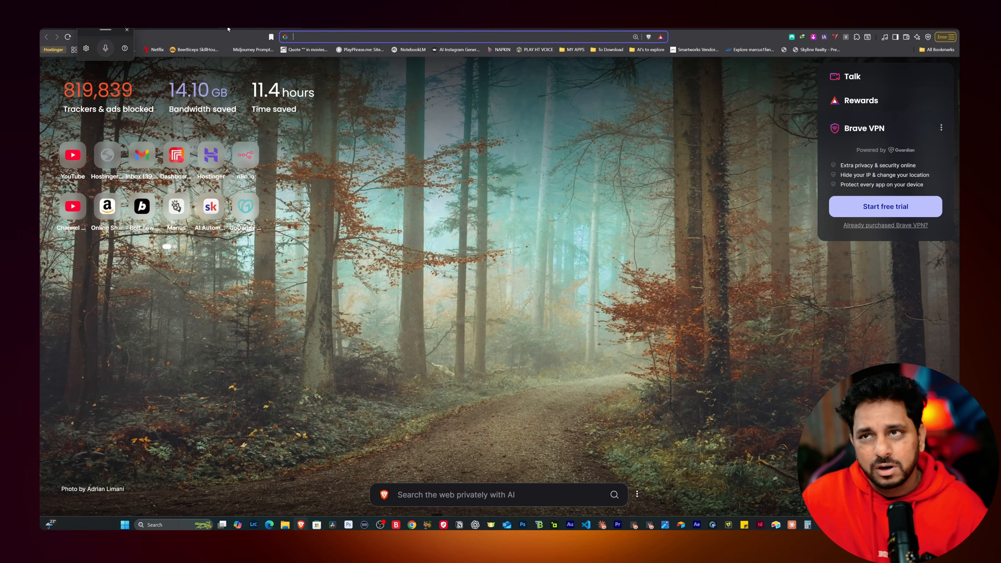
left_click(324, 38)
type("go")
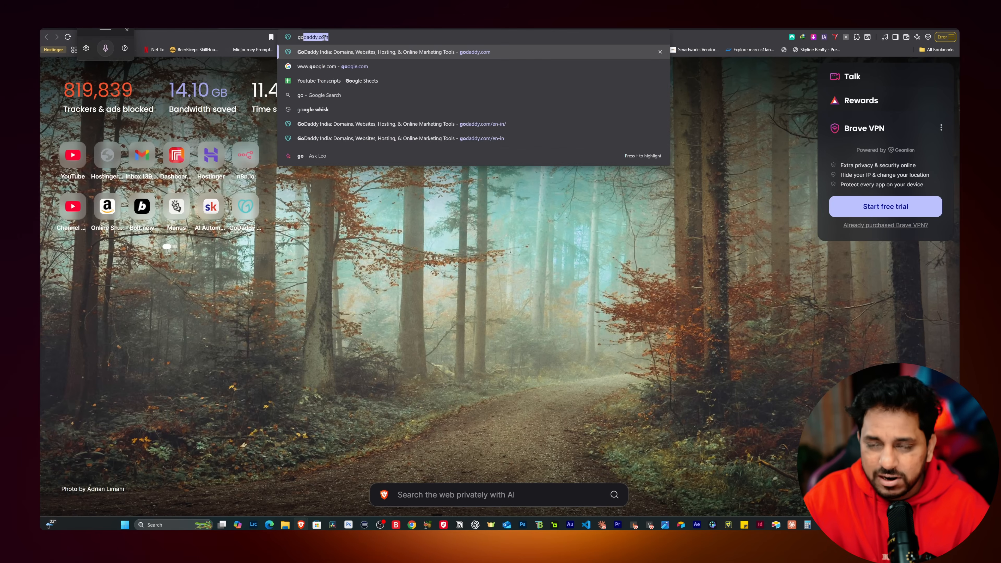
type("ogle whisk")
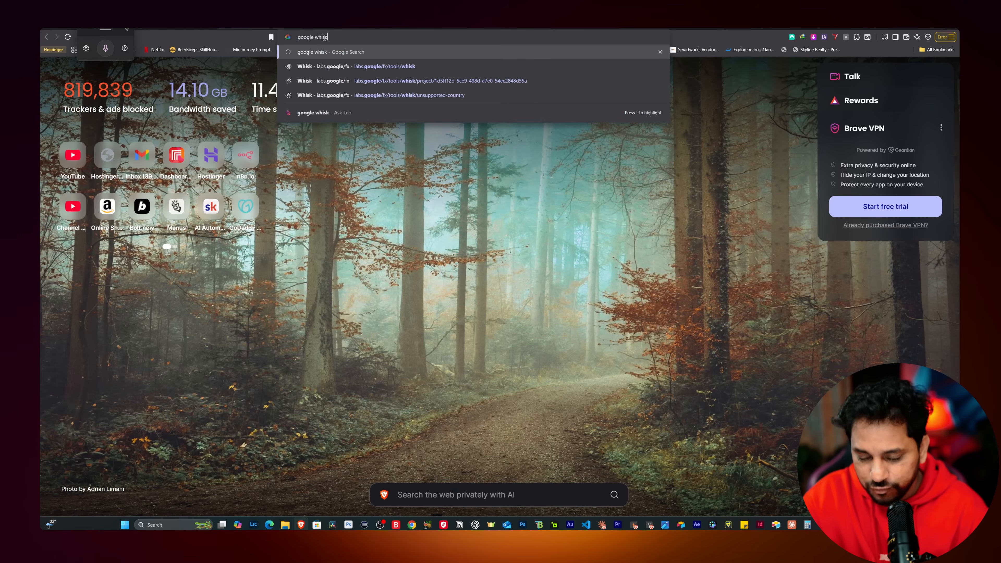
key("Return")
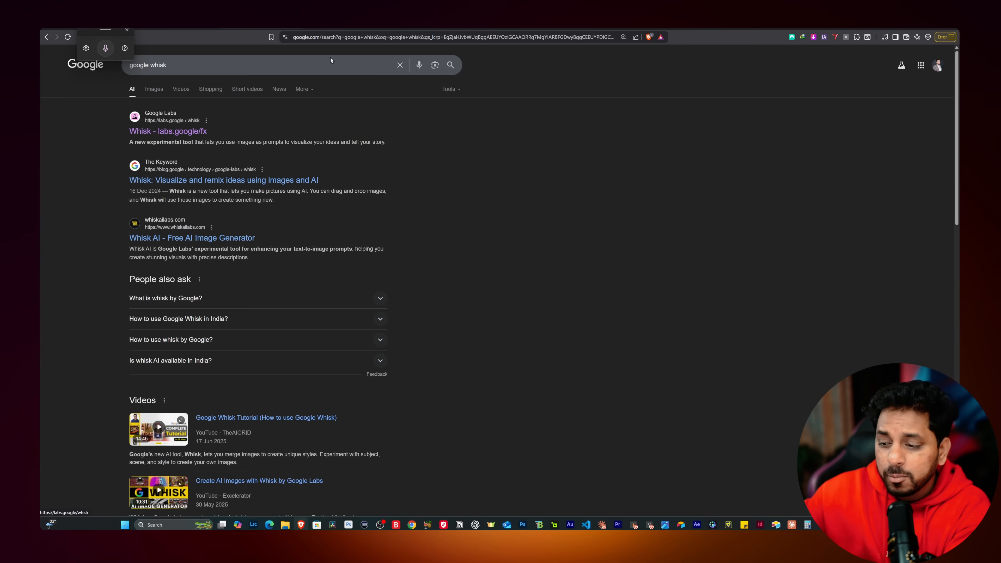
Step: Connect Bitdefender VPN to the United States and minimise its window
mouse_move(444, 524)
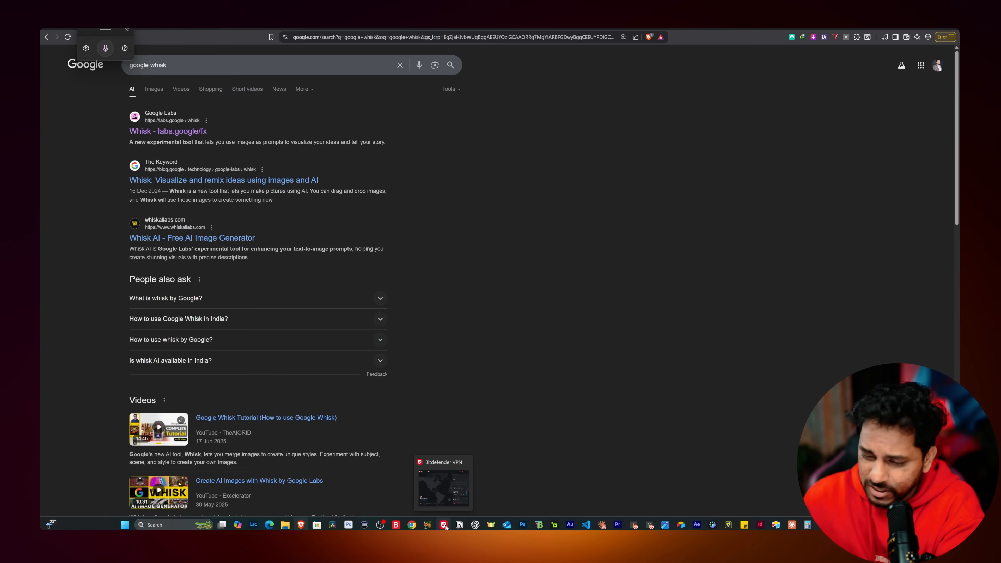
left_click(444, 525)
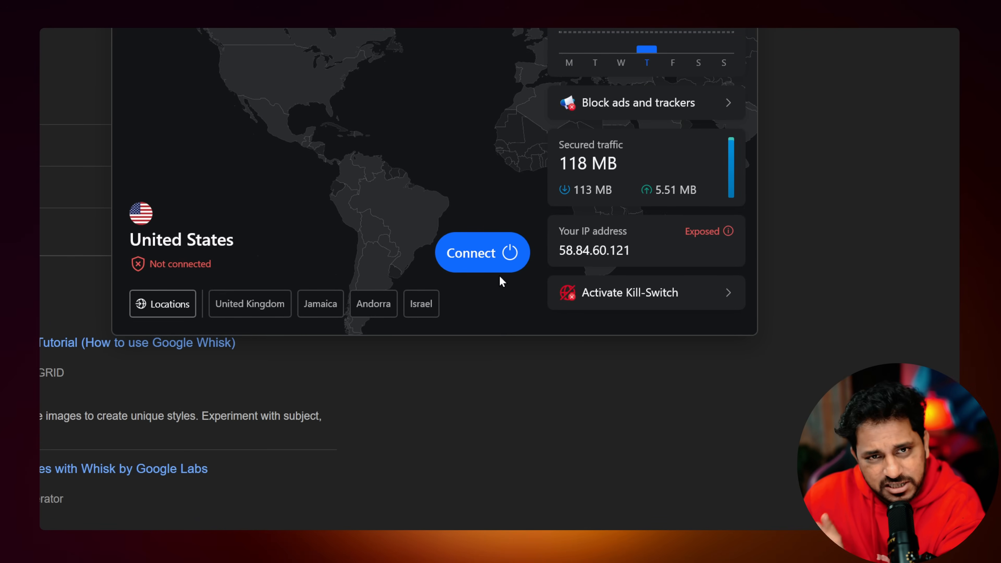
left_click(494, 261)
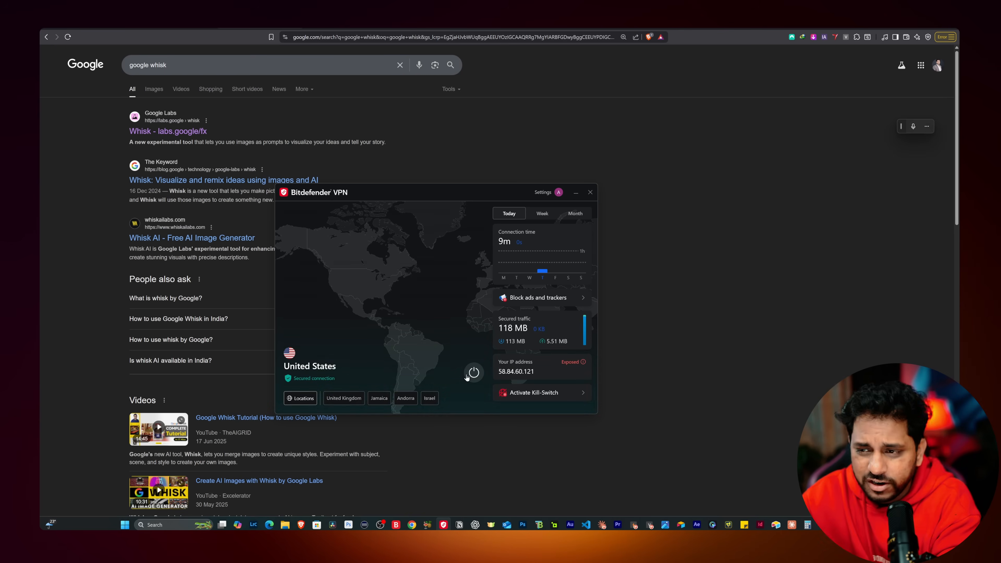
left_click(576, 193)
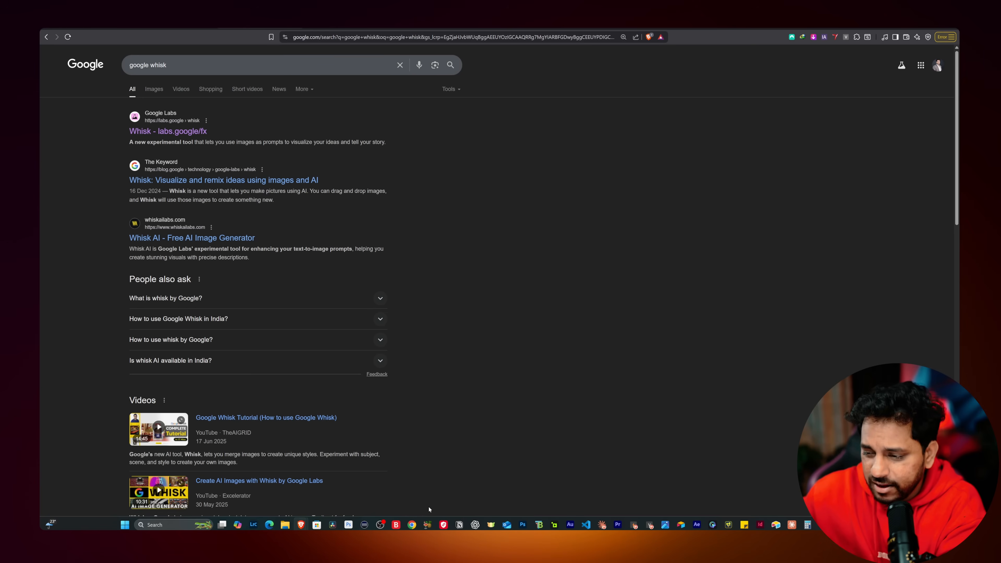
Step: Open Google Labs' Whisk from the search results and enter the tool, ready to write in its empty prompt field
left_click(172, 134)
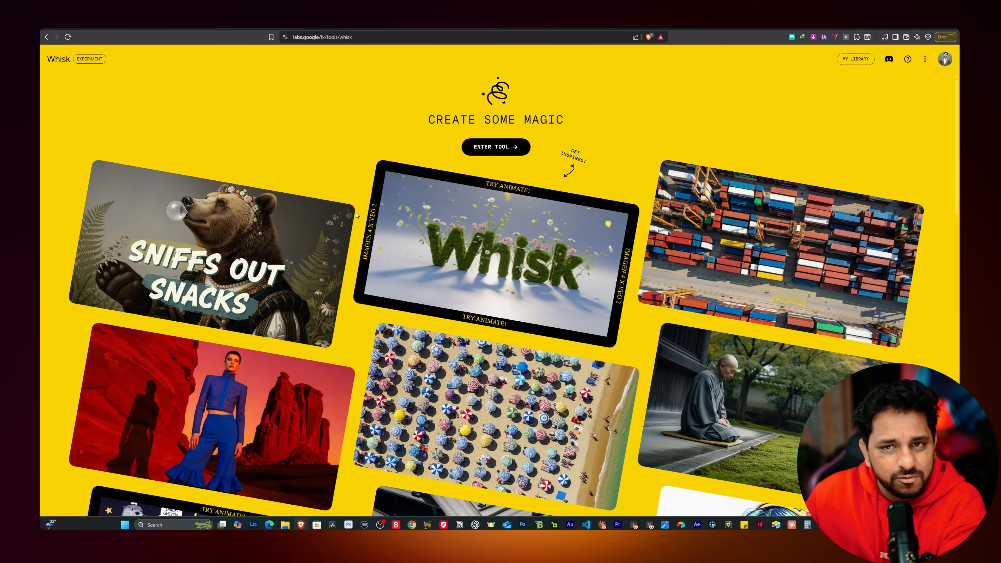
left_click(501, 148)
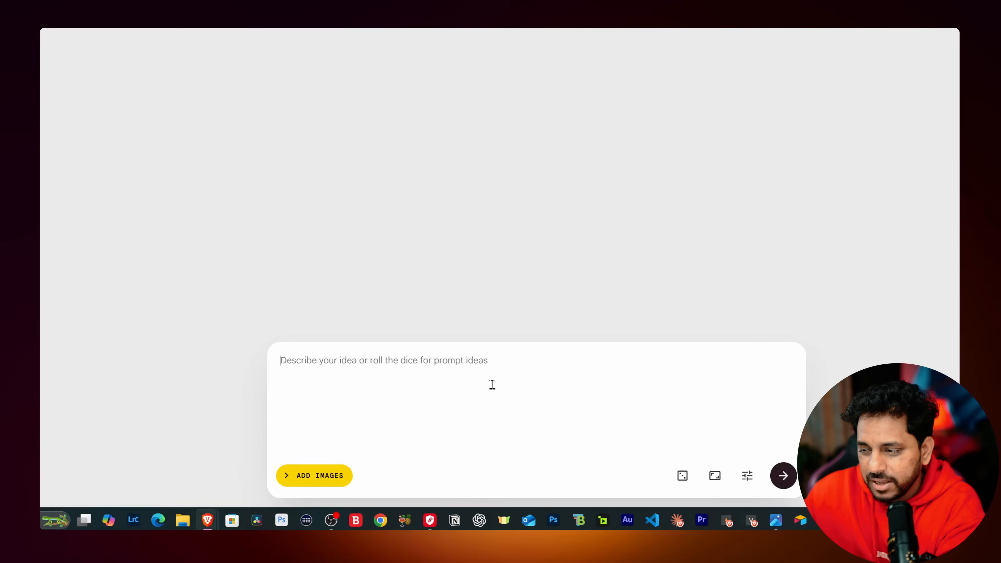
left_click(499, 342)
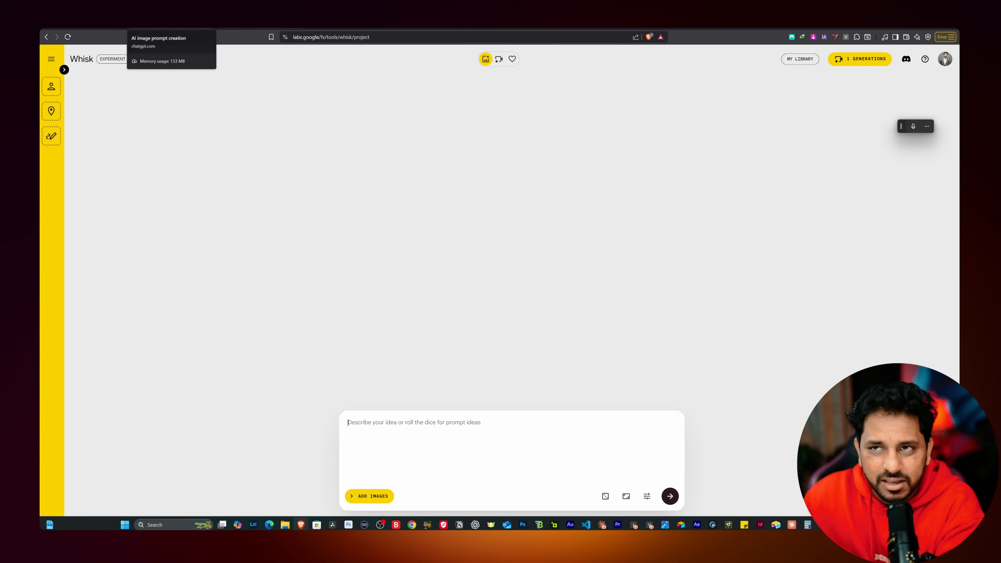
Step: Copy the selected "Ultra-realistic portrait" prompt from the ChatGPT conversation and paste it into Whisk's prompt field
left_click(172, 29)
right_click(516, 288)
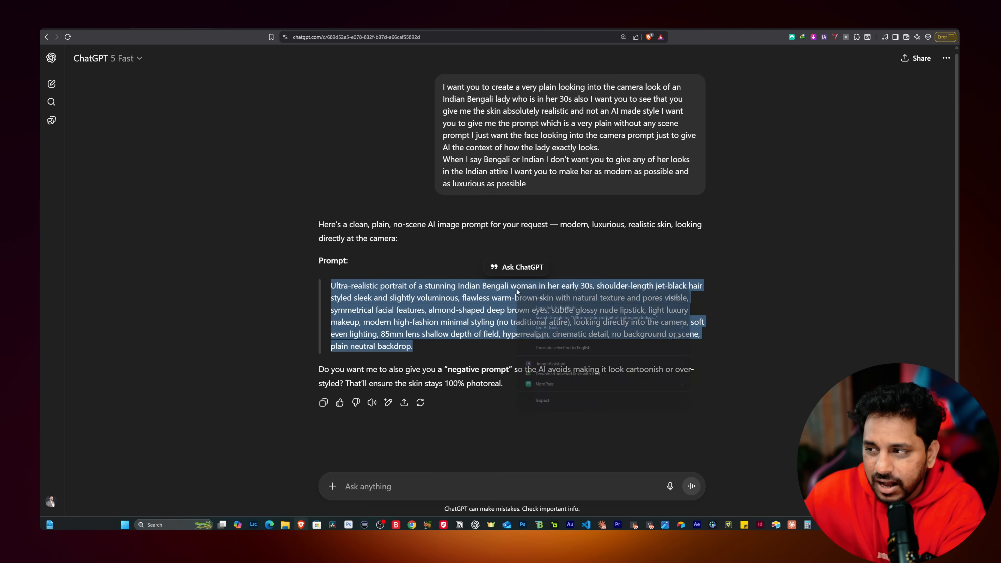
left_click(530, 297)
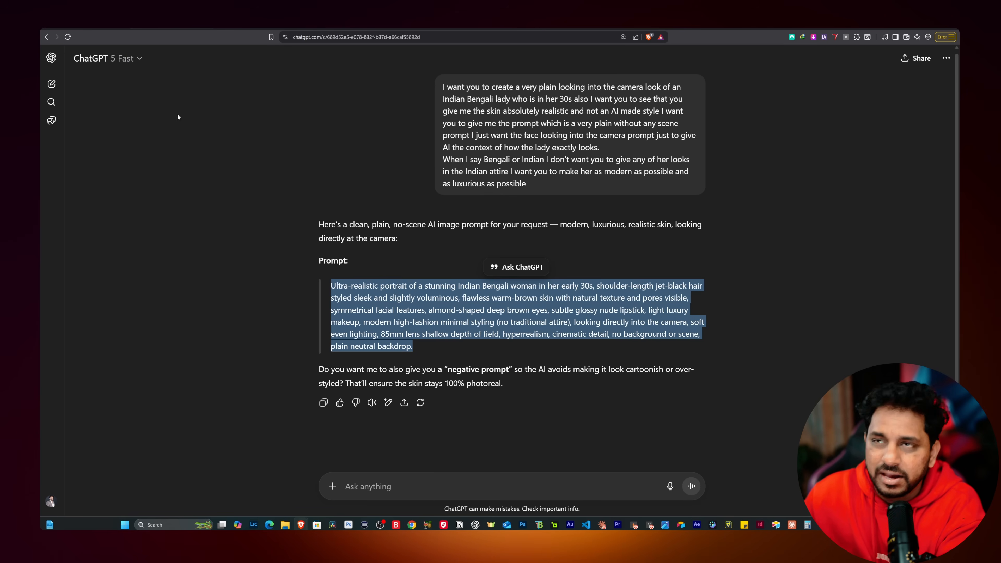
left_click(258, 28)
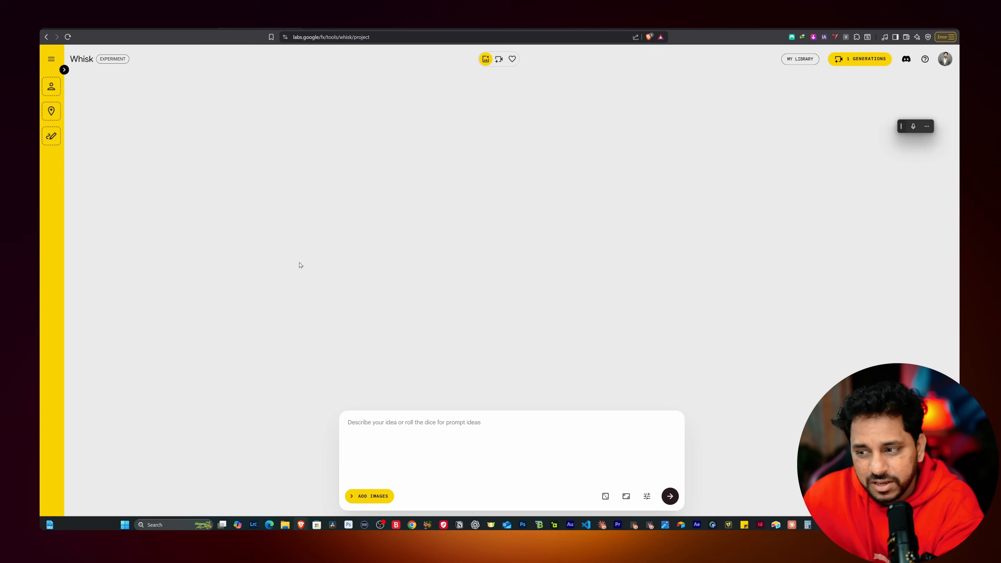
left_click(365, 420)
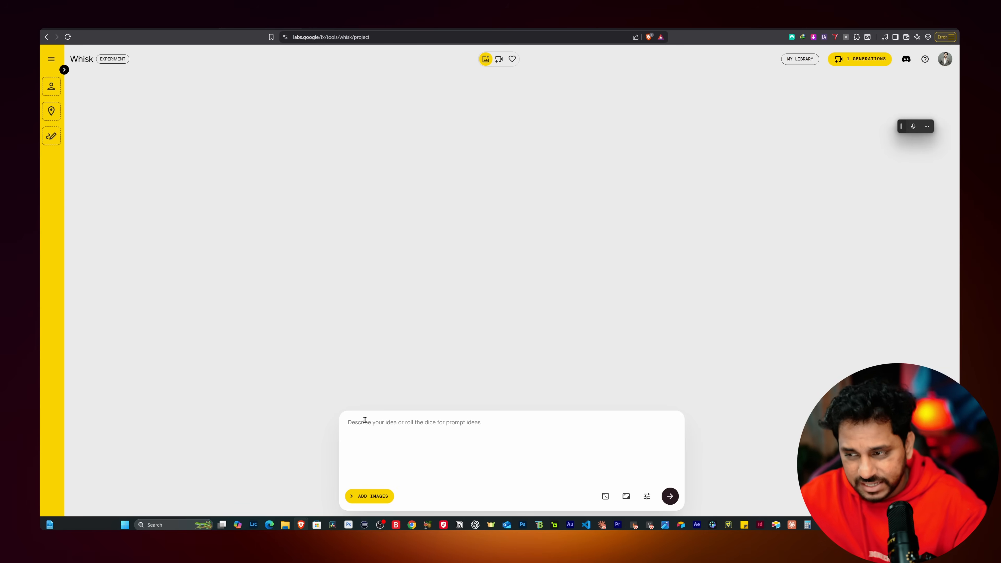
type("Ultra-realistic portrait of a stunning Indian Bengali woman in her early 30s, shoulder-length jet-black hair styled sleek and slightly voluminous, flawless warm-brown skin with natural texture and pores visible, symmetrical facial features, almond-shaped deep brown eyes, subtle glossy nude lipstick, light luxury makeup, modern high-fashion minimal styling (no traditional attire), looking directly into the camera, soft even lighting, 85mm lens shallow depth of field, hyperrealism, cinematic detail, no background or scene, plain neutral backdrop.")
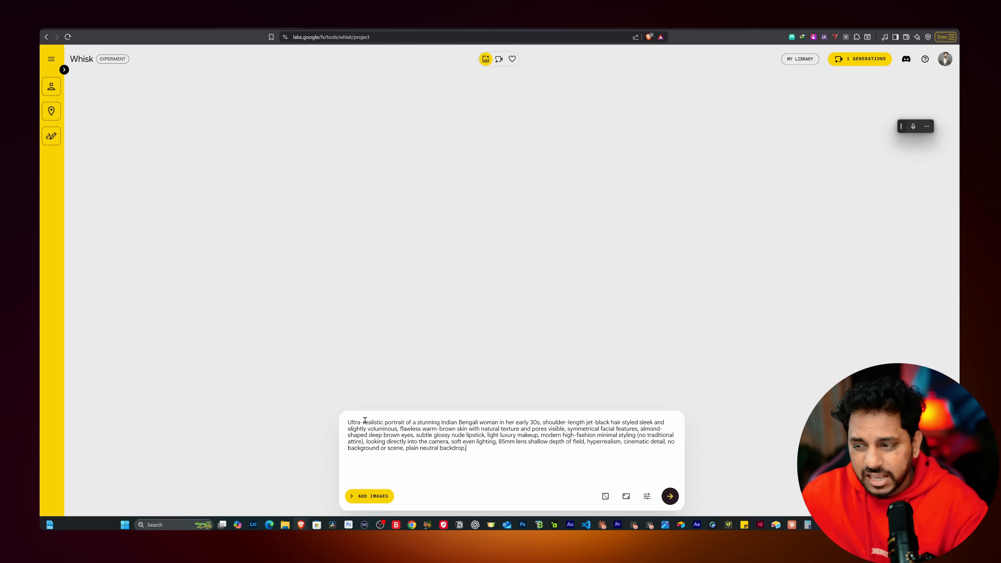
Step: Replace the word "nude" before "lipstick" with "natural" in the Whisk prompt
left_click(465, 435)
key("BackSpace")
key("BackSpace")
key("BackSpace")
key("BackSpace")
type("natur")
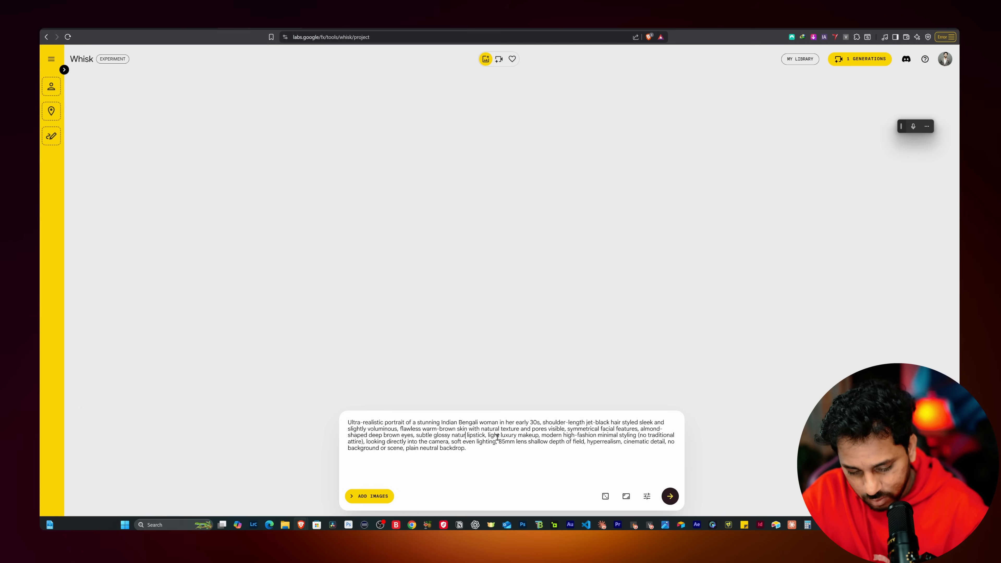
type("al")
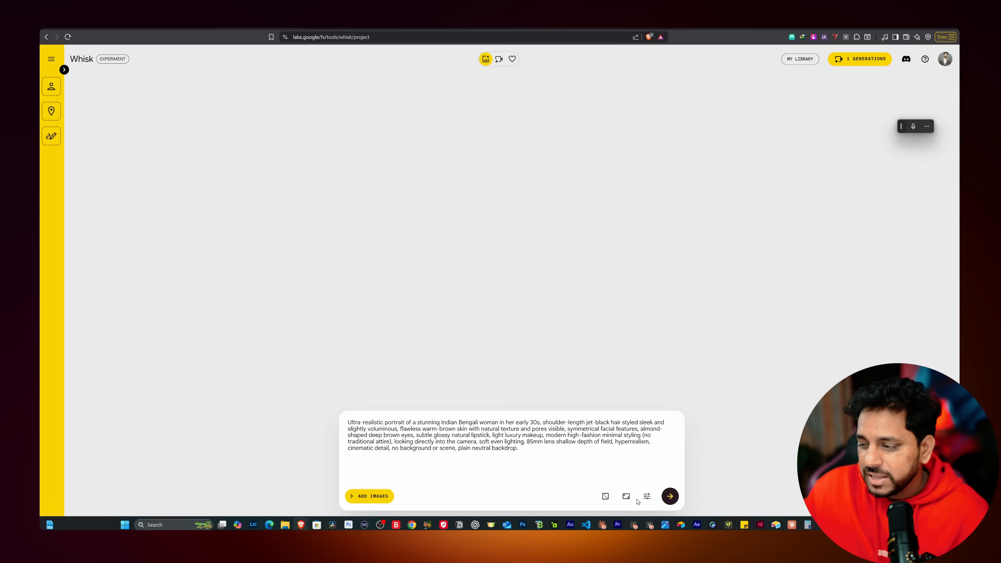
Step: Check the seed and model settings, set the aspect ratio to 1:1 Square, and try to generate the portrait
left_click(646, 496)
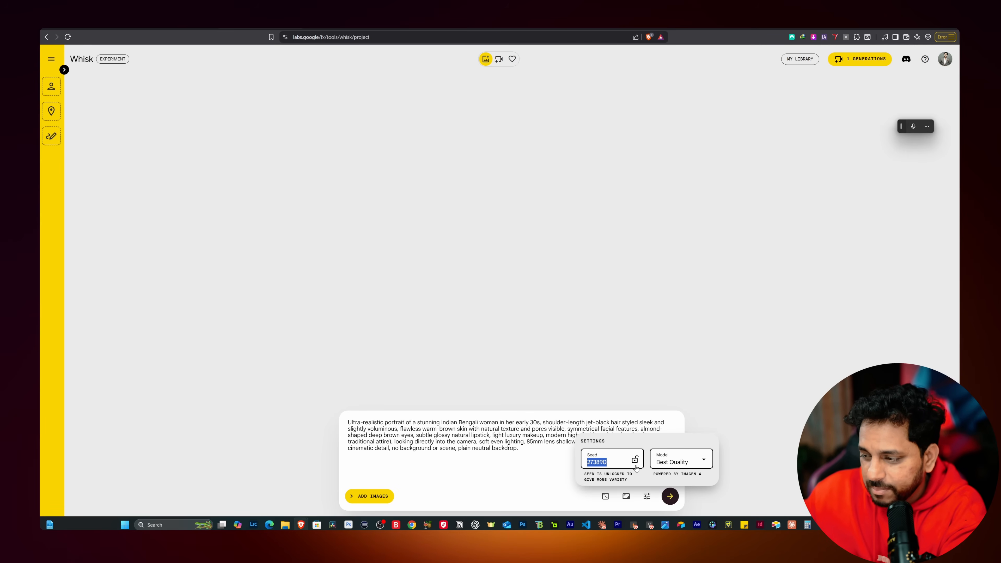
left_click(549, 469)
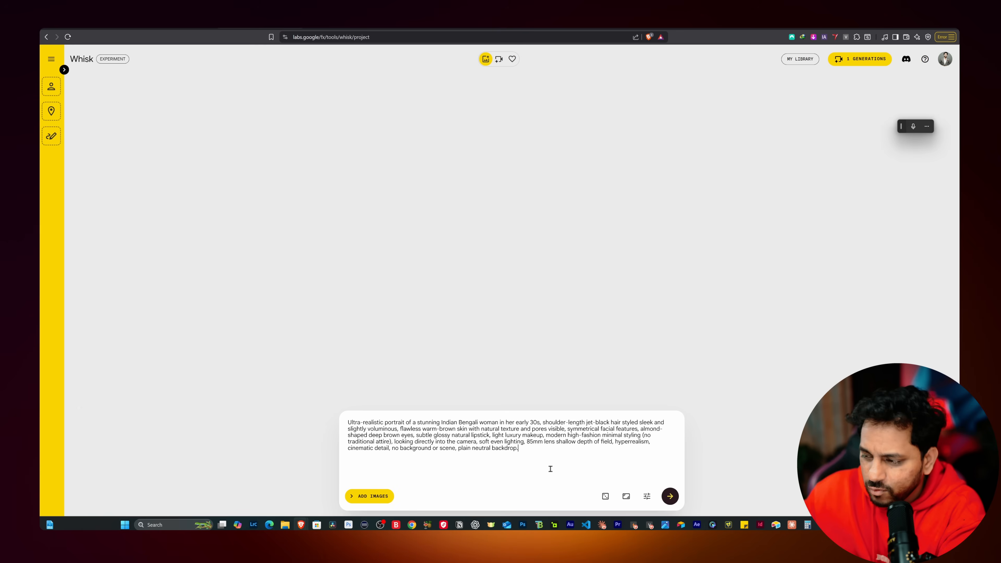
left_click(625, 496)
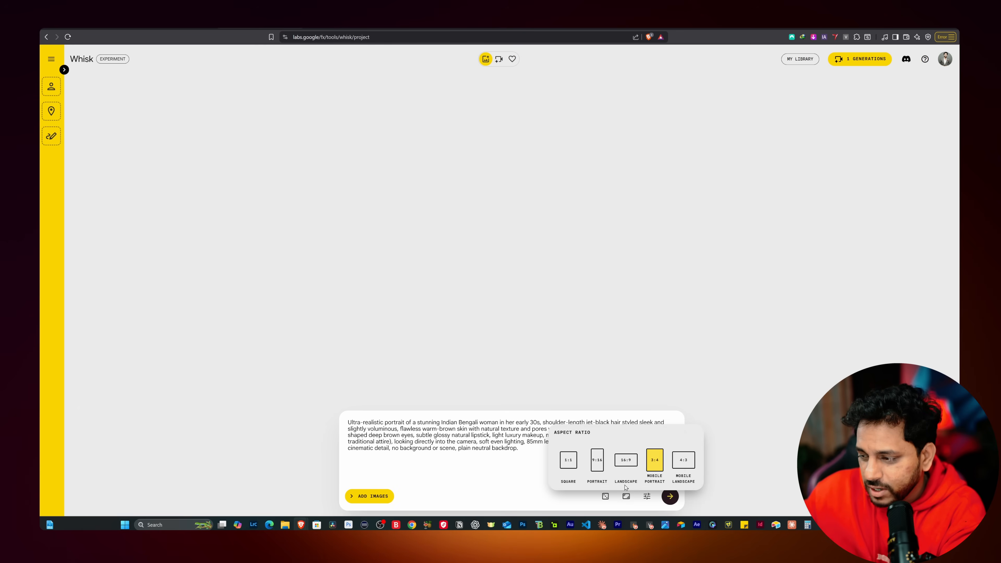
left_click(568, 461)
left_click(531, 461)
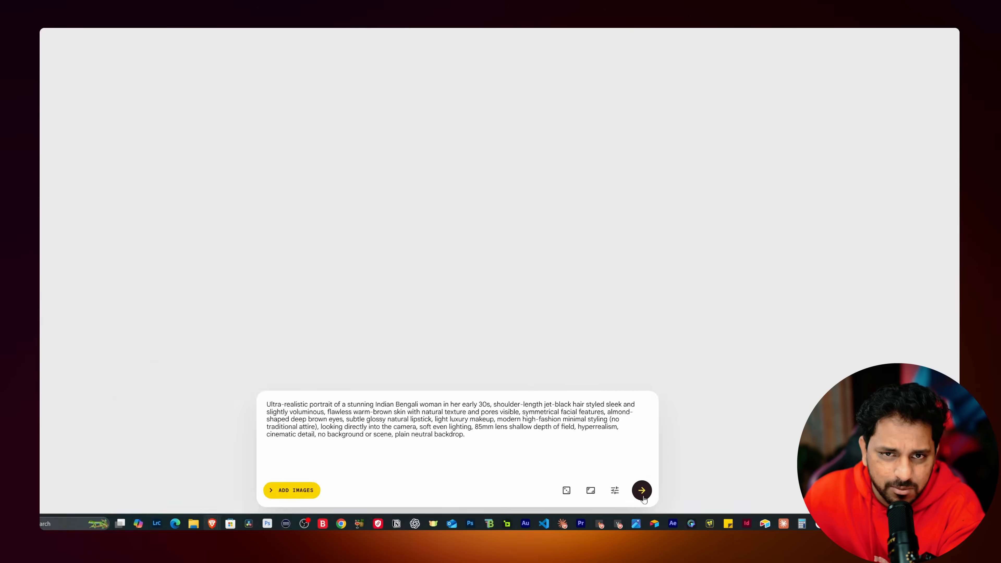
left_click(670, 502)
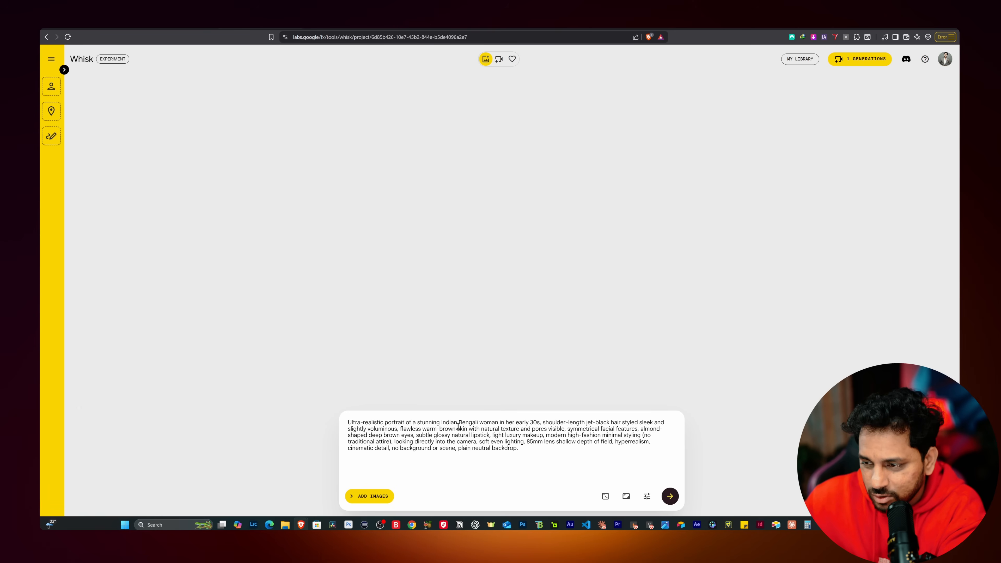
Step: Change "facial features" to "face features" in the prompt and try to generate the portrait again
left_click(616, 429)
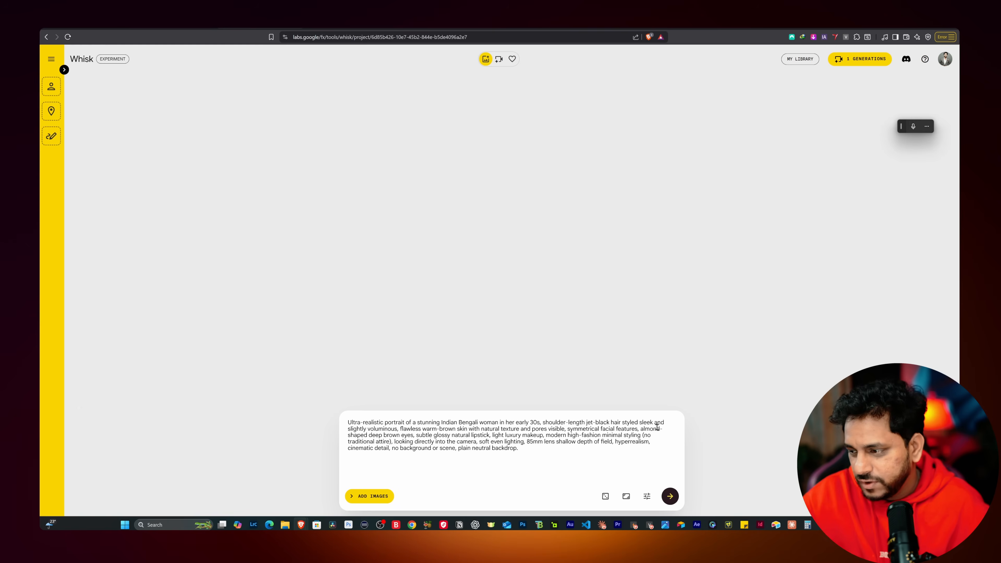
key("BackSpace")
key("BackSpace")
key("BackSpace")
type("e")
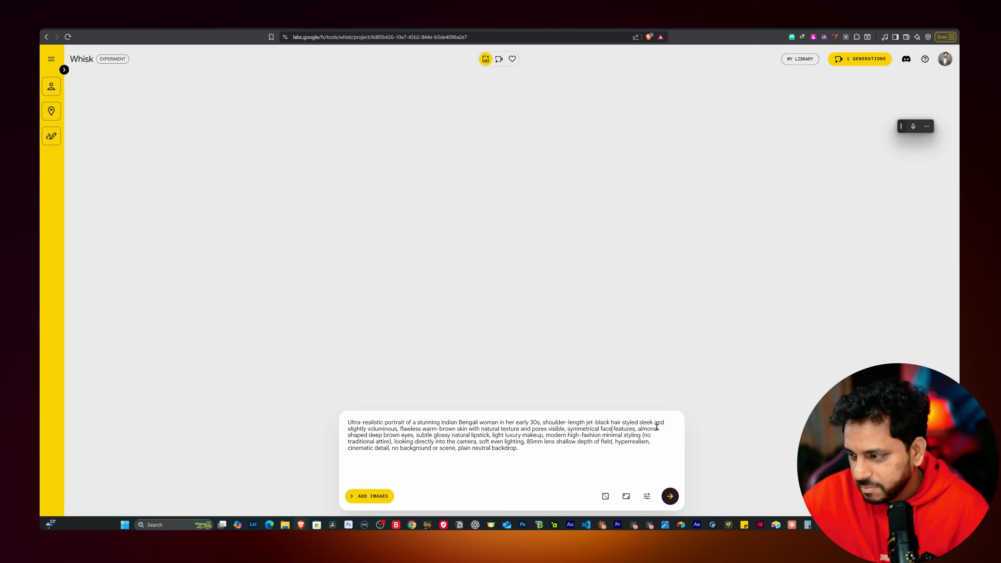
left_click(671, 498)
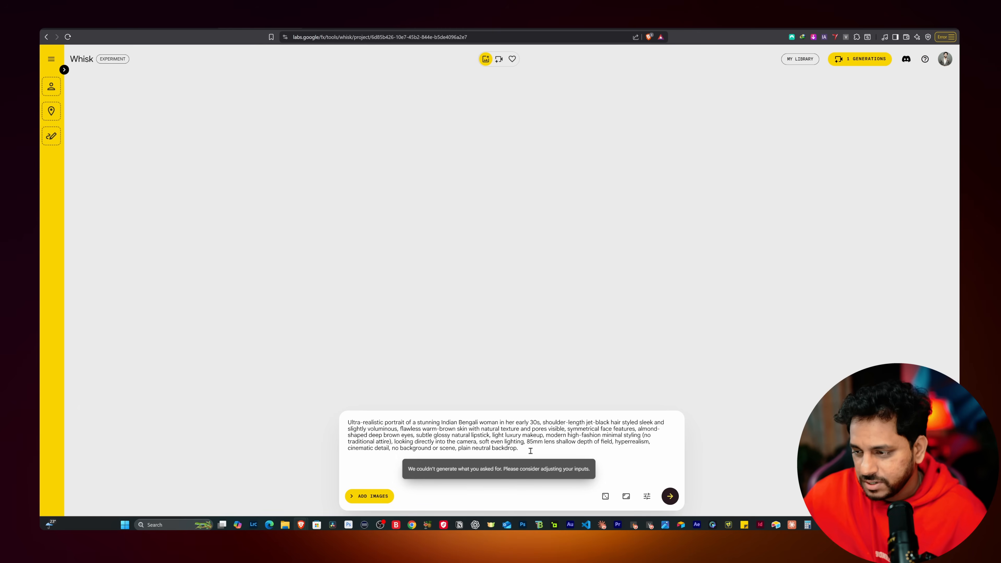
Step: Copy the full Whisk prompt into the ChatGPT conversation and send it with the request "Can you adjust the input as per the google rules"
left_click_drag(530, 451, 327, 410)
key("ctrl+c")
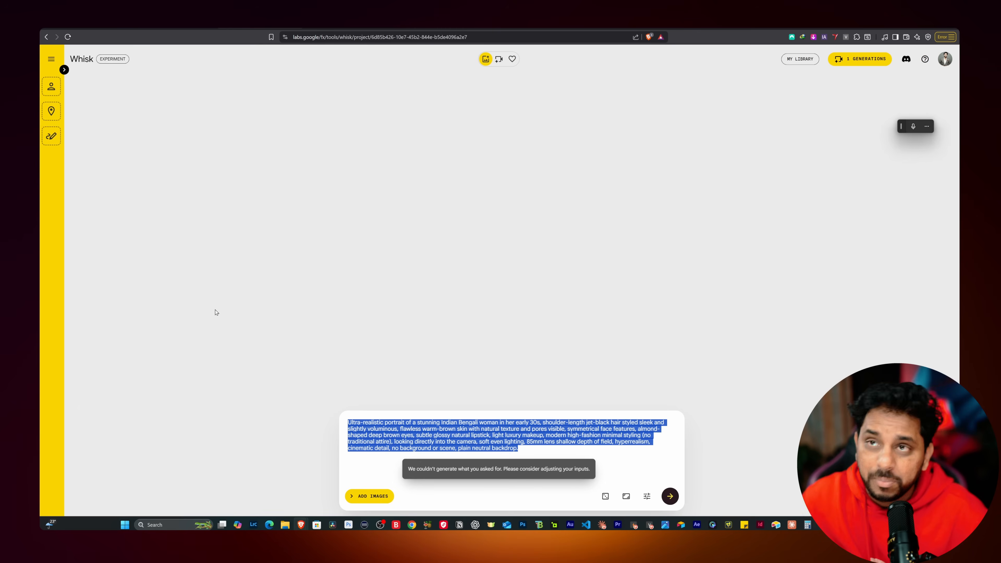
left_click(172, 28)
left_click(408, 483)
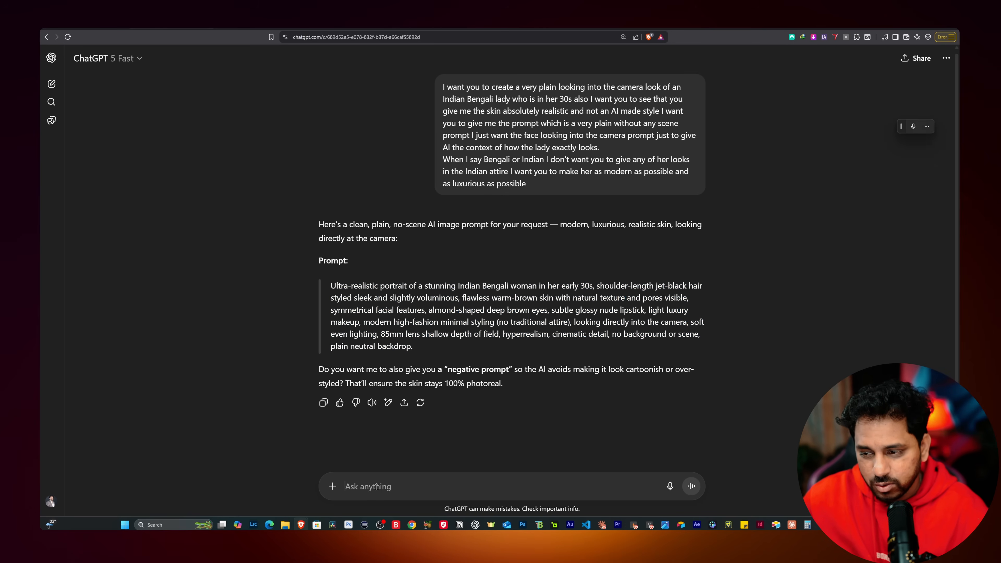
key("ctrl+v")
key("shift+Return")
key("super+h")
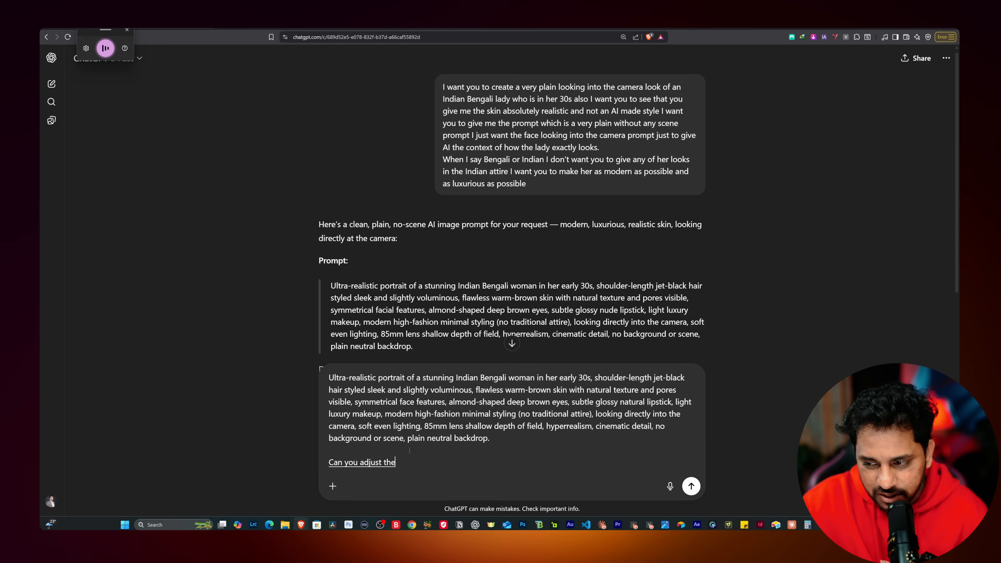
key("Return")
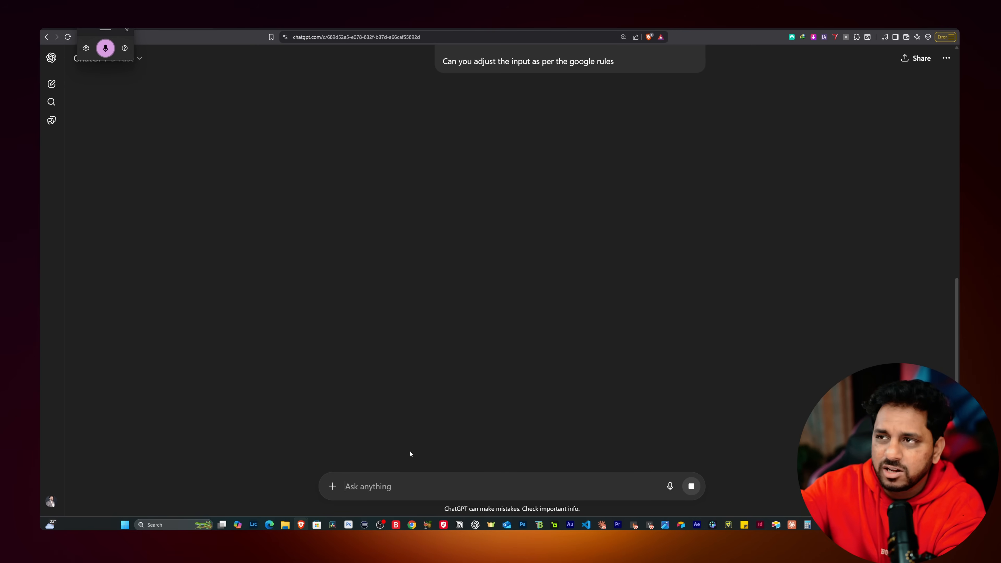
Step: Reload the ChatGPT conversation and send "Can you adjust result according to the google rules Something over here is flagging"
scroll(418, 179, "up", 5)
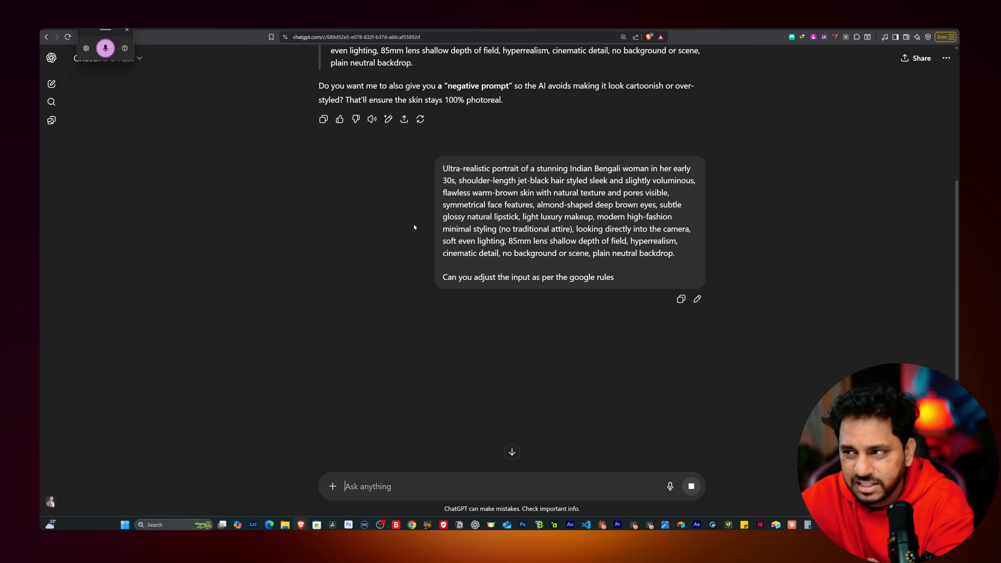
scroll(413, 227, "down", 5)
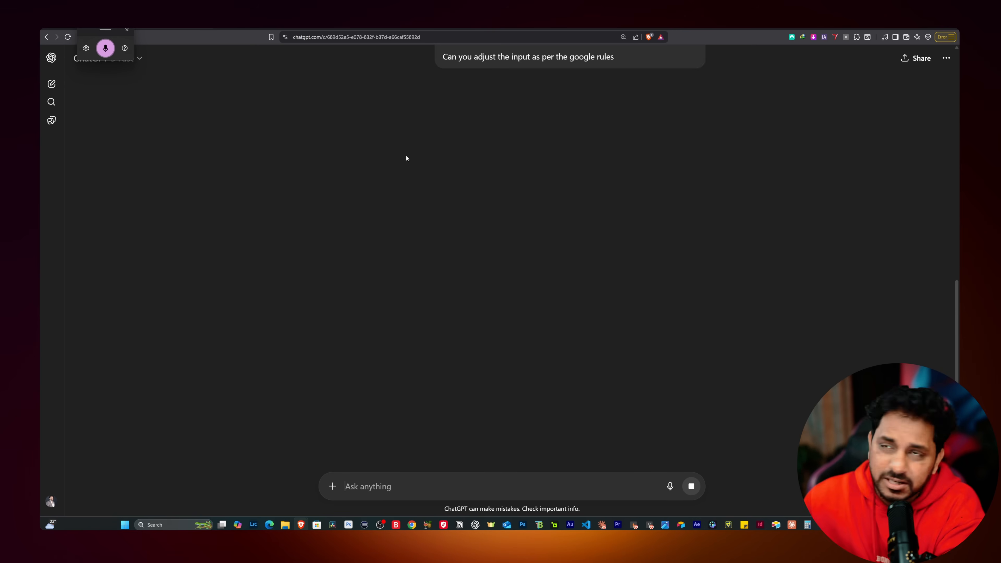
left_click(334, 39)
key("Return")
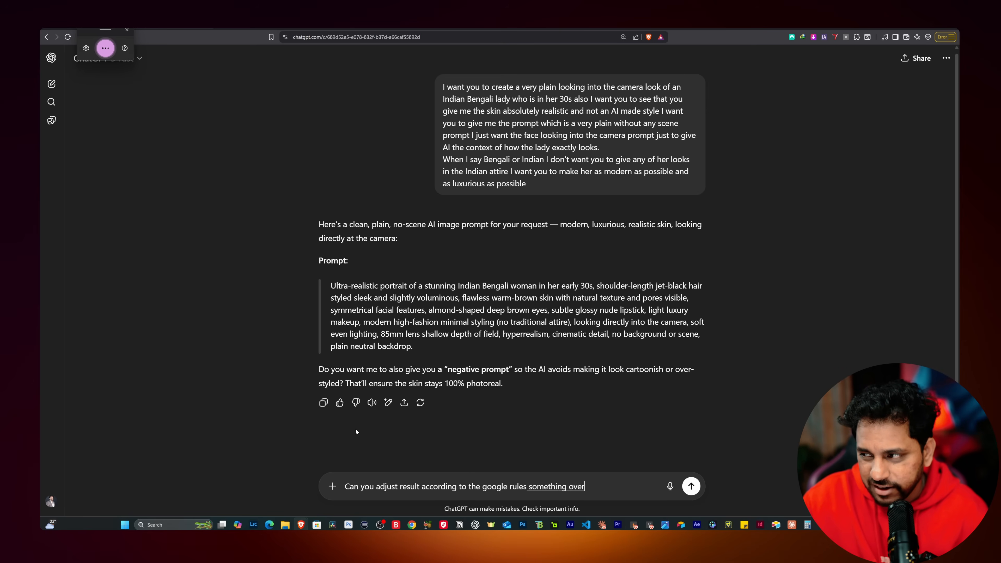
key("Return")
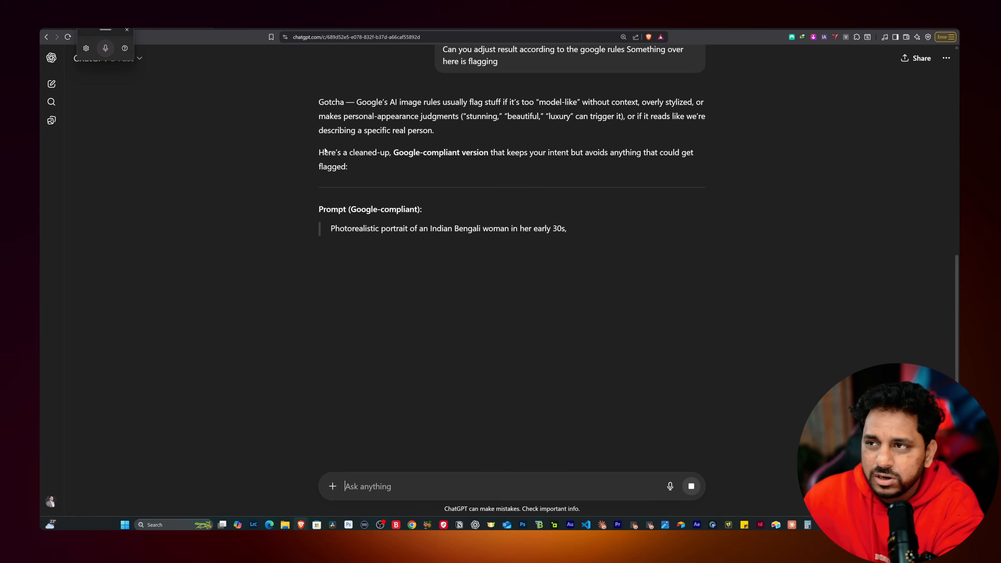
Step: Replace the Whisk prompt with ChatGPT's Google-compliant "Photorealistic portrait of an Indian Bengali woman" prompt and generate the images
left_click_drag(331, 226, 638, 268)
key("ctrl+c")
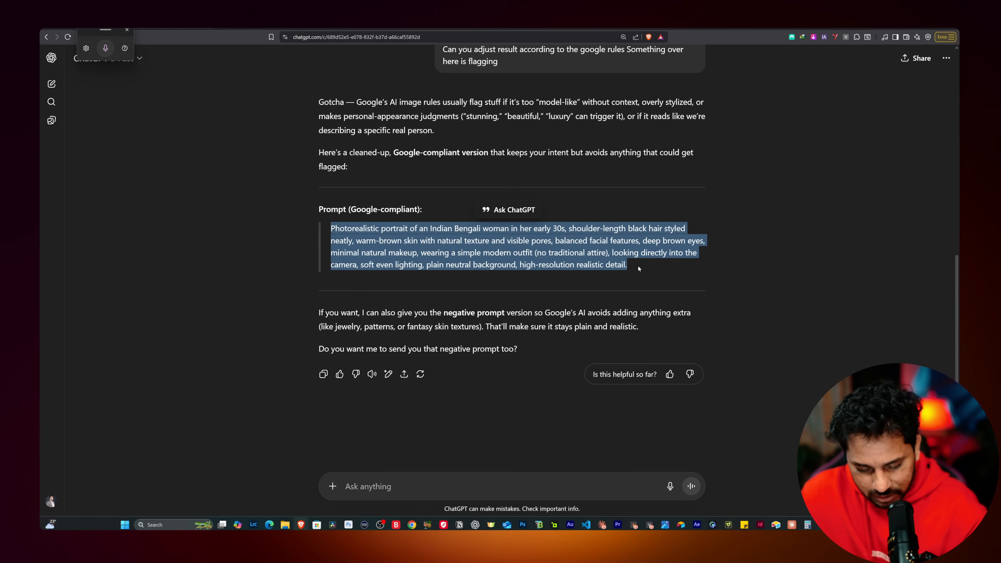
left_click(258, 29)
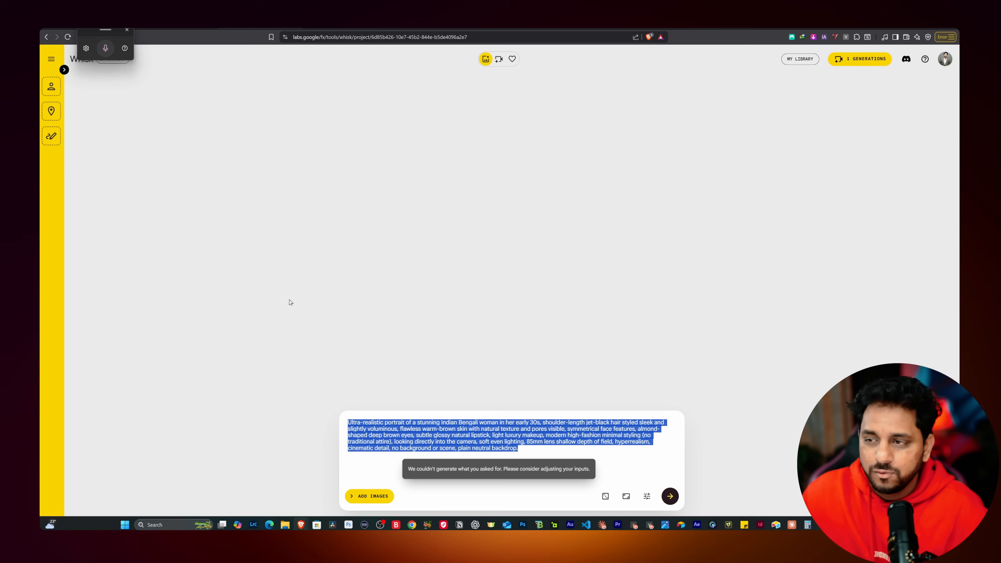
left_click(526, 451)
key("ctrl+a")
key("ctrl+s")
left_click(681, 373)
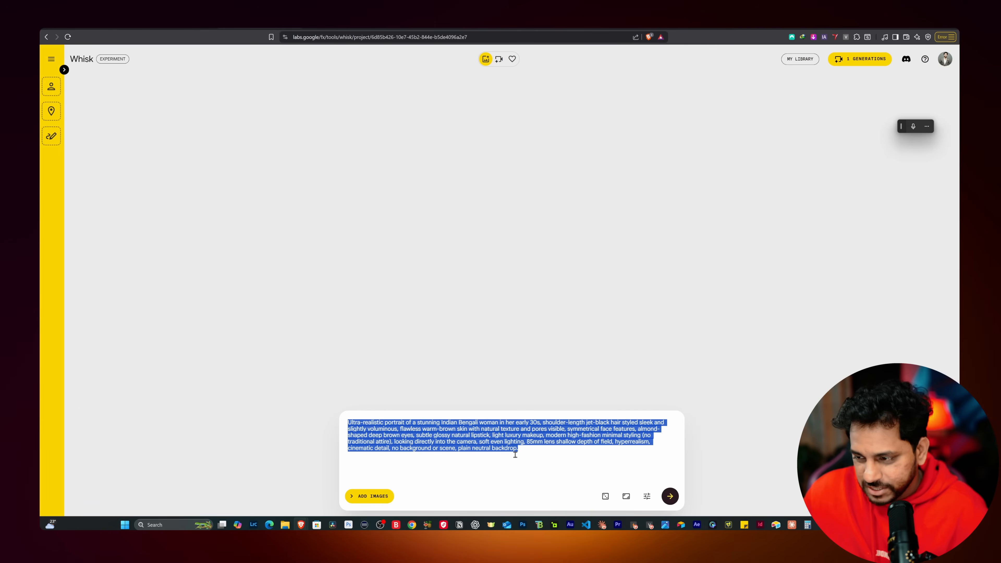
key("BackSpace")
key("ctrl+v")
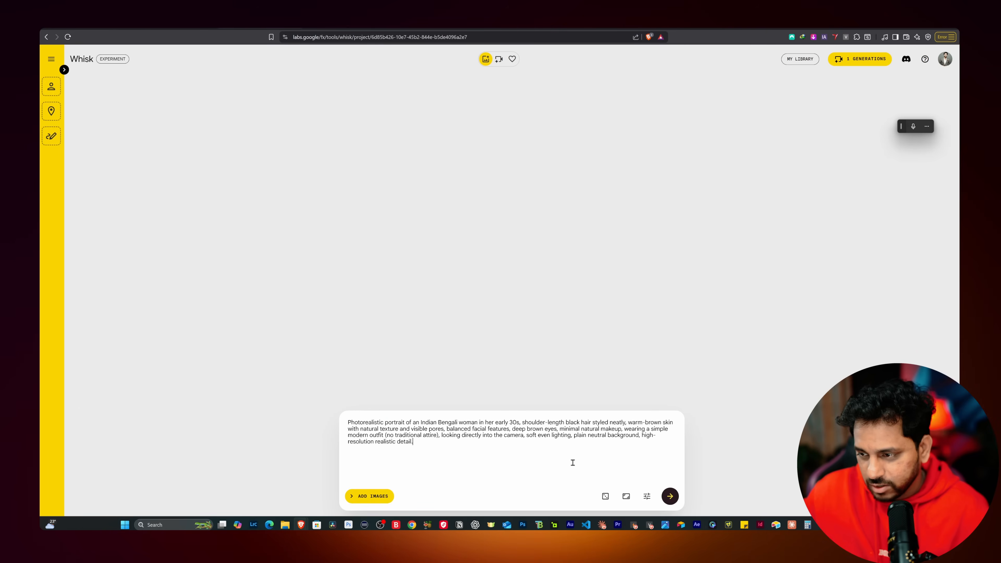
left_click(667, 499)
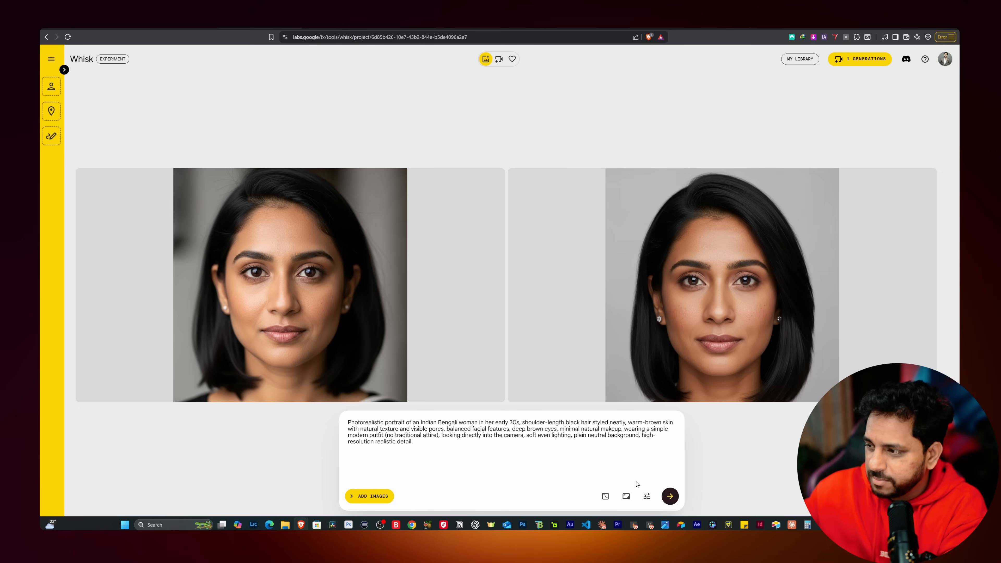
Step: Generate another pair of portraits from the same prompt, compare all four and inspect the second portrait in the enlarged view
left_click(669, 496)
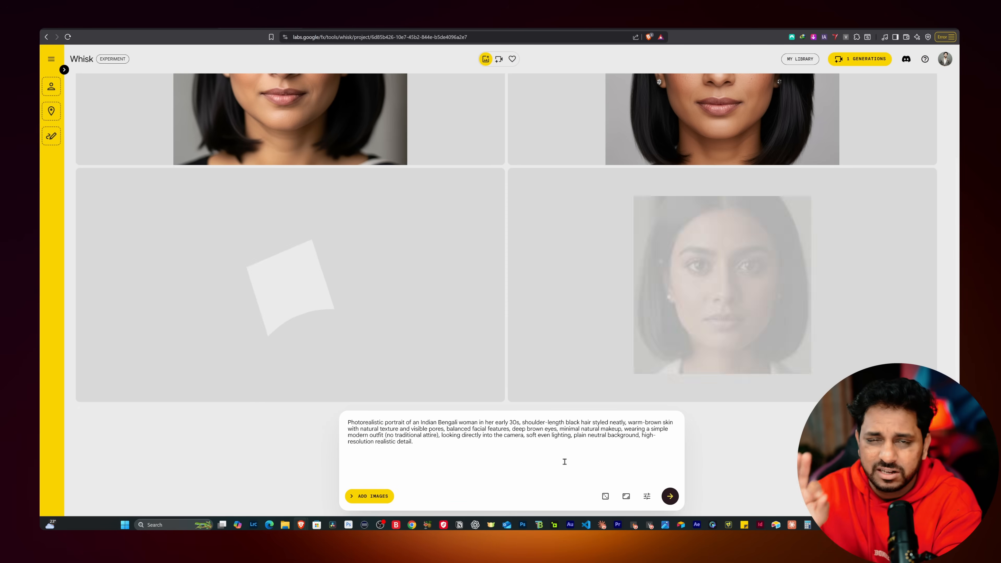
scroll(284, 350, "up", 3)
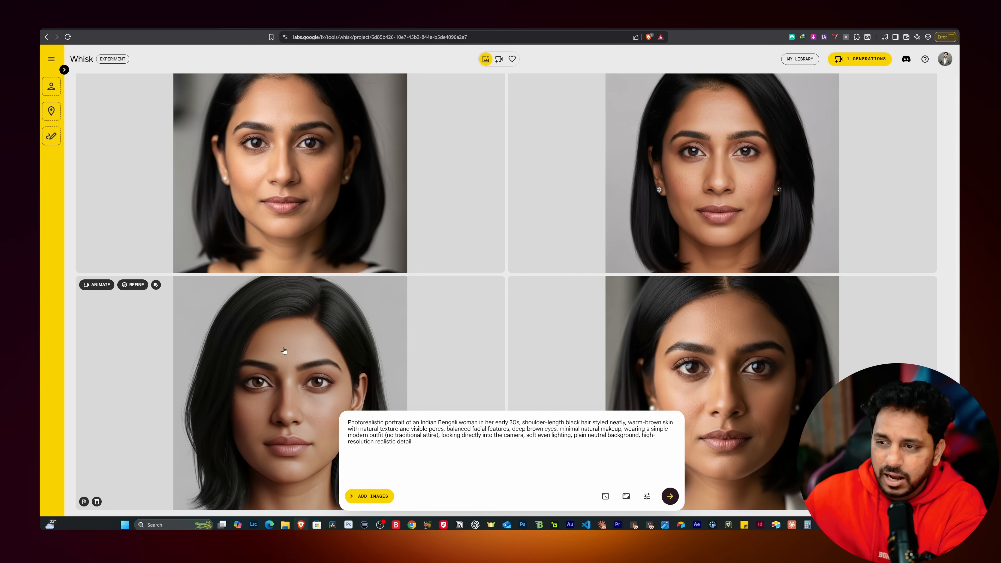
scroll(284, 350, "down", 3)
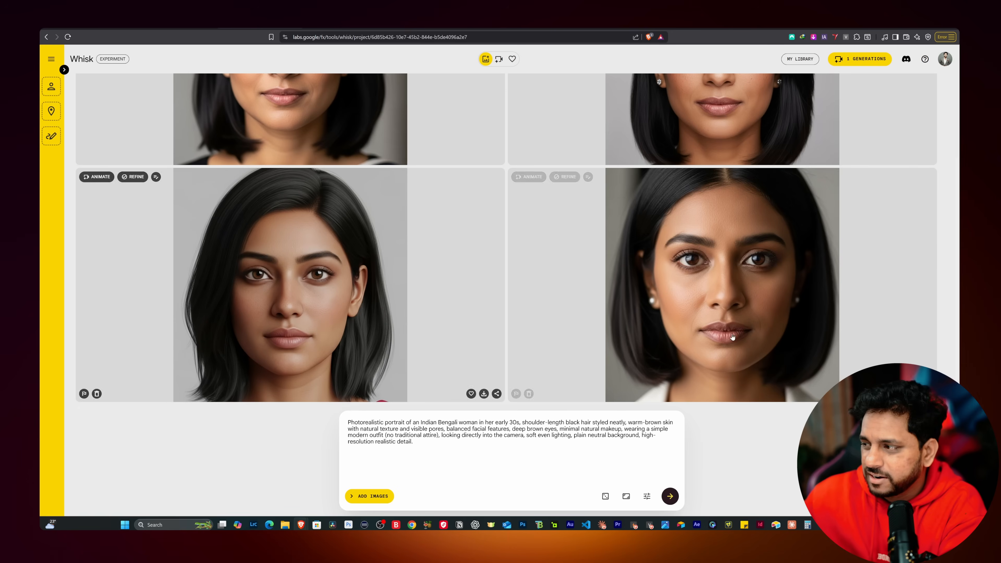
scroll(754, 359, "up", 2)
scroll(725, 324, "up", 2)
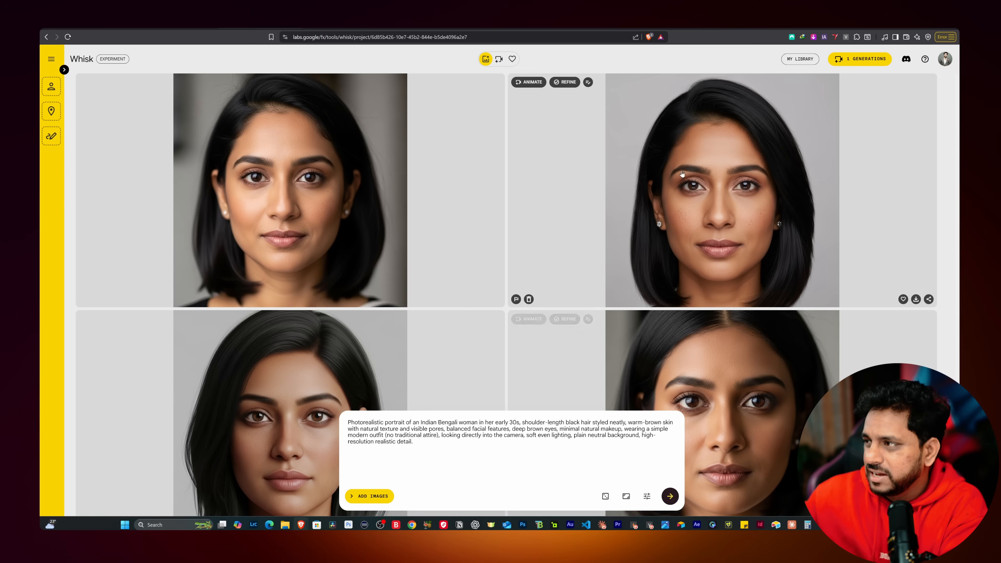
left_click(721, 194)
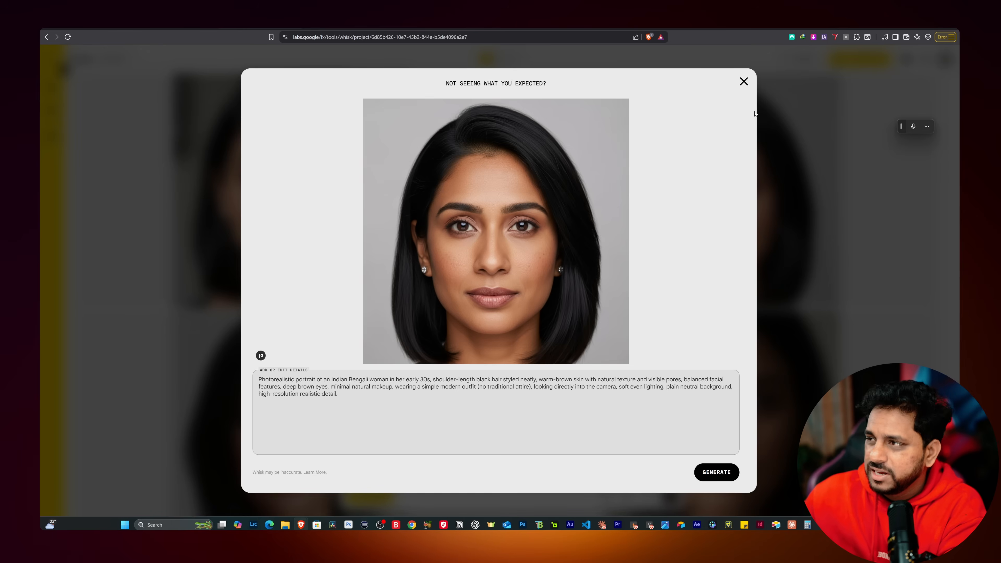
left_click(743, 82)
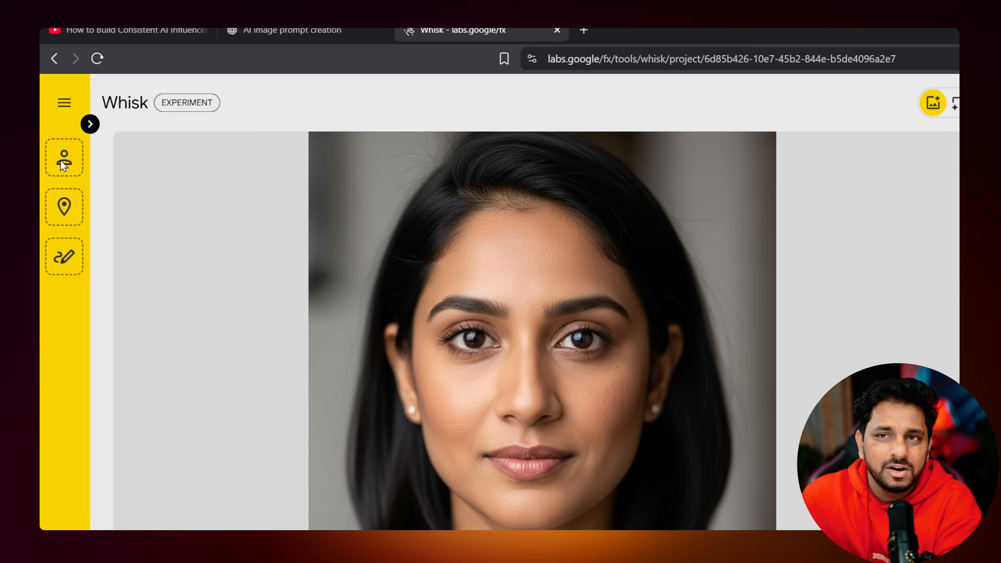
Step: Add the second portrait, with the plain gray background and stud earrings, as the subject reference image
left_click(85, 128)
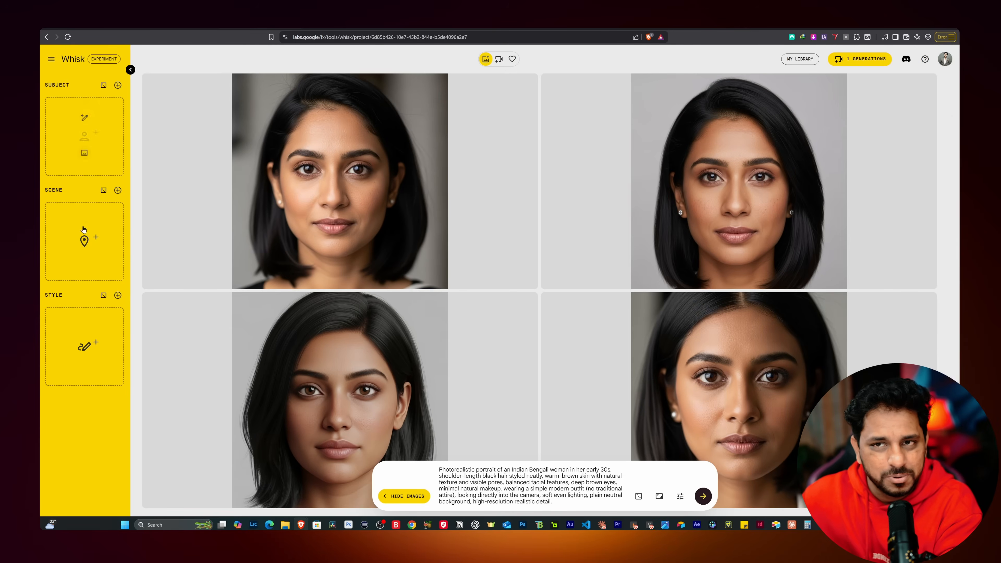
mouse_move(457, 226)
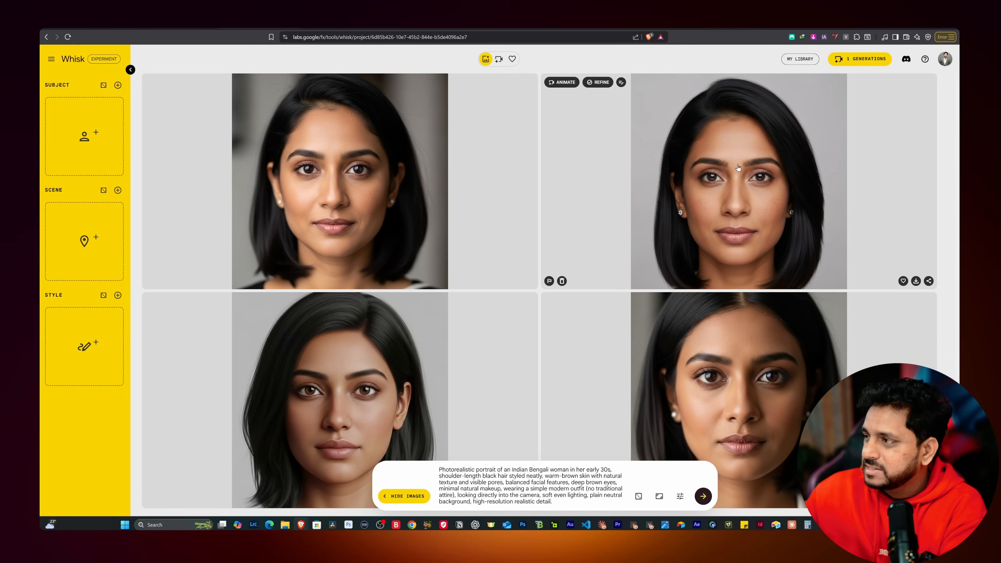
left_click_drag(666, 168, 80, 140)
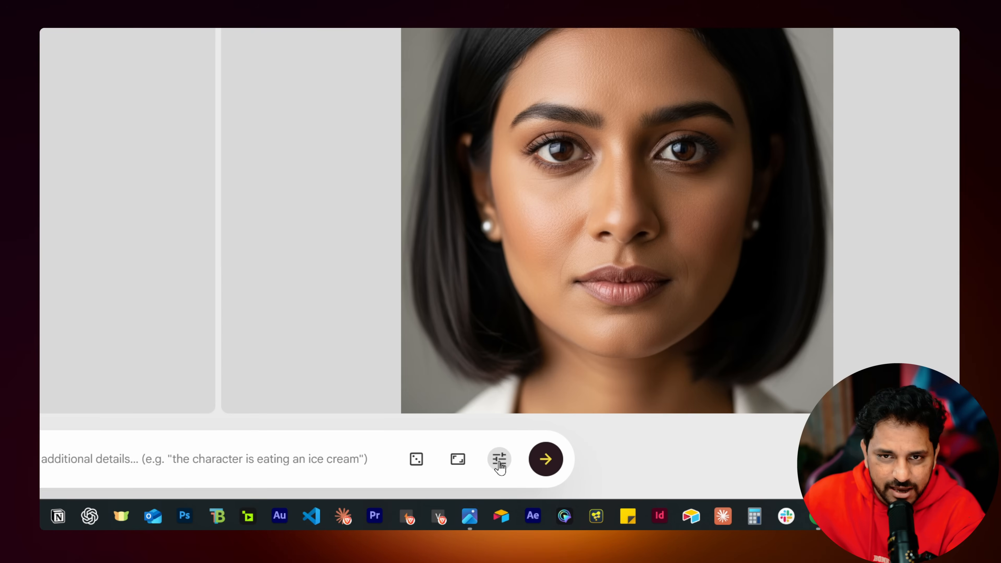
Step: Unlock the generation seed in the settings and lock it again
left_click(499, 459)
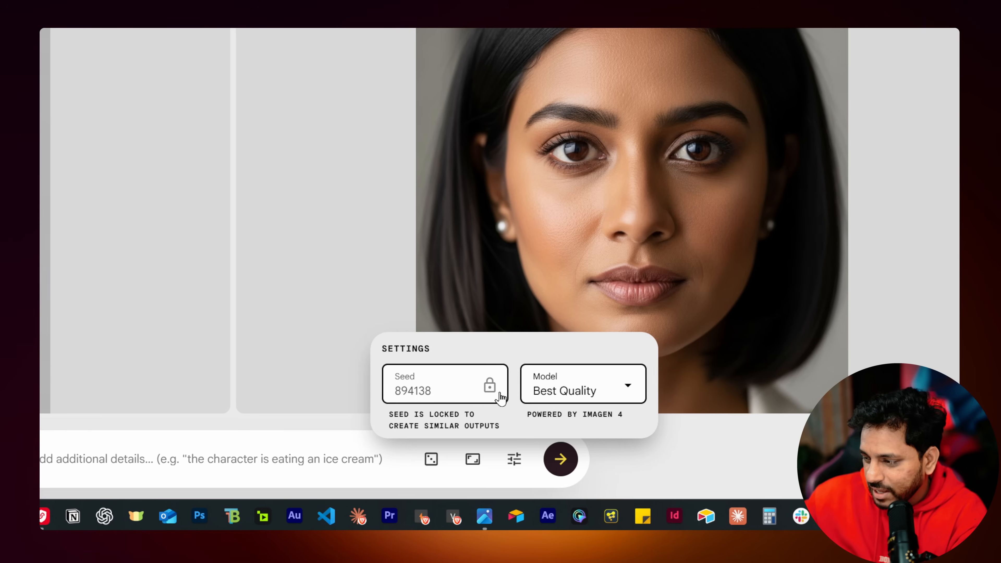
left_click(500, 392)
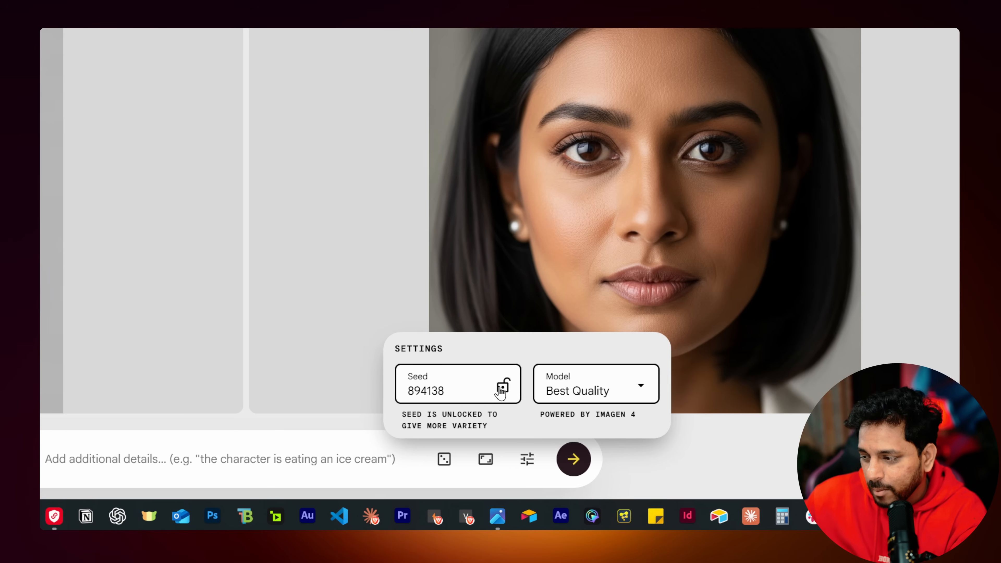
left_click(500, 392)
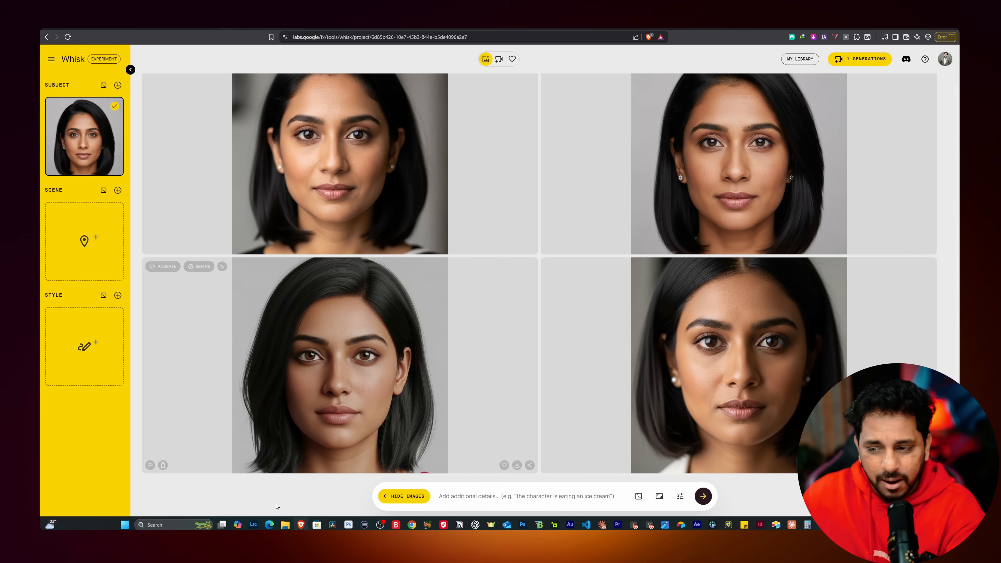
Step: Enter "she is sitting besides a swim ming pool" as the additional details for the subject
left_click(457, 496)
key("super+h")
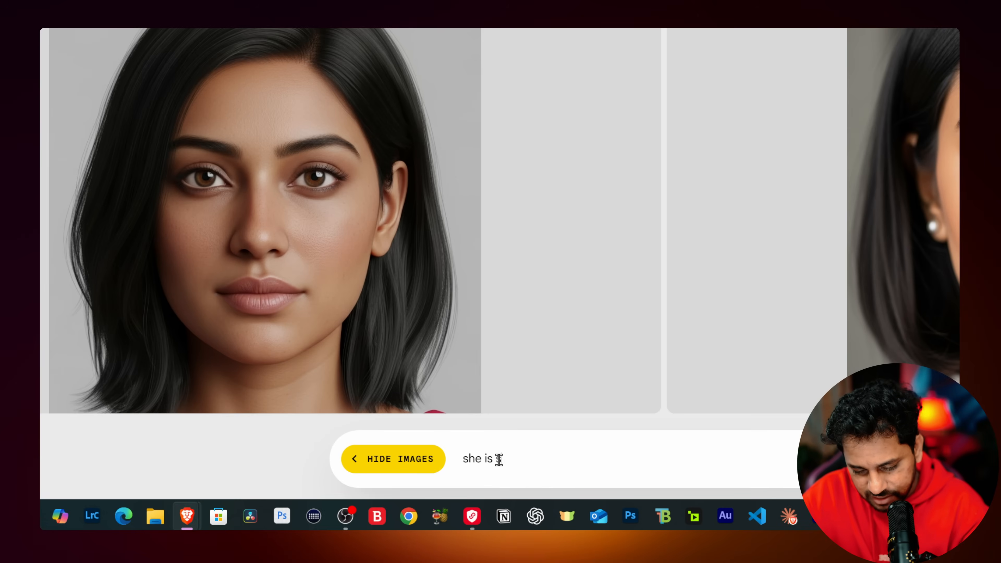
type("is sitting besides a swi")
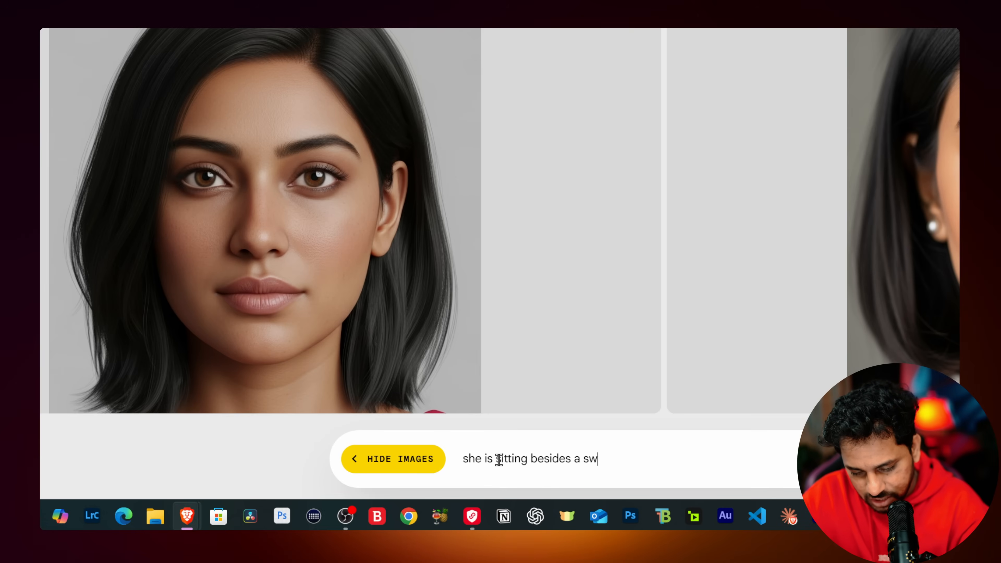
type("m ming pool")
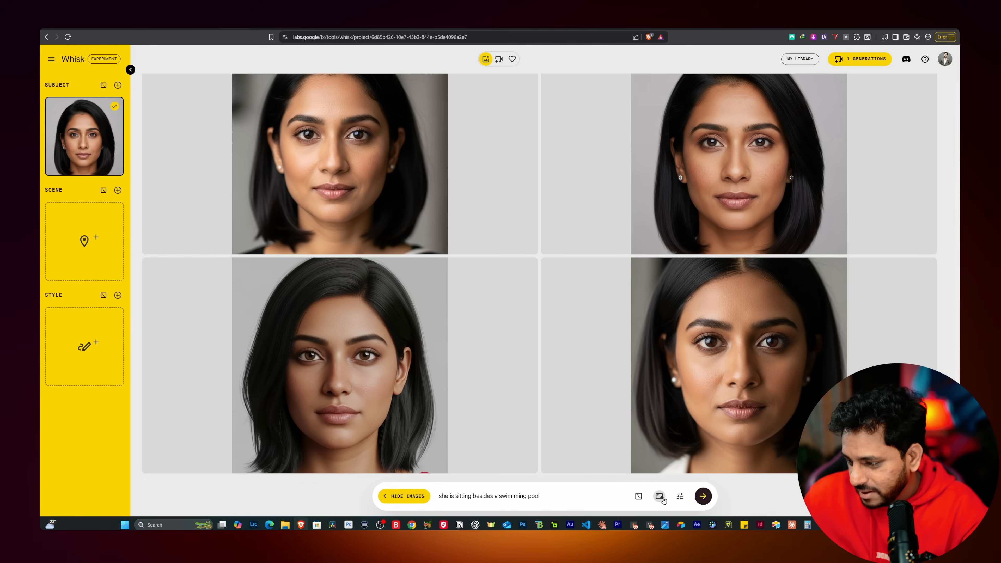
Step: Set the aspect ratio to 3:4 Mobile Portrait and generate the swimming pool images
left_click(660, 497)
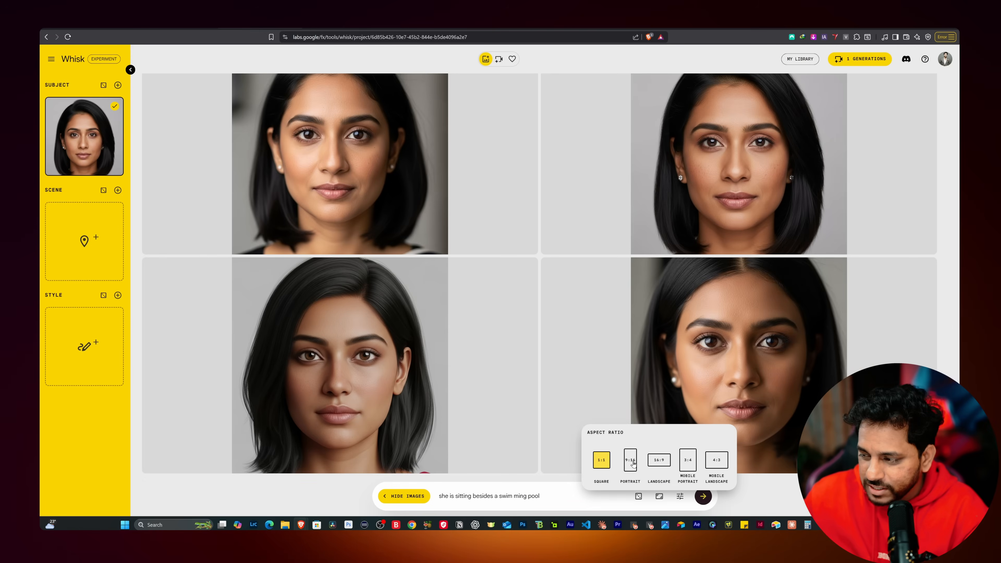
left_click(685, 461)
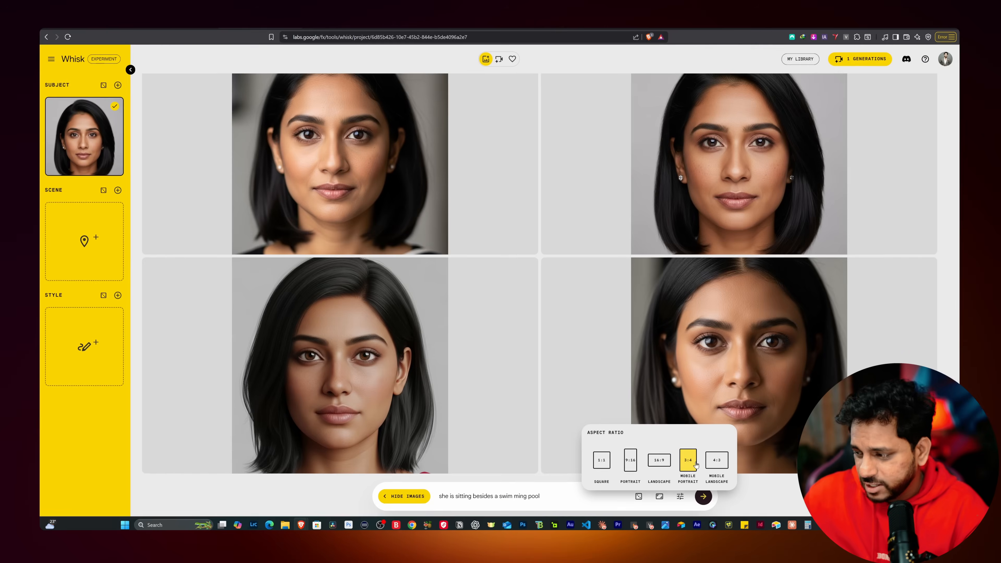
left_click(702, 497)
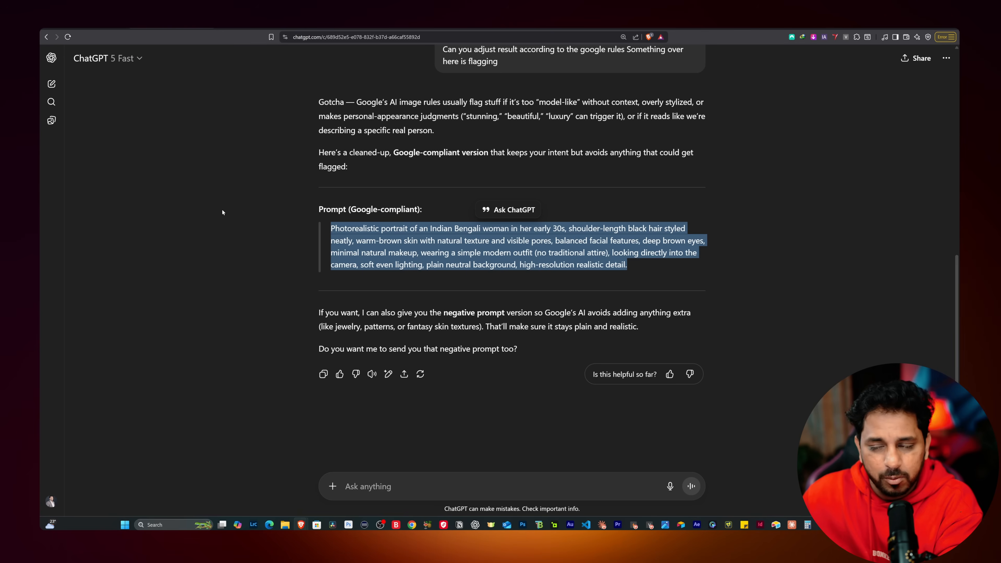
Step: In ChatGPT, request prompts for the same girl in three locations: New York streets with shopping bags, a Rajasthani hotel chair, and an Indian Goan beach
left_click(402, 486)
key("super+h")
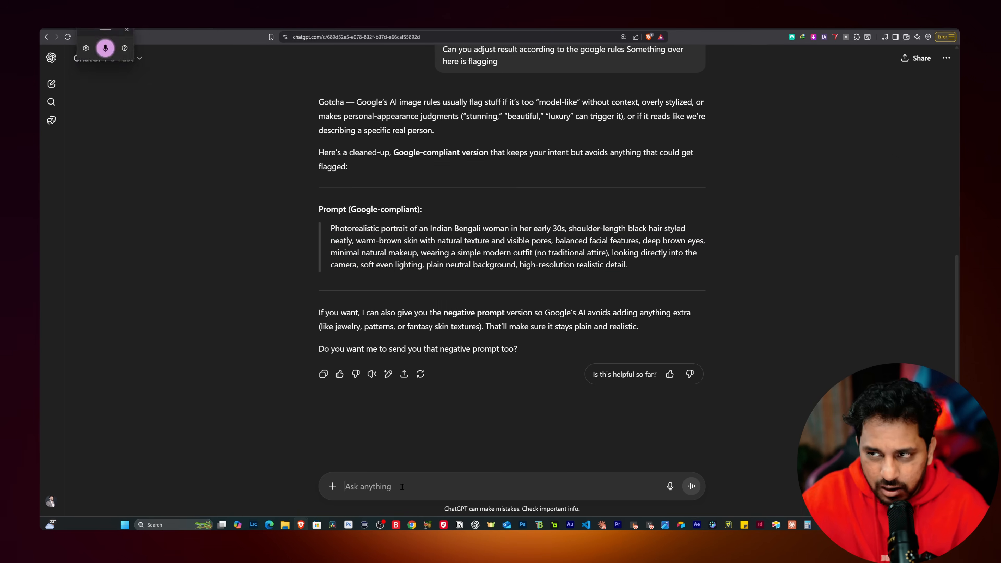
type("I want you to")
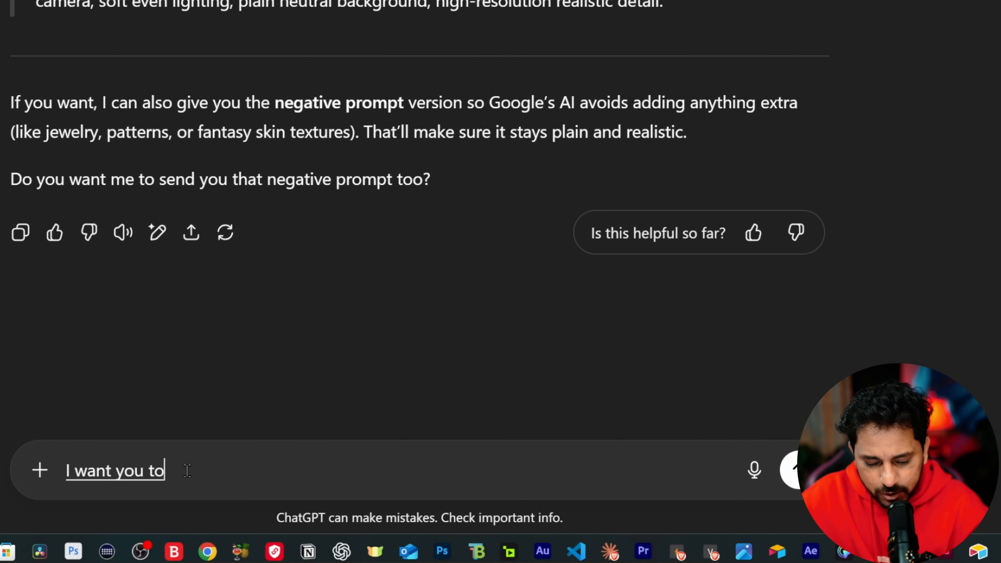
type(" develop the prompt for the same")
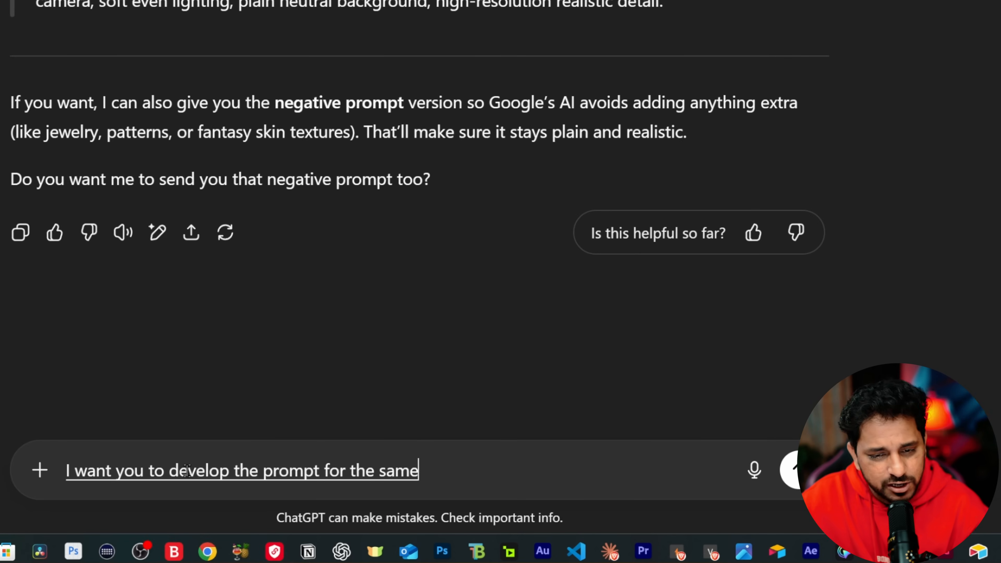
type(" girl into three different location")
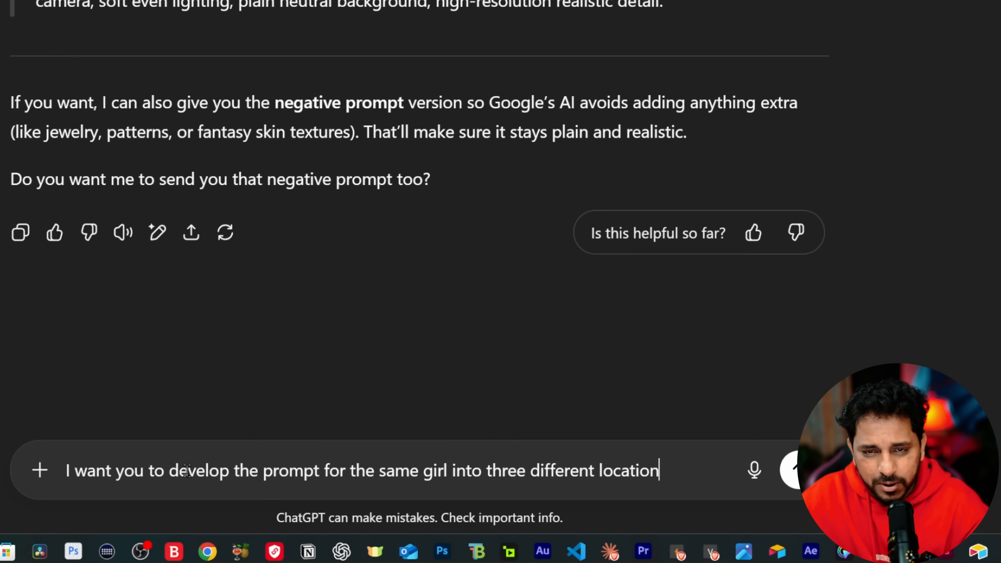
type(" One she's shopping in New York streets")
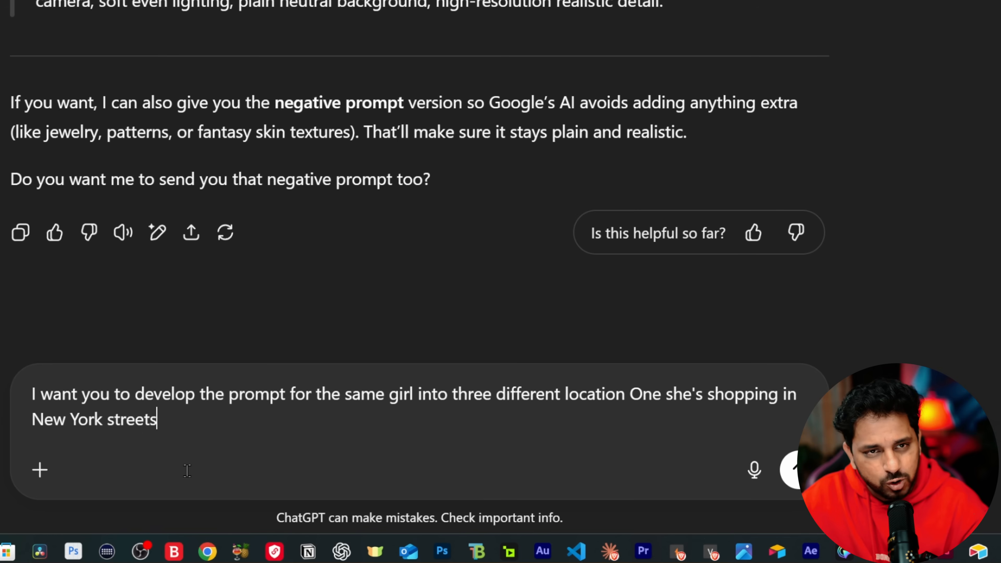
type(" along with chopping bags in hand second one I")
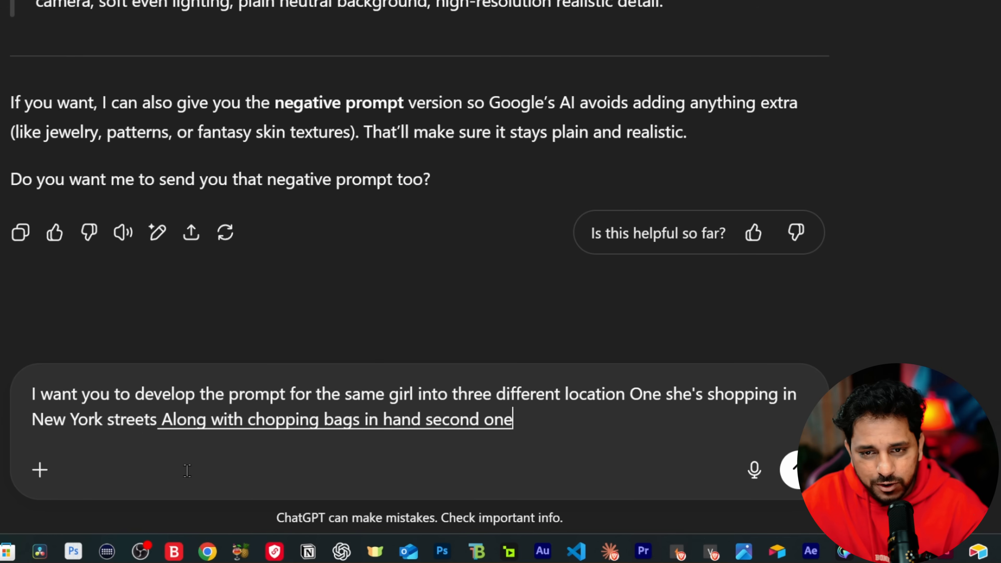
type(" want you to give me indian")
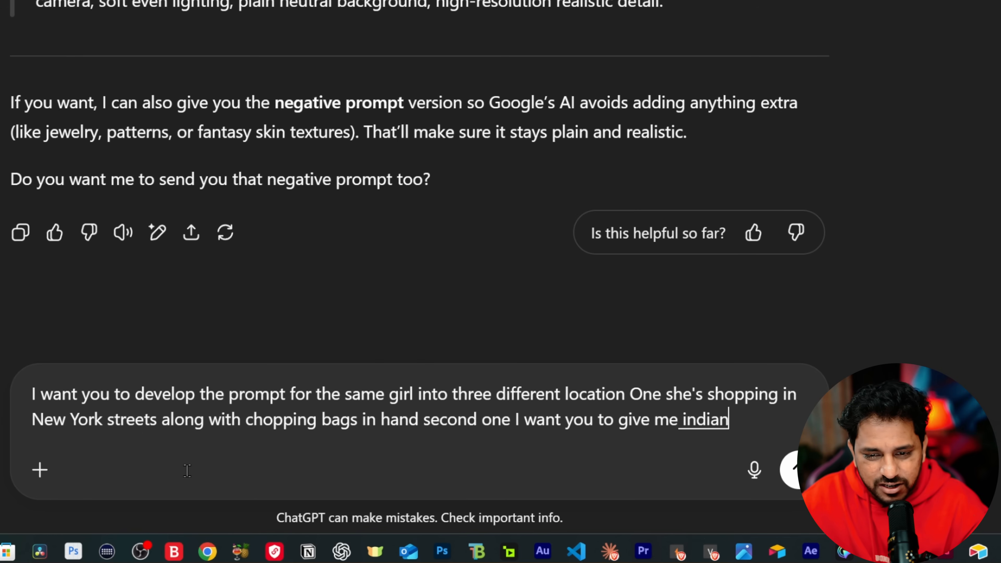
type(" Rajasthani hotel scene")
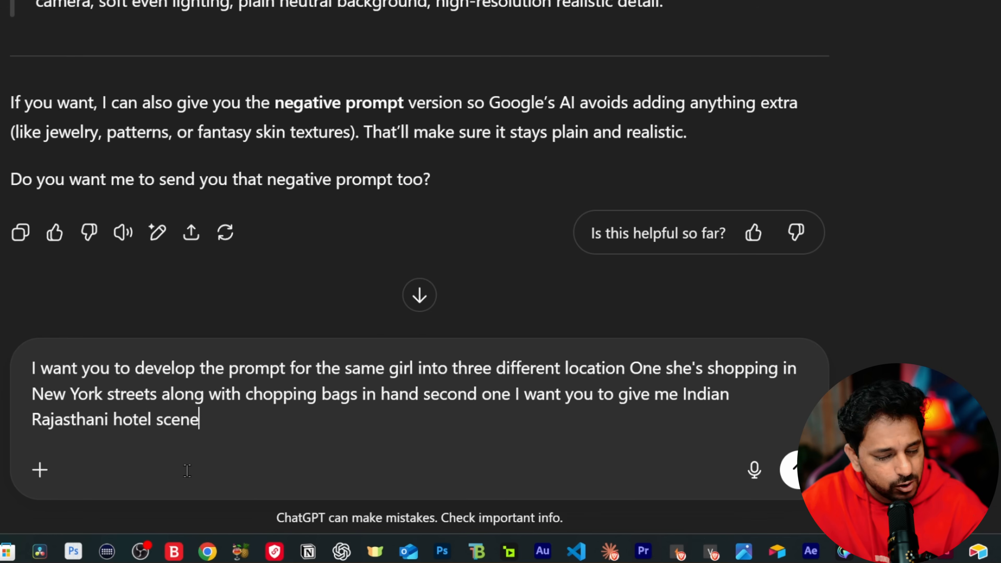
type(" where she's sitting on a chair")
type(" and in the 3rd one I want you to give me")
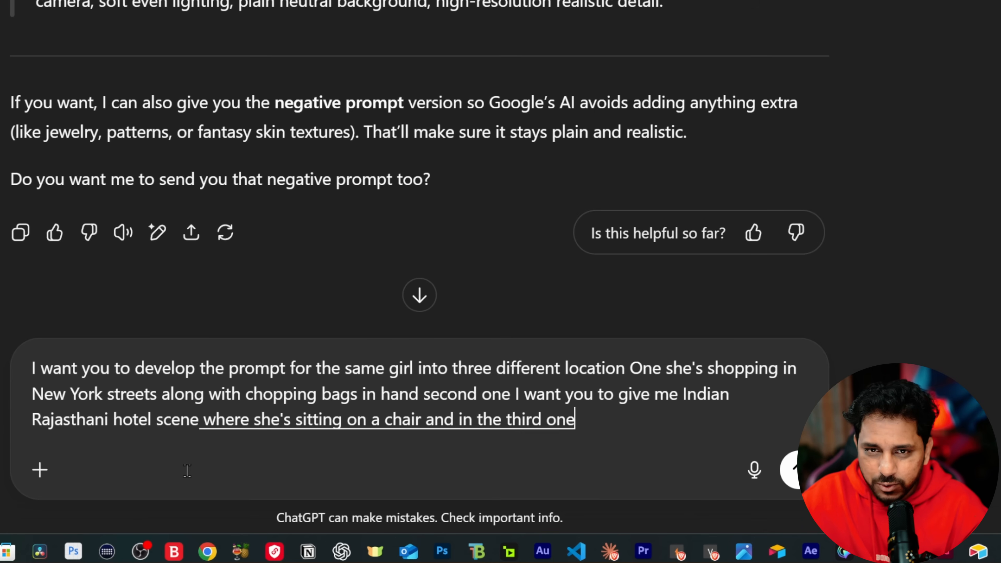
type(" a prompt")
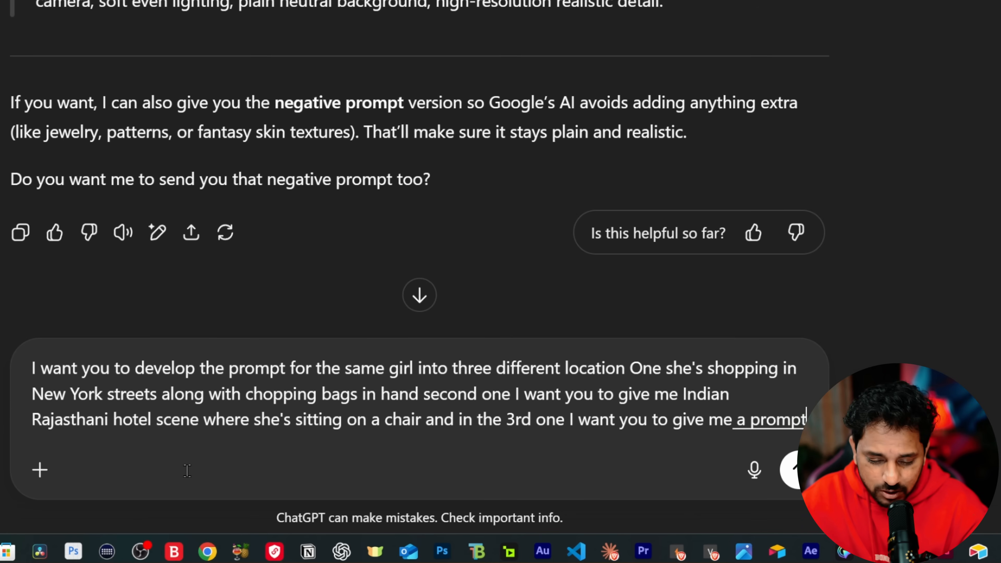
type(" wherein she's sitting on an")
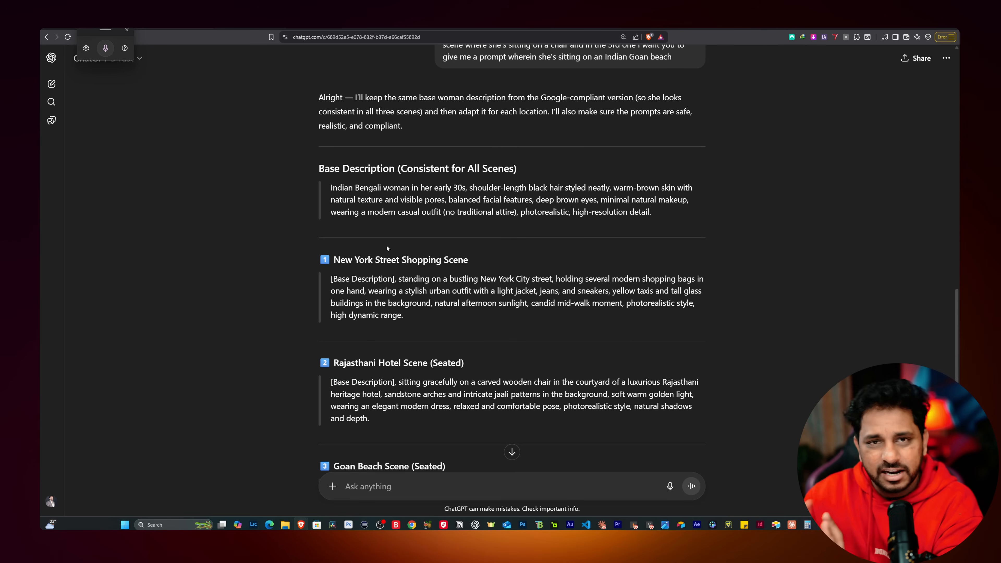
Step: Replace the Whisk prompt with ChatGPT's New York Street Shopping Scene text, omitting "[Base Description]", then generate and view the images
left_click_drag(401, 281, 406, 319)
key("ctrl+c")
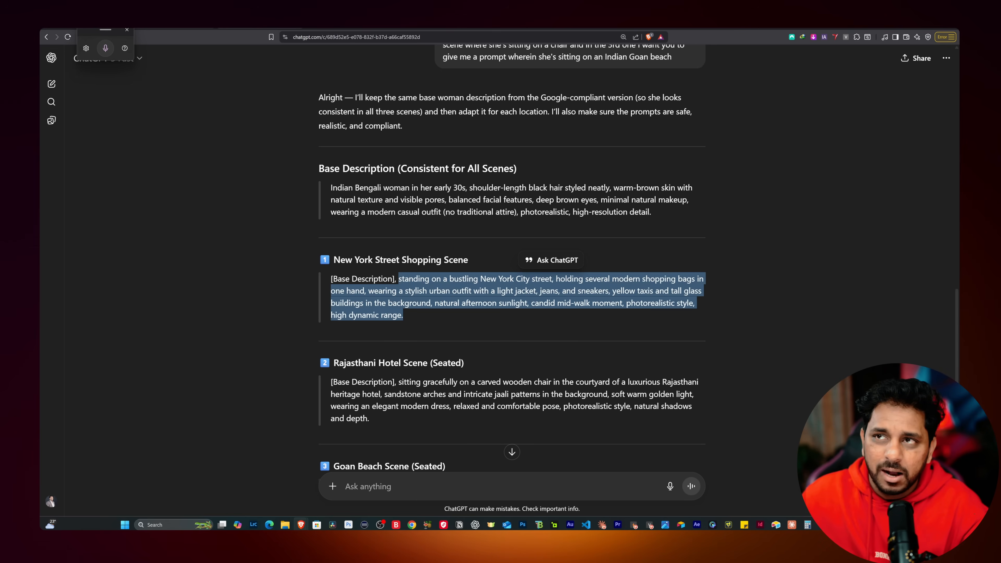
key("ctrl+Tab")
left_click_drag(543, 498, 441, 496)
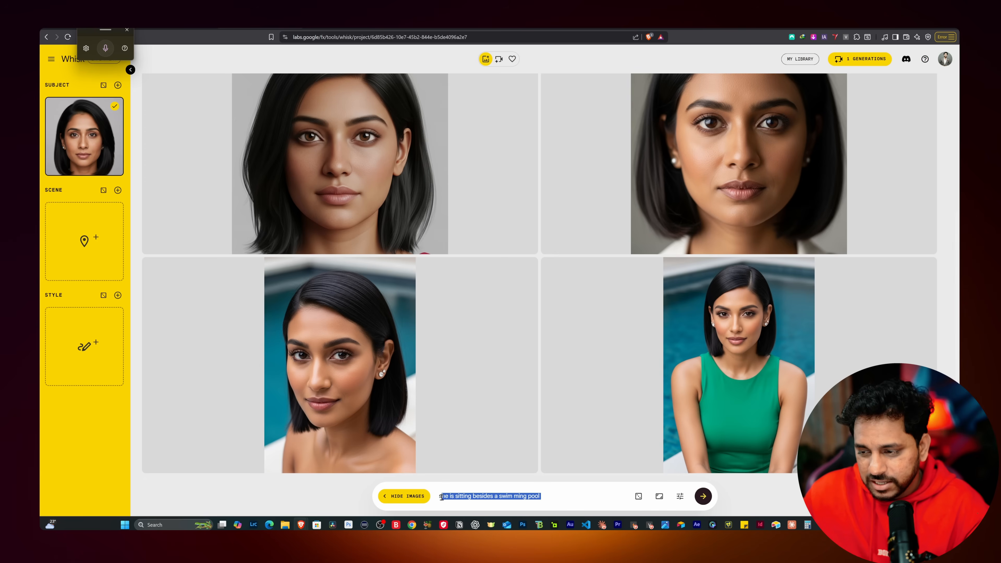
key("ctrl+v")
left_click(678, 498)
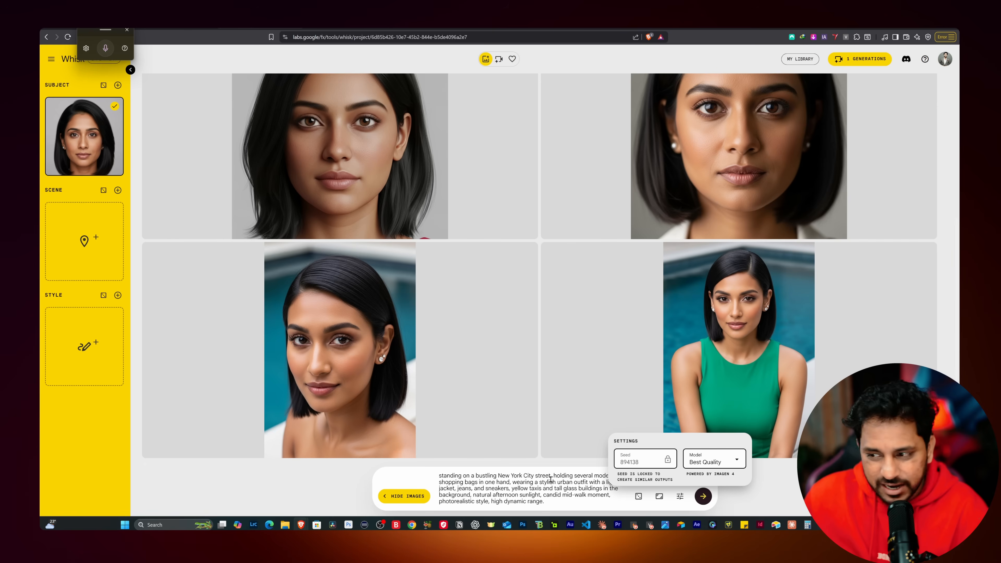
left_click(561, 500)
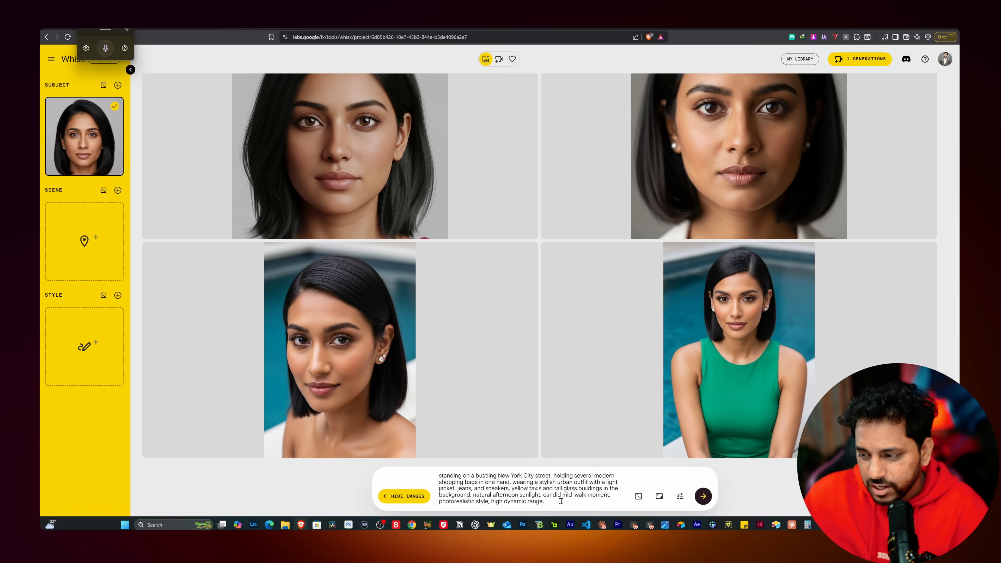
left_click(702, 496)
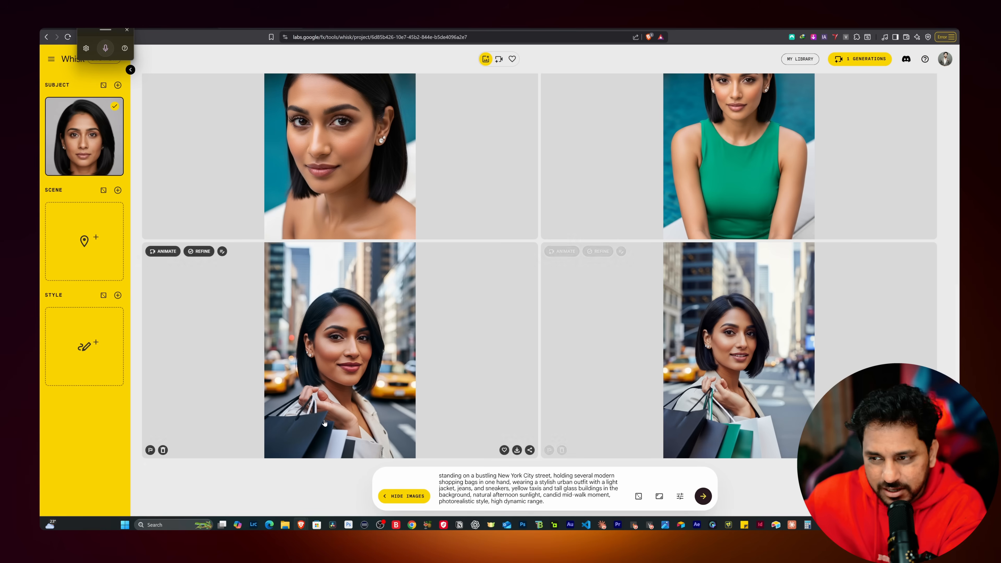
left_click(732, 352)
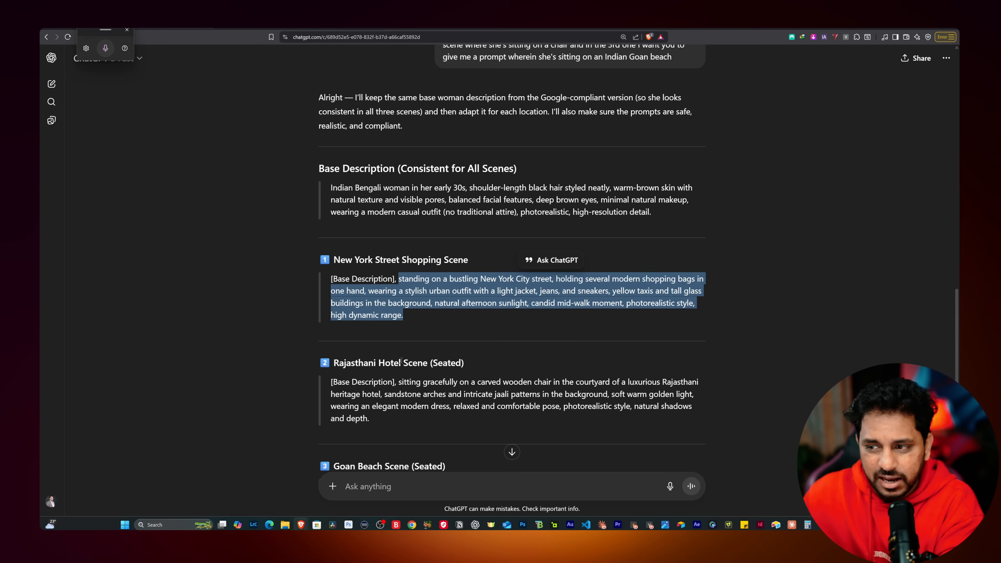
Step: Replace the Whisk prompt with ChatGPT's Rajasthani Hotel Scene text, omitting "[Base Description]", then generate and view the images
scroll(400, 361, "down", 4)
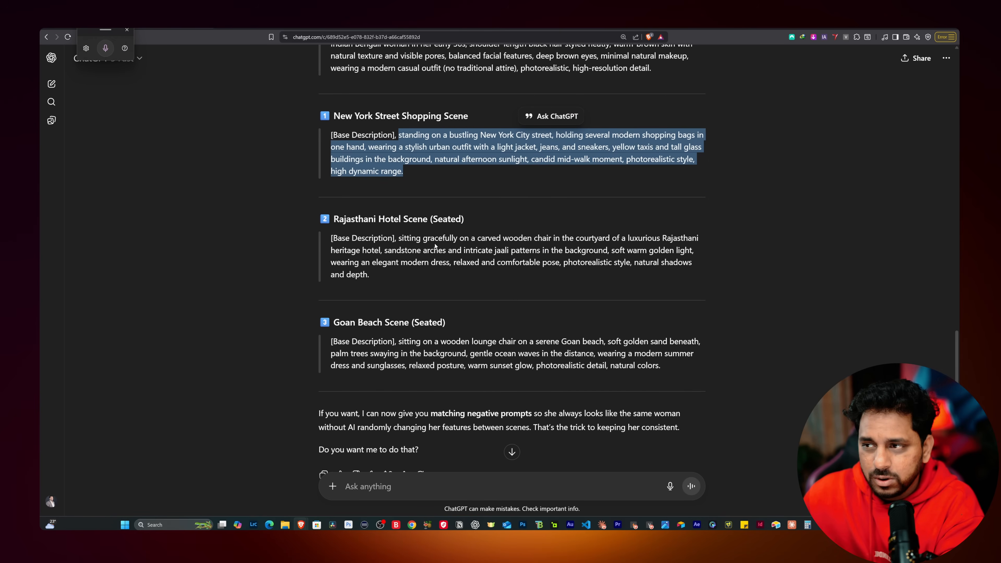
left_click_drag(399, 238, 418, 277)
key("ctrl+c")
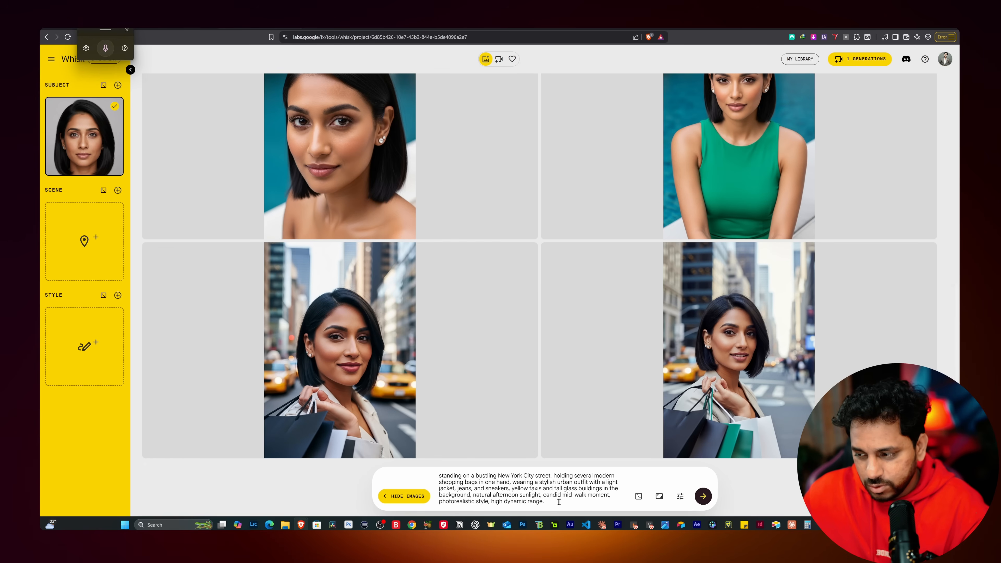
left_click_drag(438, 475, 558, 501)
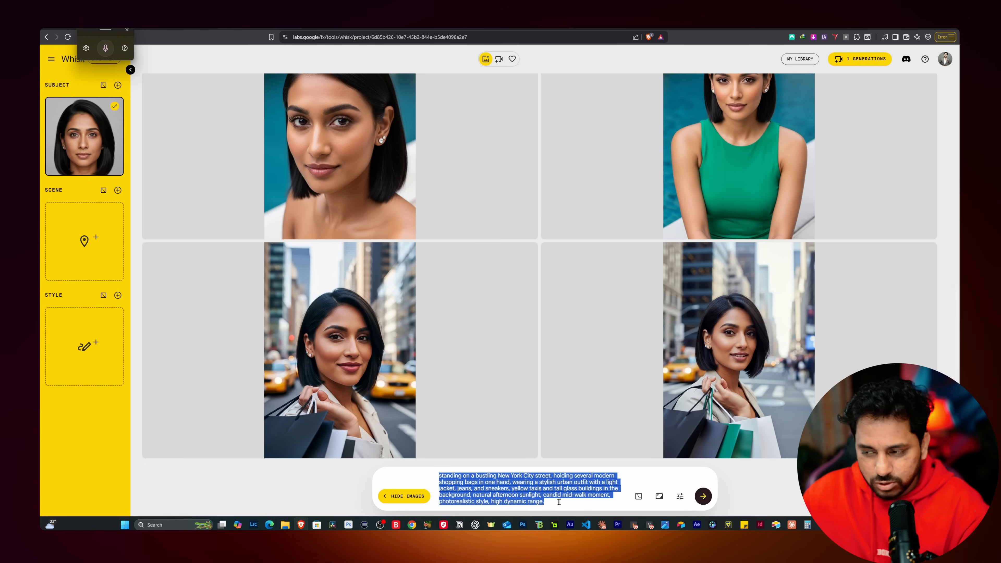
key("BackSpace")
key("ctrl+v")
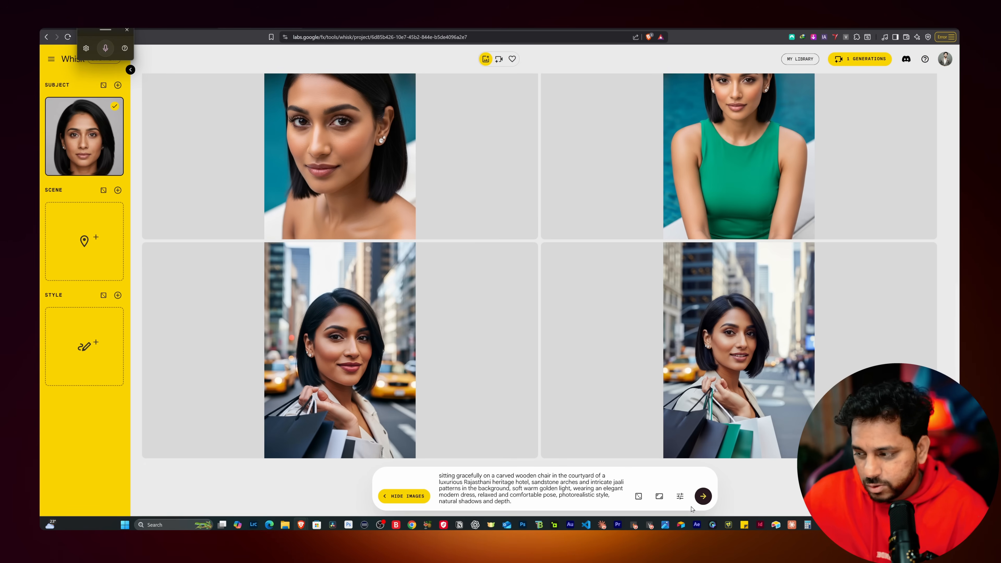
left_click(705, 499)
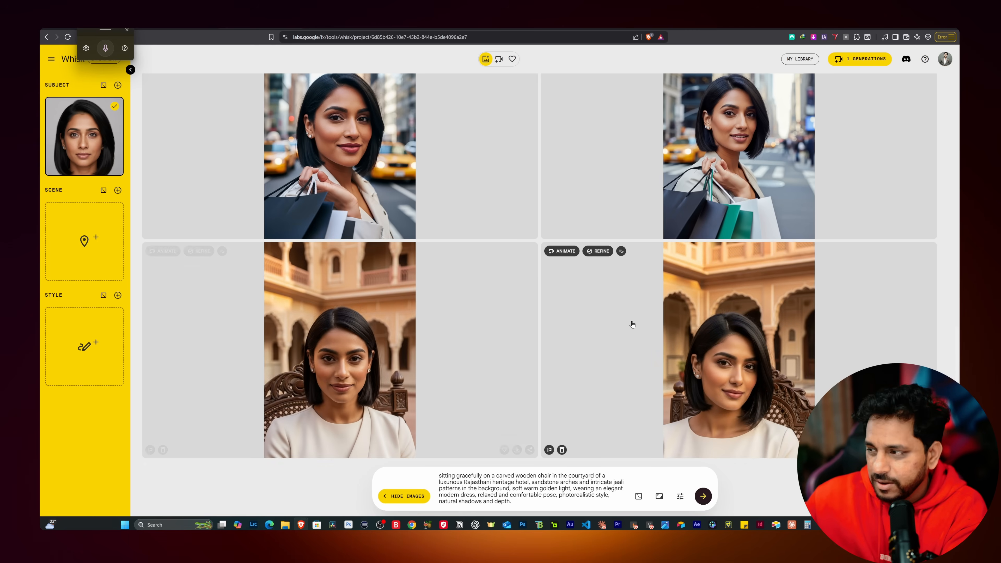
left_click(681, 318)
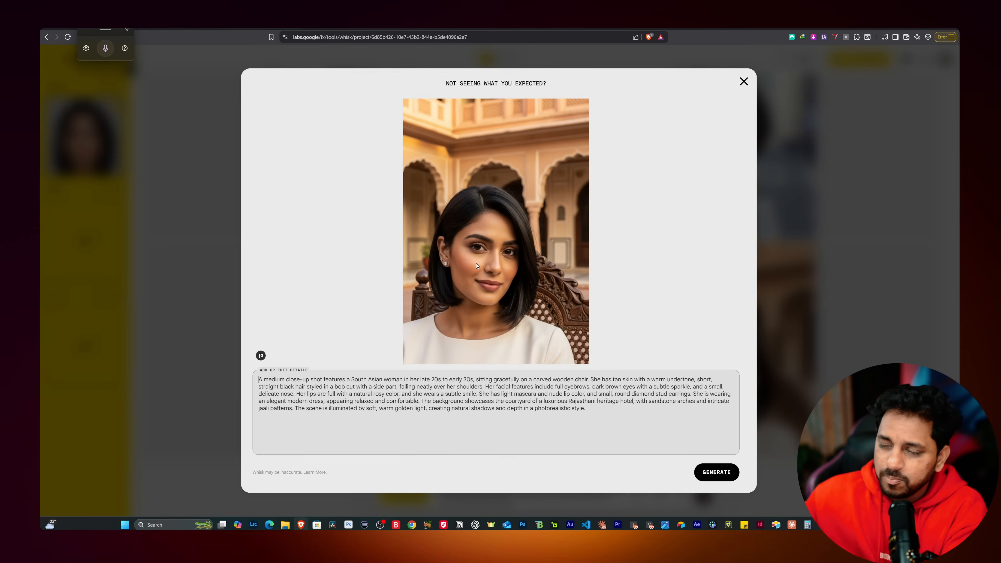
left_click(182, 214)
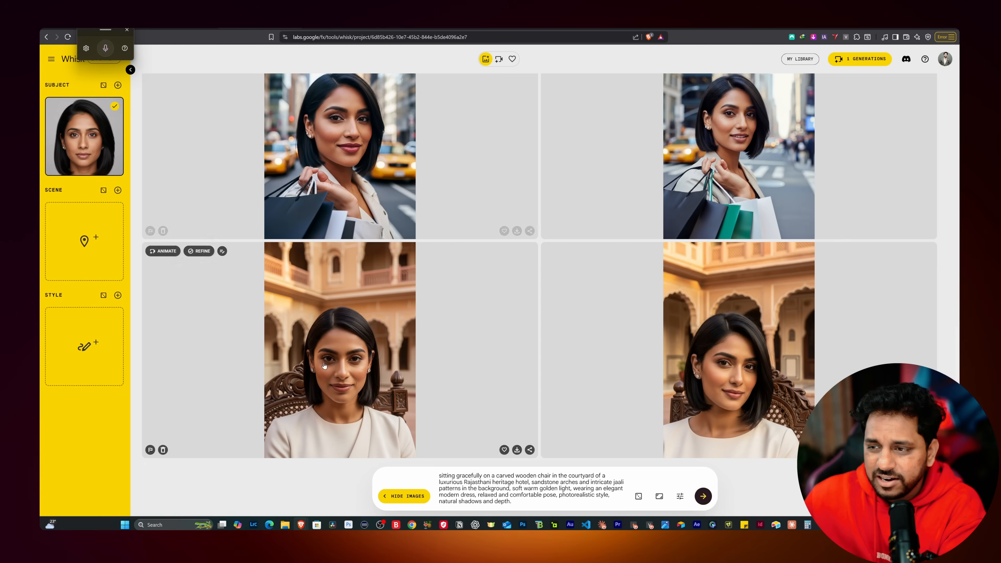
left_click(151, 367)
left_click(180, 341)
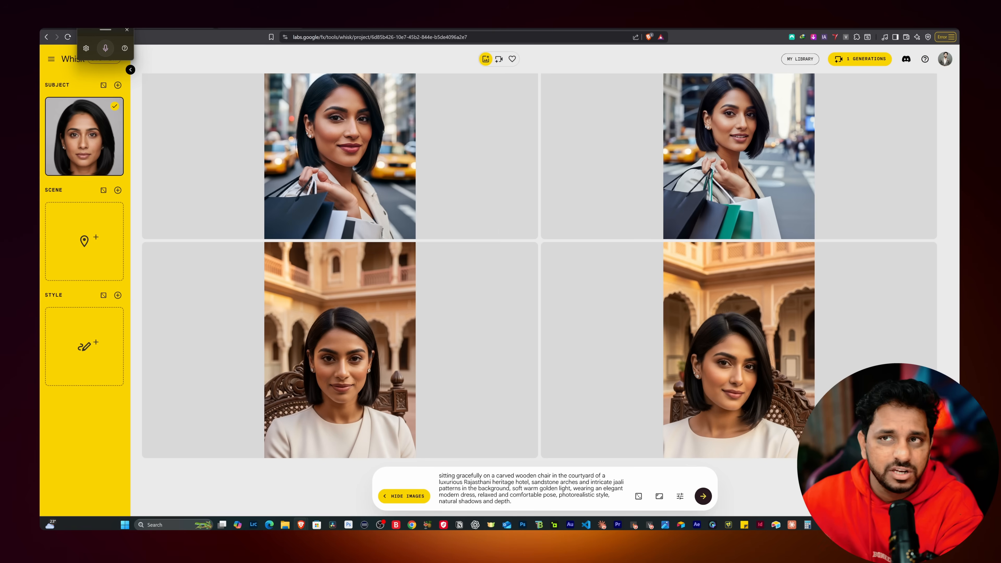
Step: In ChatGPT, submit the Goan Beach Scene text without "[Base Description]", adding "I want a full body prompt for this"
key("ctrl+shift+Tab")
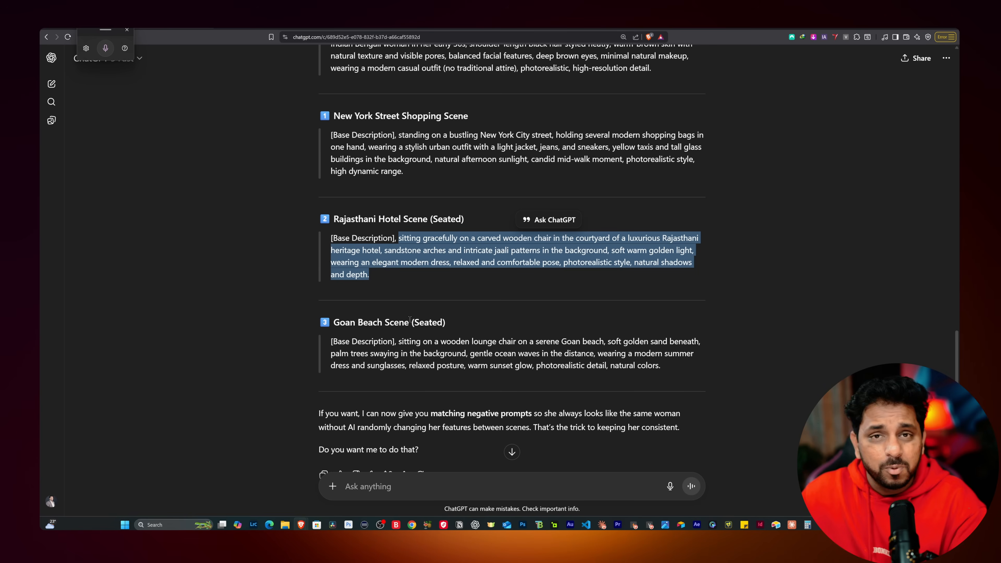
left_click_drag(396, 341, 661, 376)
key("ctrl+c")
left_click(397, 342)
left_click(378, 488)
key("ctrl+v")
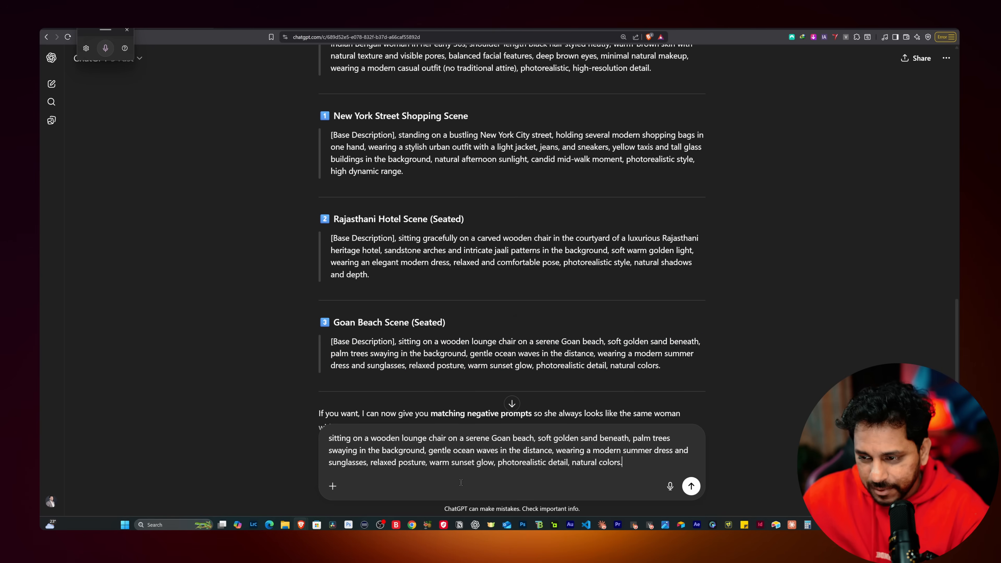
key("shift+Return")
key("shift+Return")
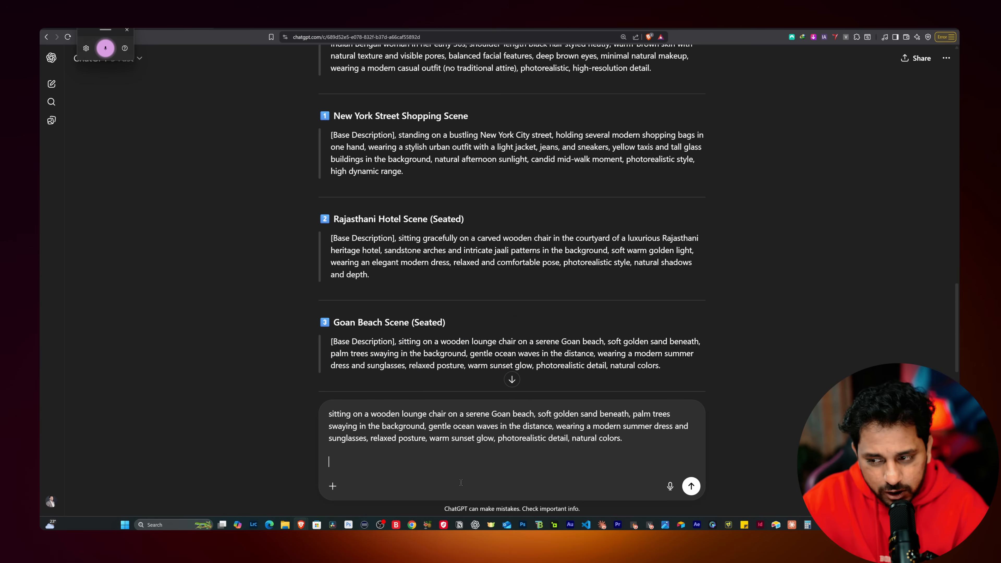
type("I want a full body prompt for this")
key("Return")
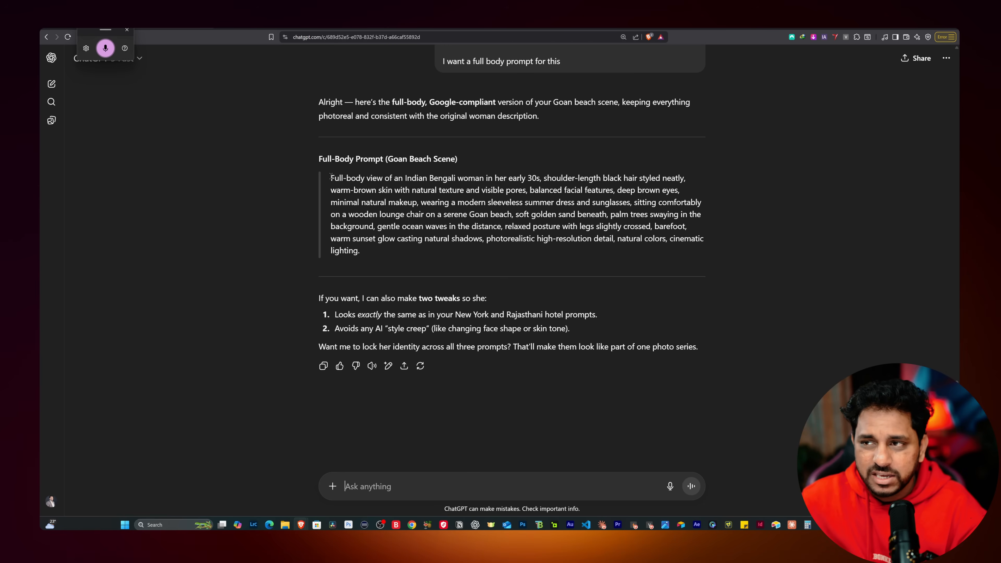
Step: Enter ChatGPT's full-body Goan Beach Scene prompt in Whisk, then generate and view the images
left_click_drag(330, 177, 384, 254)
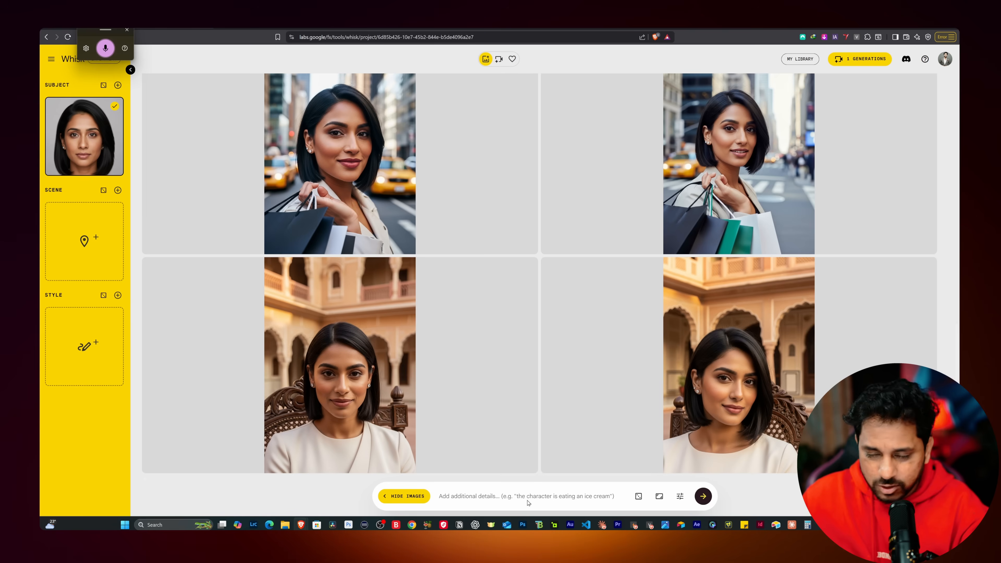
left_click(528, 503)
key("ctrl+v")
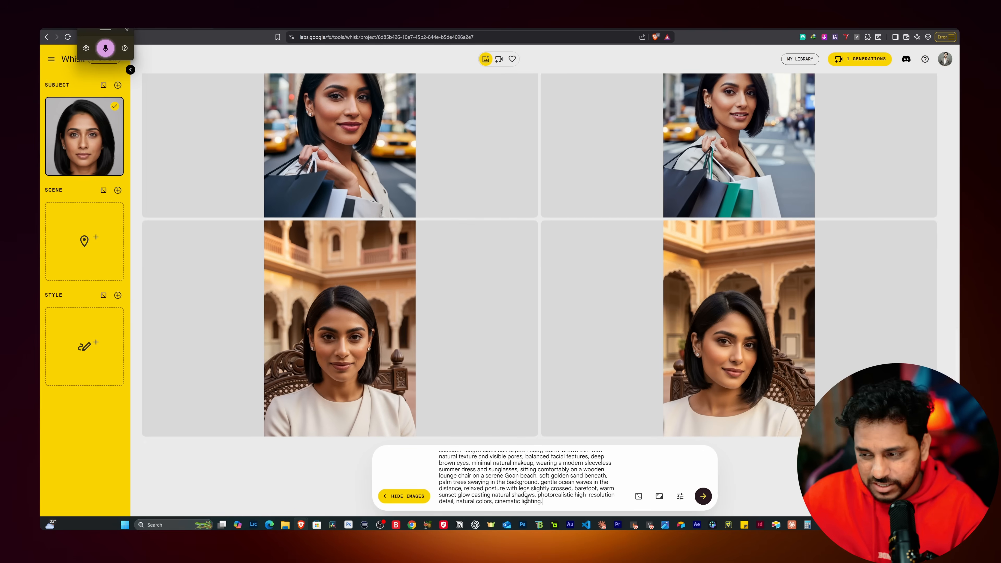
left_click(703, 496)
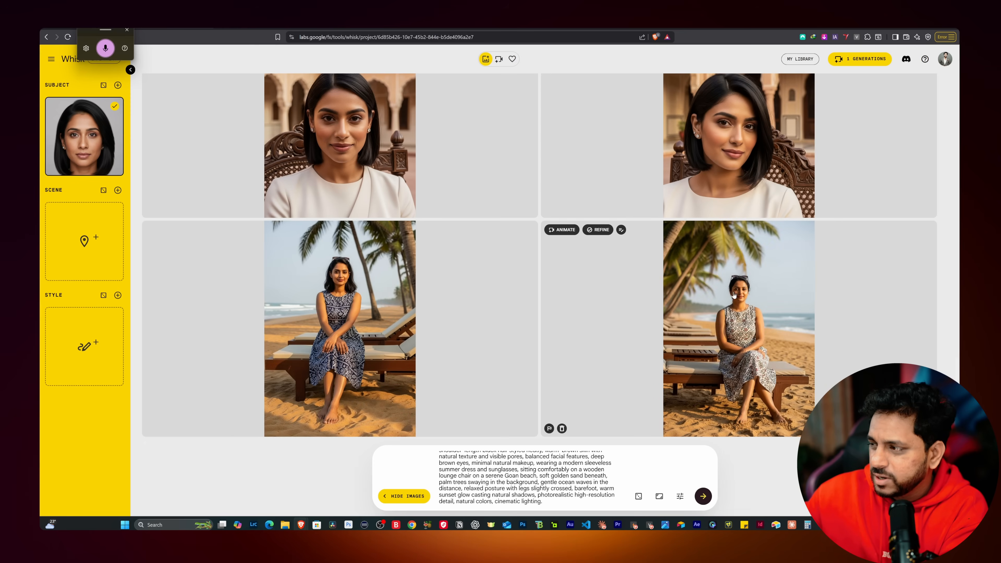
left_click(222, 229)
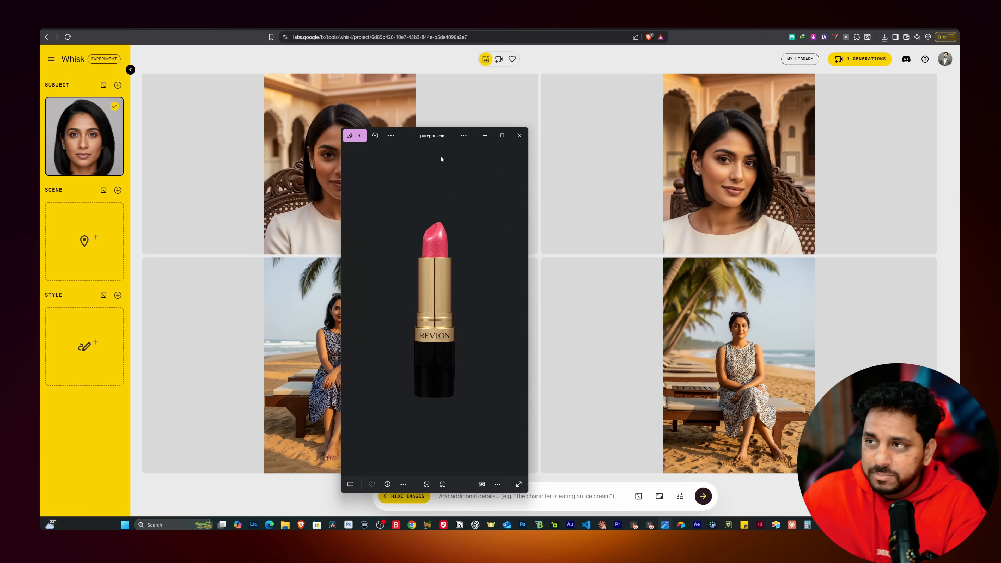
Step: Add the Revlon lipstick image as the scene reference alongside the woman's subject image
scroll(426, 312, "up", 2)
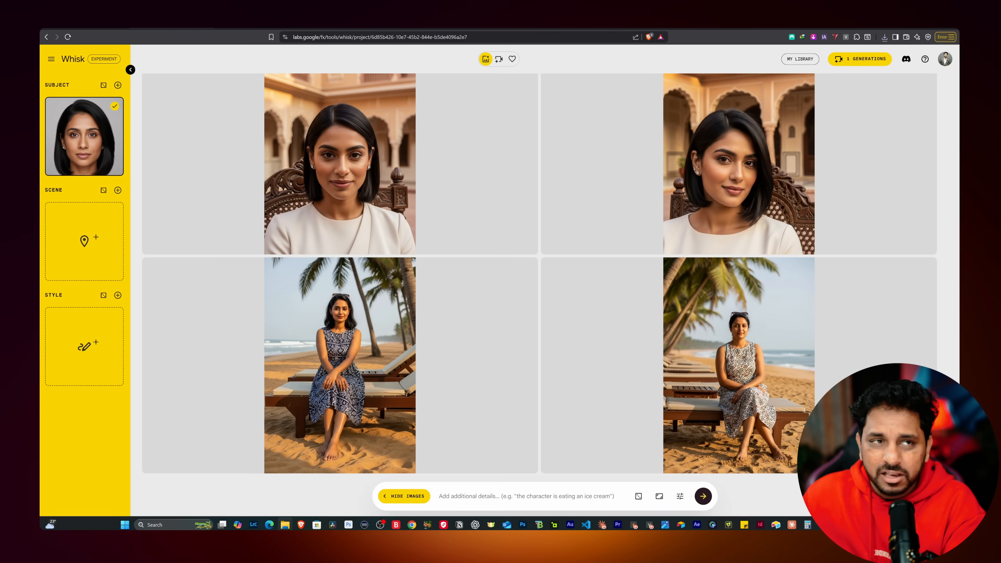
left_click_drag(41, 252, 89, 242)
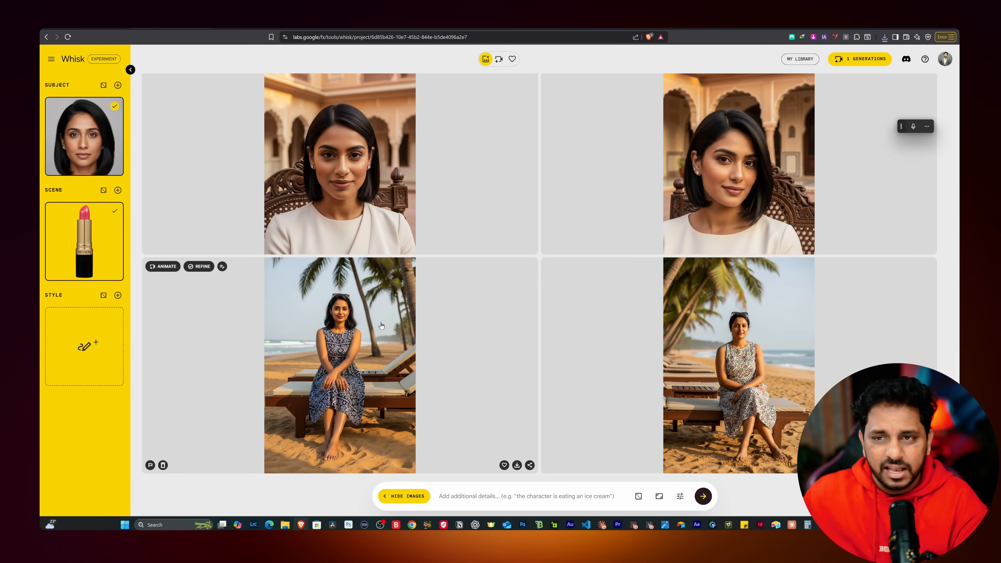
scroll(316, 213, "up", 5)
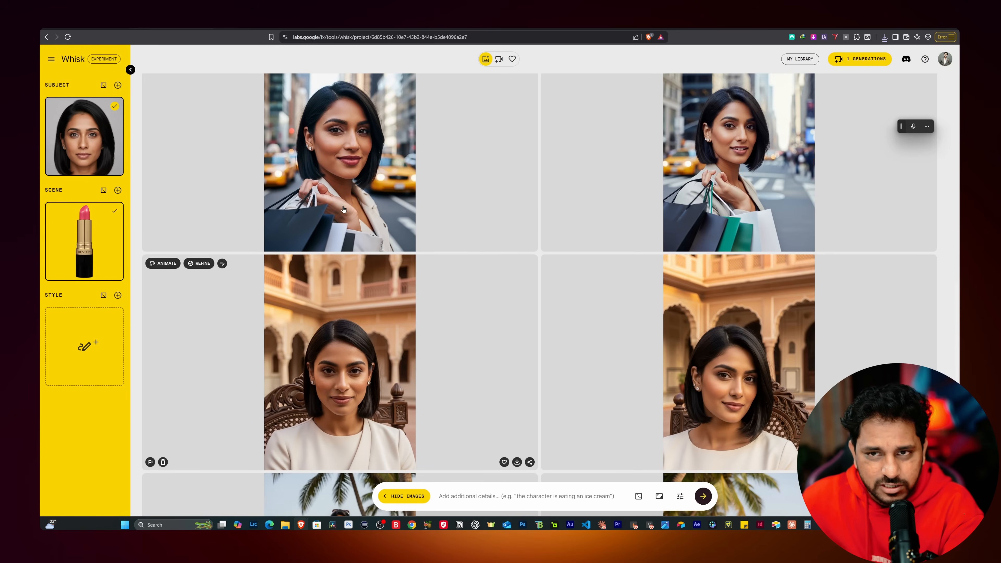
scroll(316, 214, "down", 5)
mouse_move(115, 236)
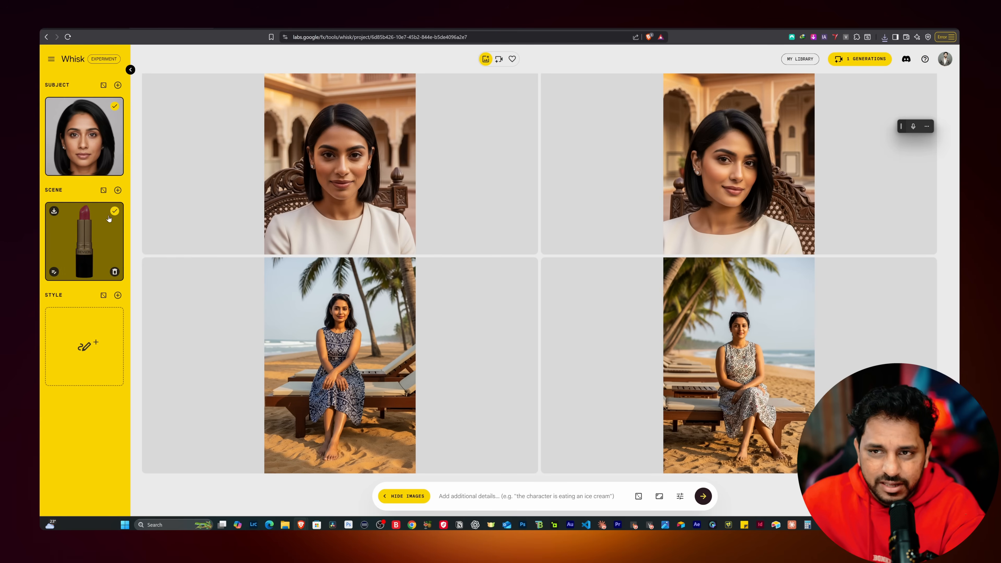
left_click(115, 107)
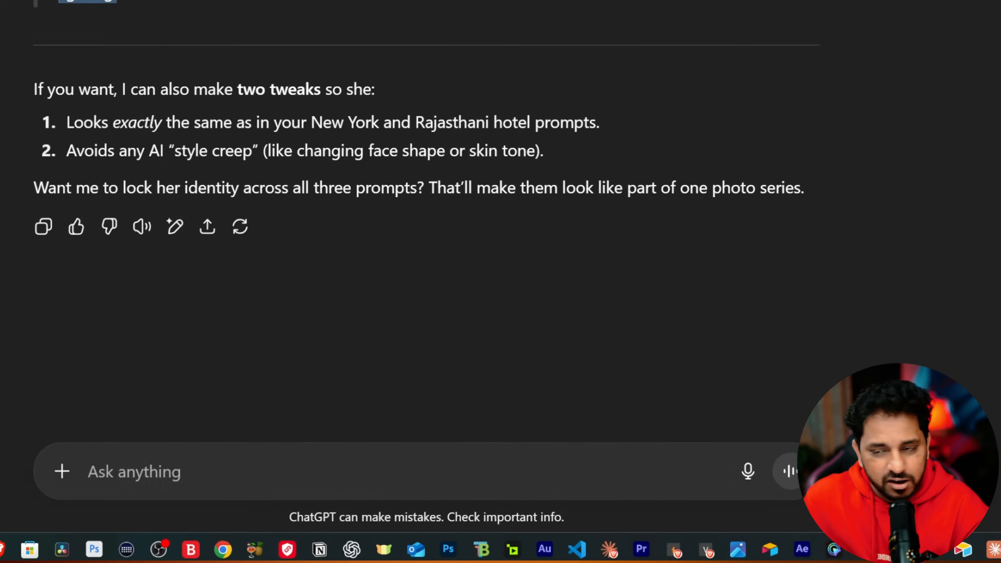
Step: In ChatGPT, attach the lipstick image and request a prompt for the girl holding it in a very hi fashion style like a UGC creator
key("ctrl+v")
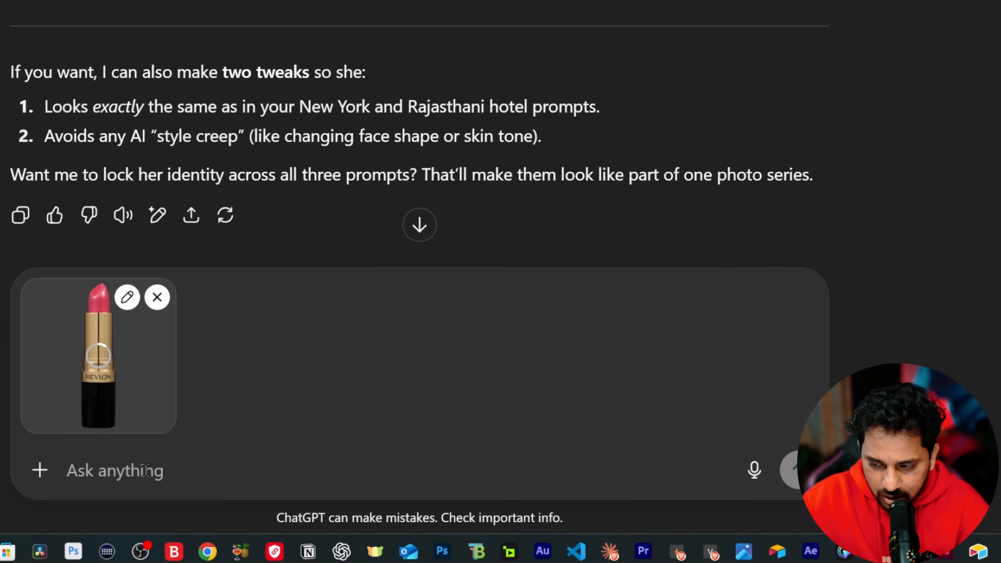
type("now I want you to give me a scene where the")
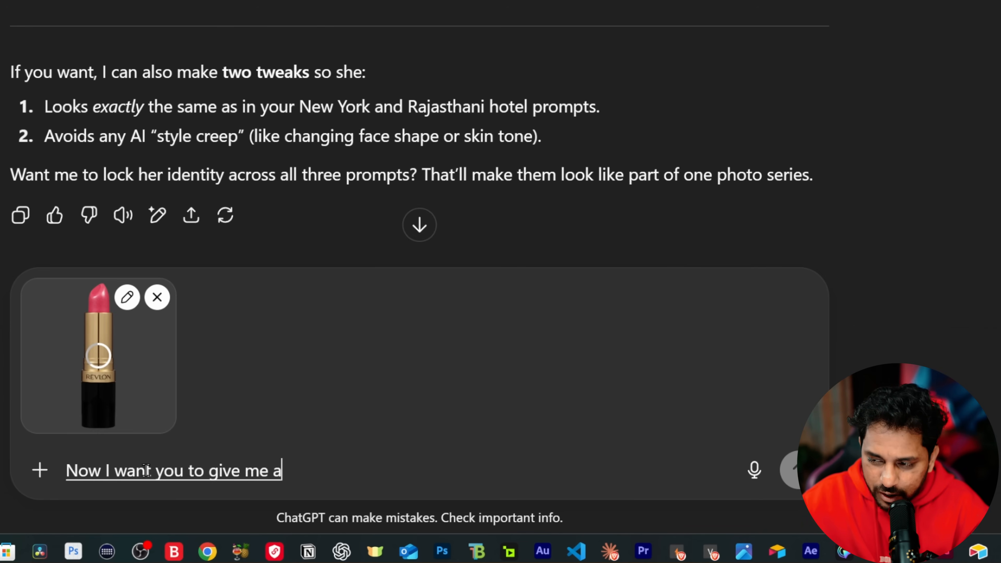
type(" girl is holding this lipstick")
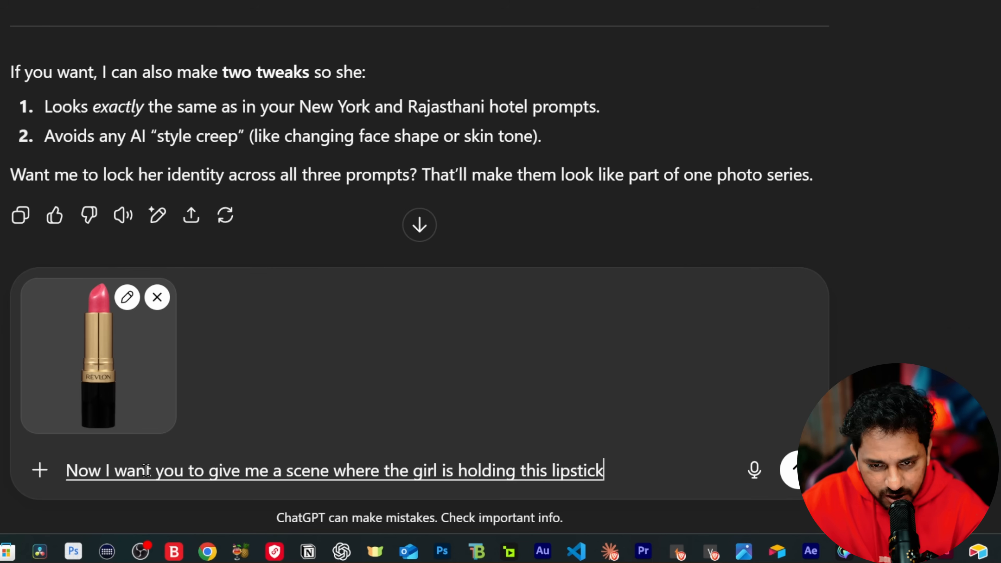
type(" in a very hi fashion style")
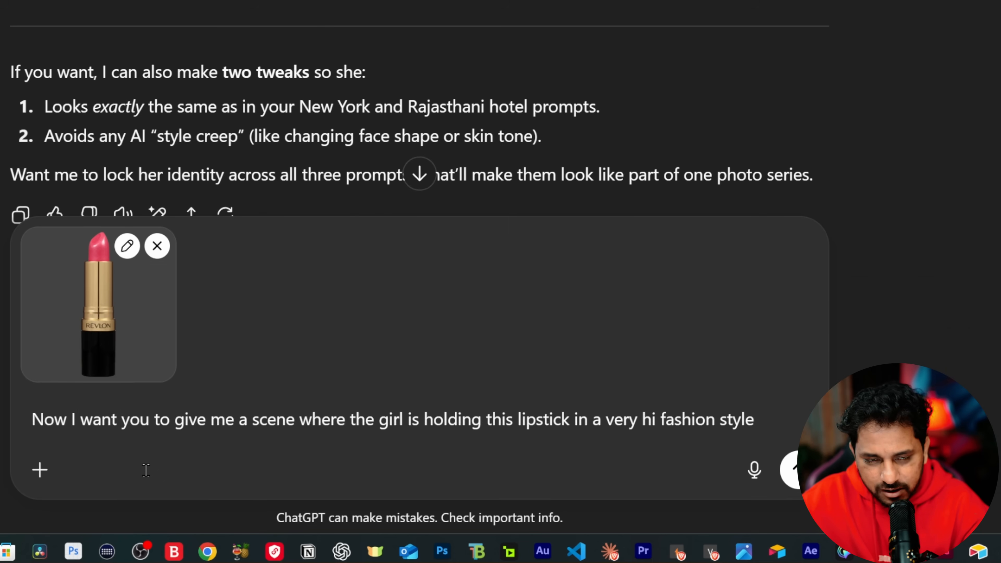
type(" like a UGC creator in hand")
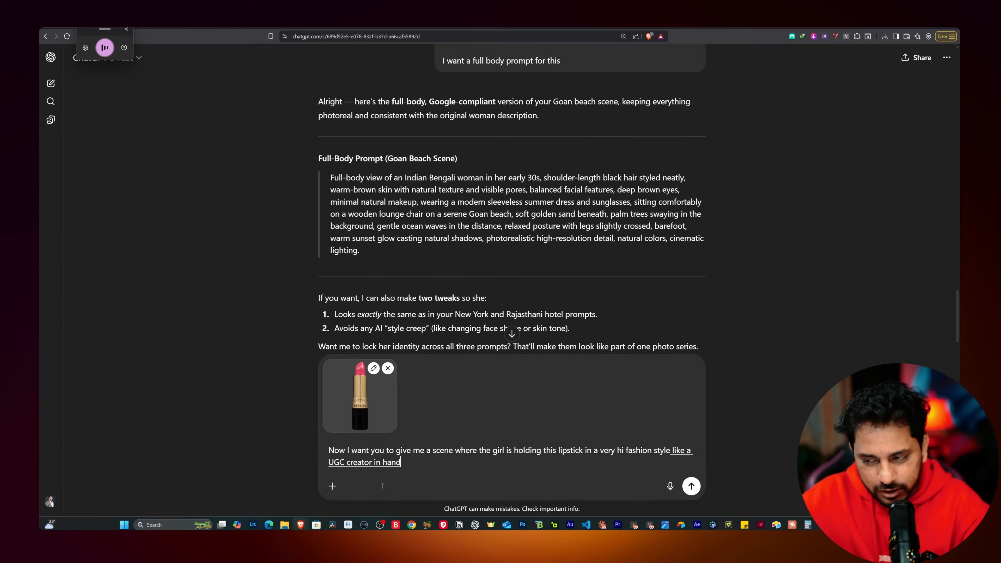
type(" give me a prompt for that")
key("Return")
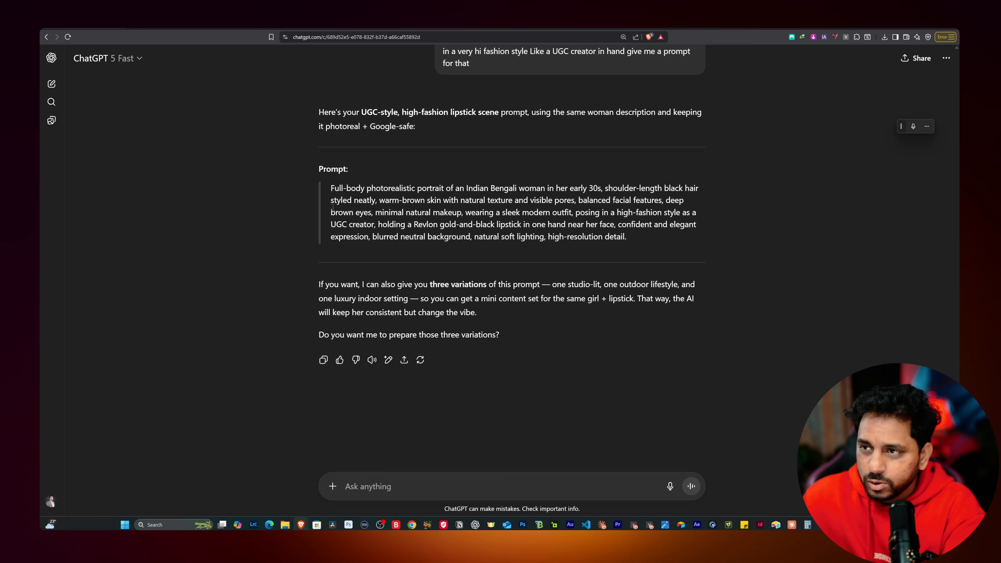
Step: Enter ChatGPT's UGC-style lipstick prompt in Whisk with the subject and lipstick references selected, then generate and view the image
left_click_drag(331, 191, 628, 237)
key("ctrl+c")
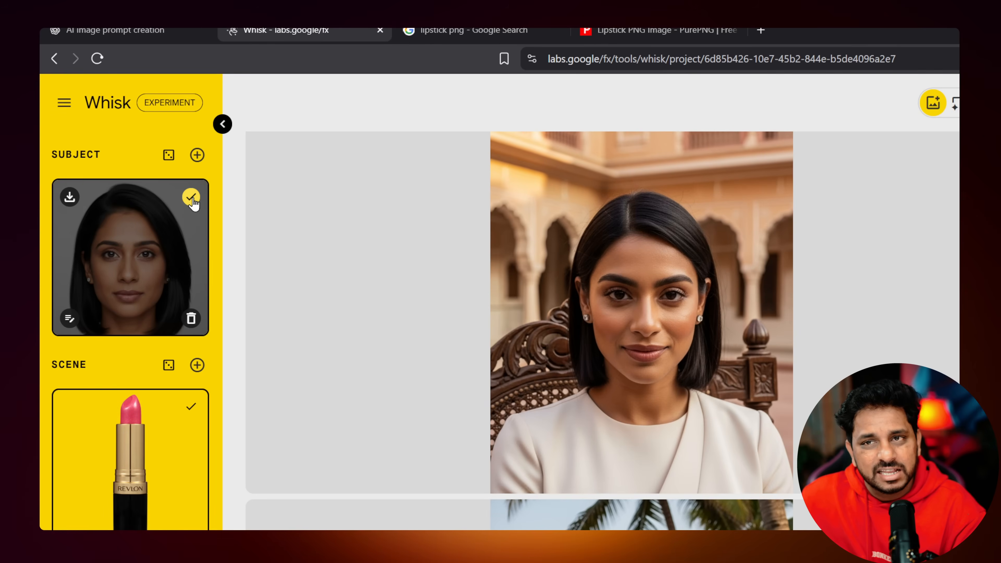
left_click(191, 179)
left_click(191, 196)
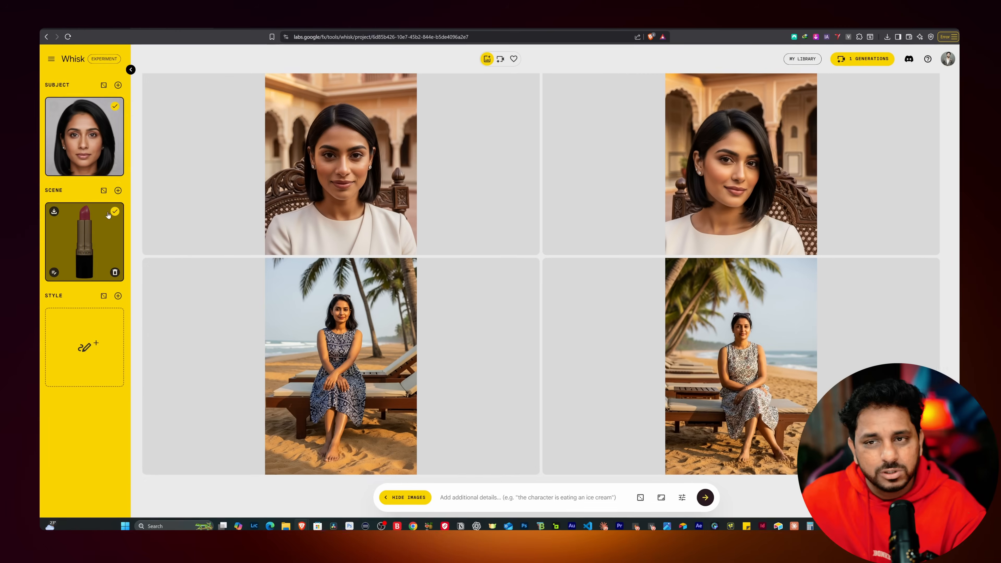
left_click(454, 492)
key("super+h")
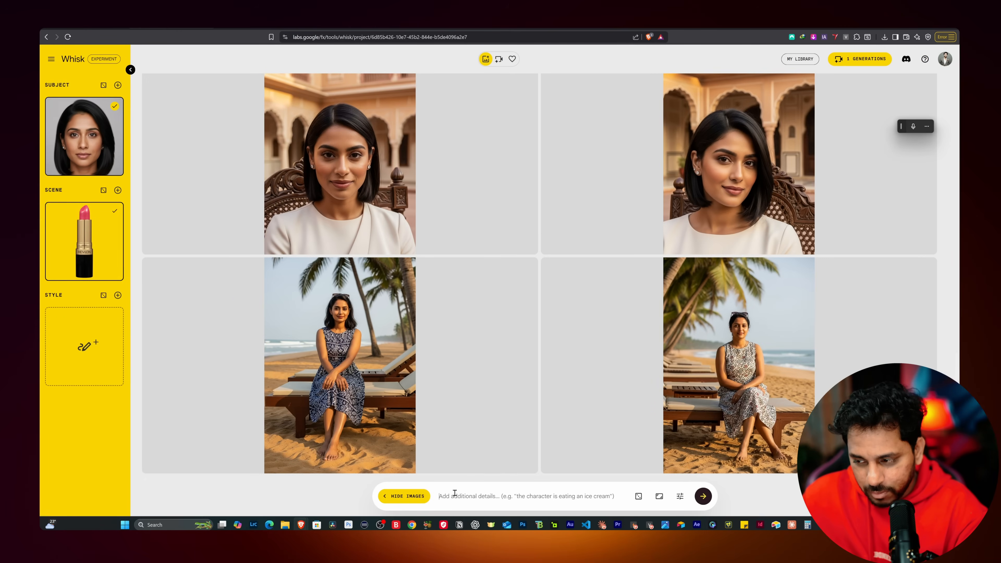
key("ctrl+v")
left_click(679, 495)
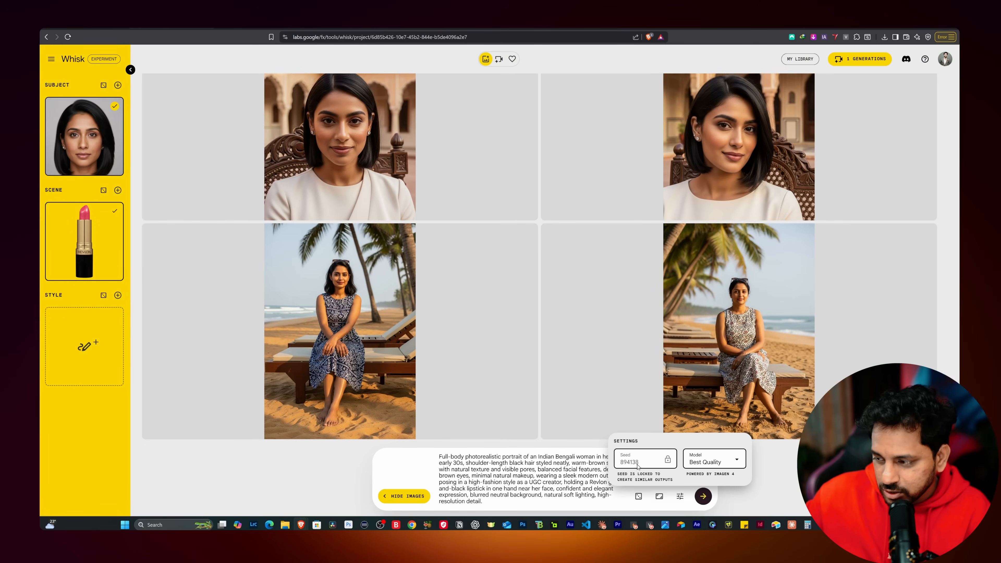
left_click(532, 503)
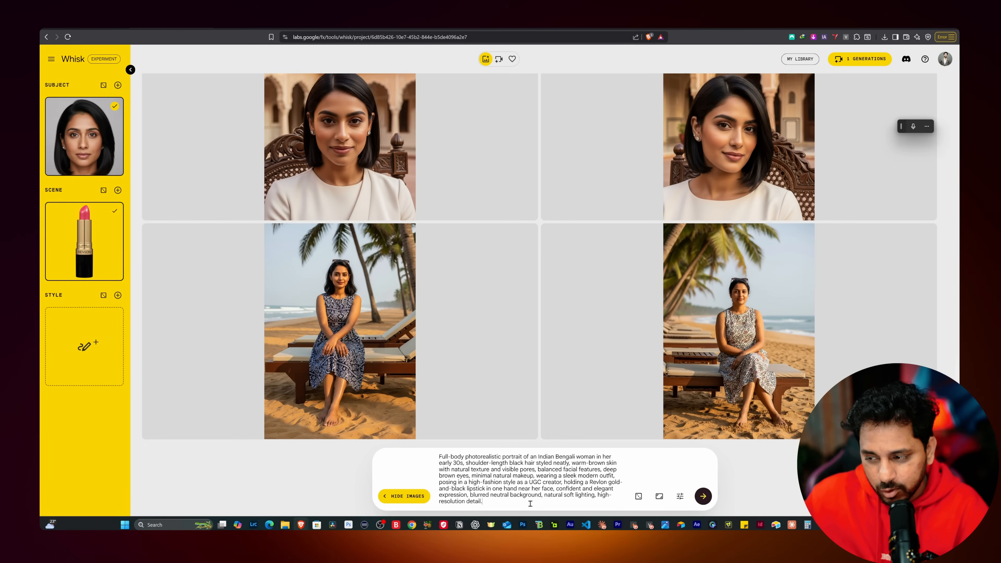
left_click(702, 500)
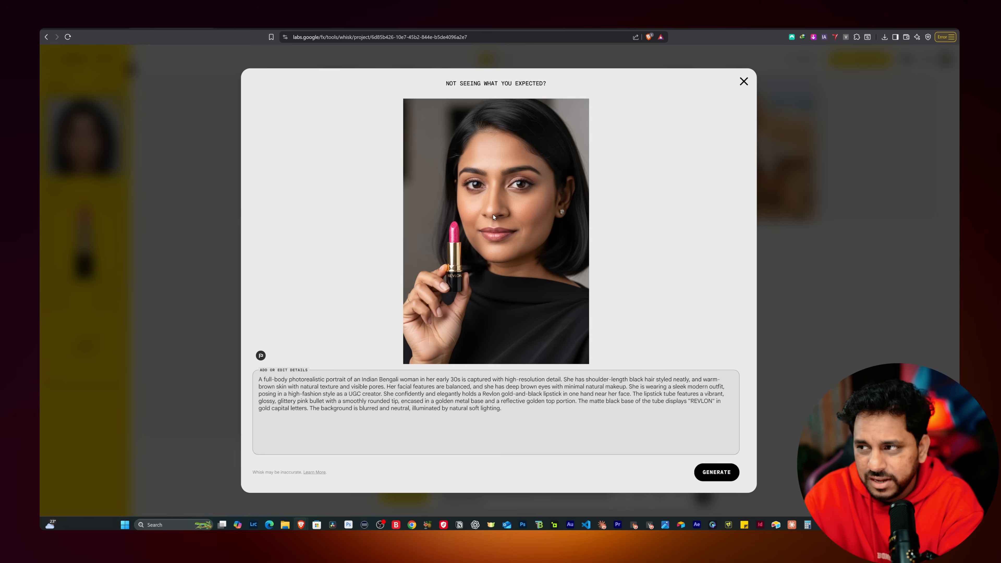
left_click(163, 199)
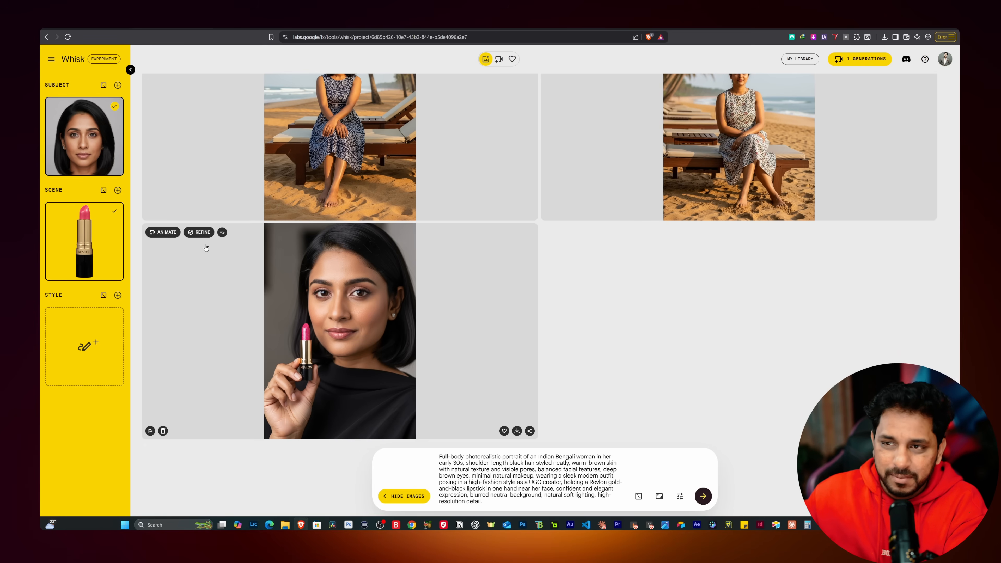
Step: Refine the black-outfit lipstick portrait with dictated additional details, generate the new version, and return to the image gallery
left_click(199, 233)
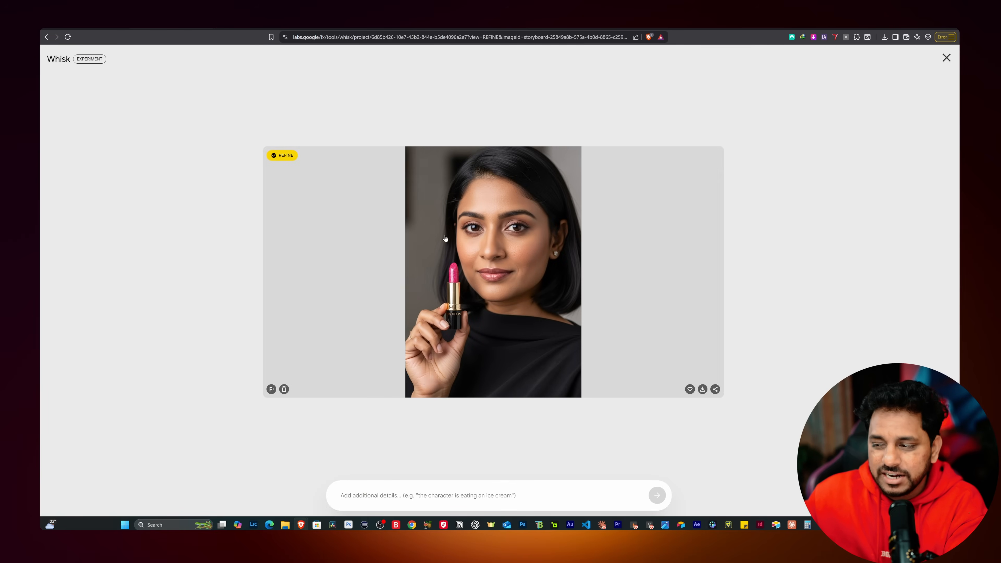
left_click(369, 491)
key("super+h")
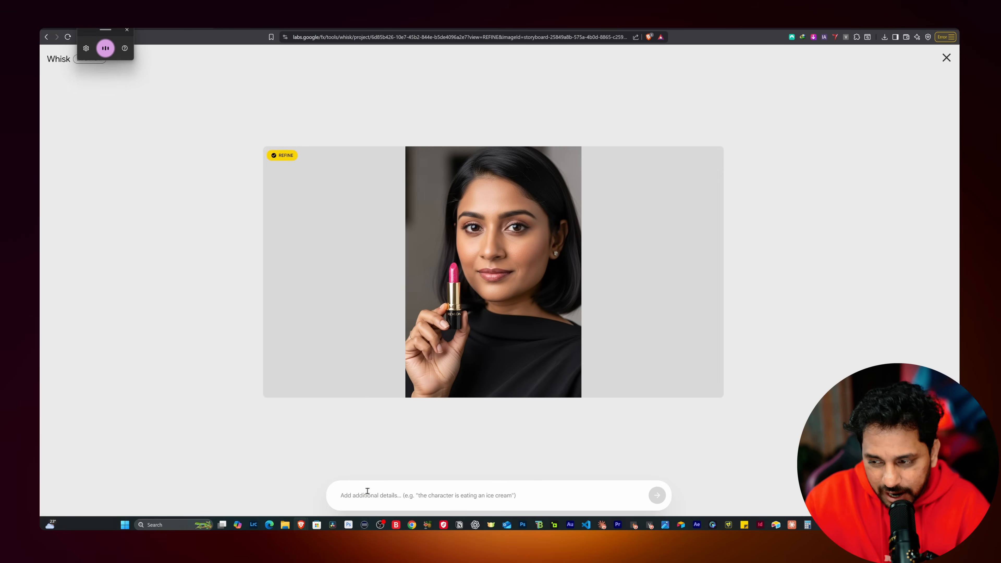
key("Return")
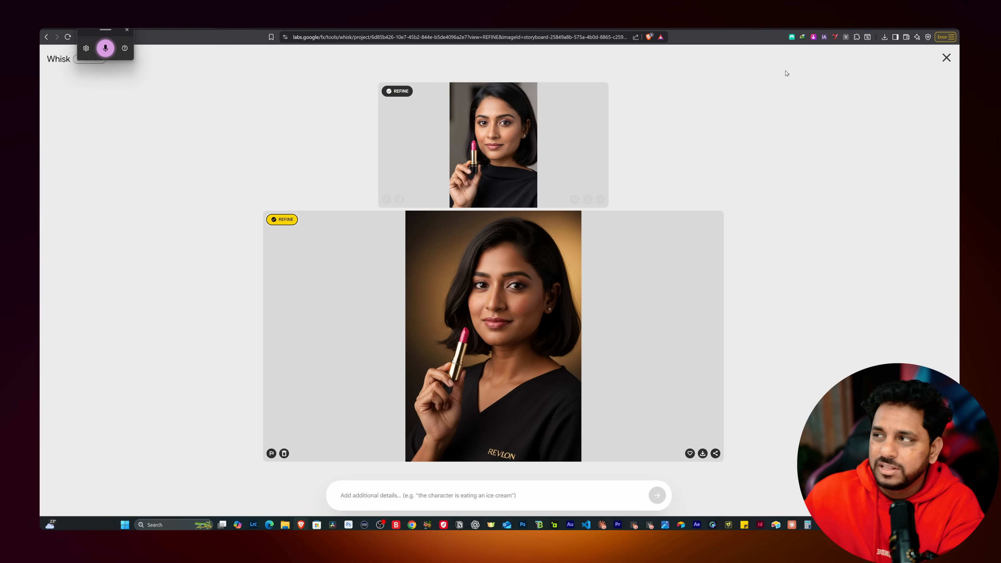
left_click(945, 58)
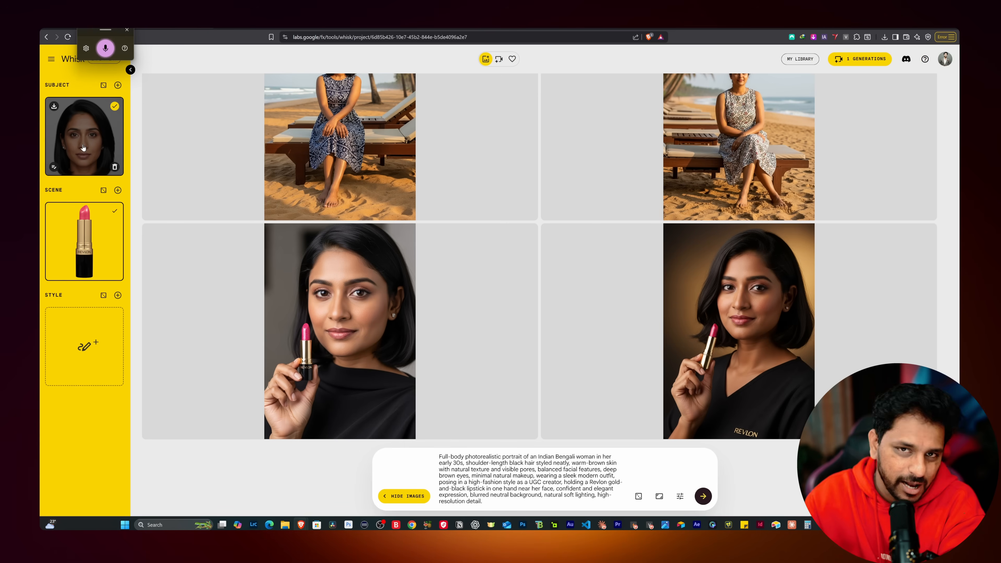
Step: Set the aspect ratio to 16:9 landscape, regenerate the lipstick prompt, and compare the new image with the portrait versions
mouse_move(80, 331)
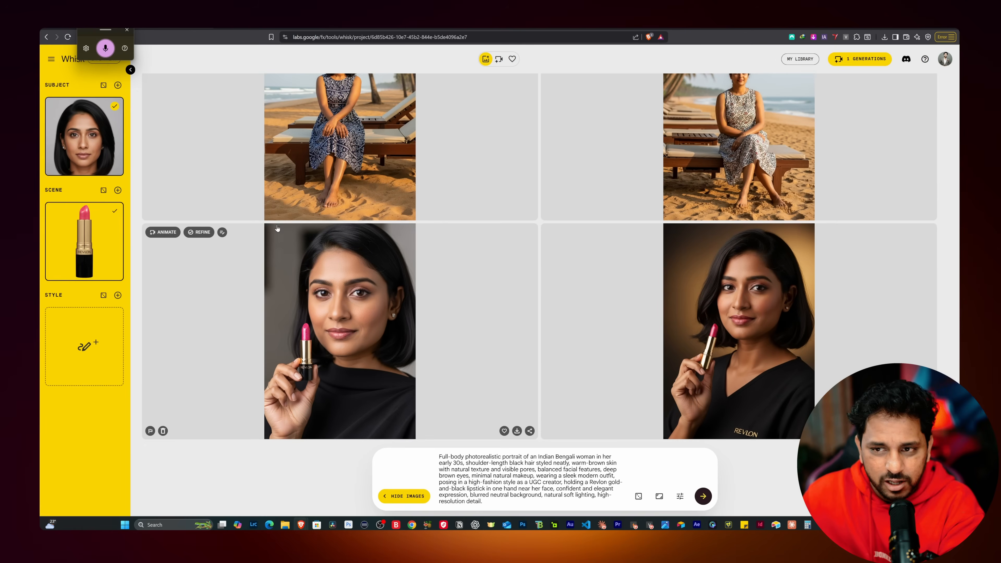
left_click(165, 234)
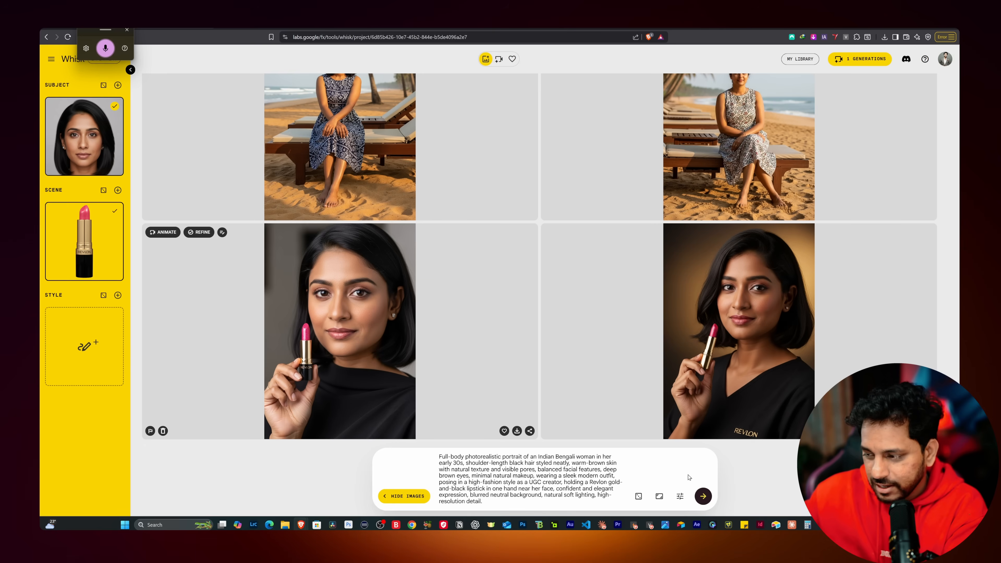
left_click(658, 497)
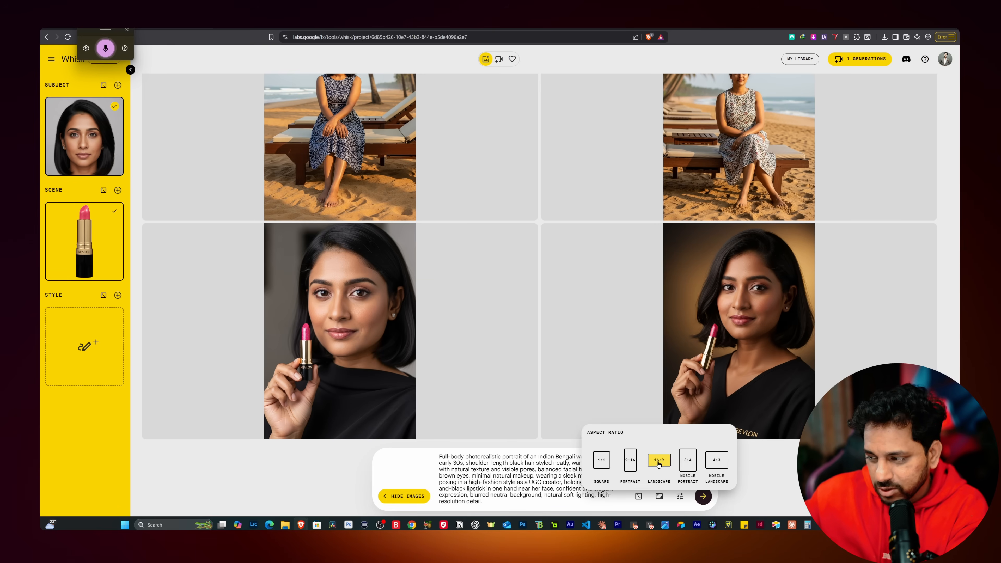
left_click(703, 497)
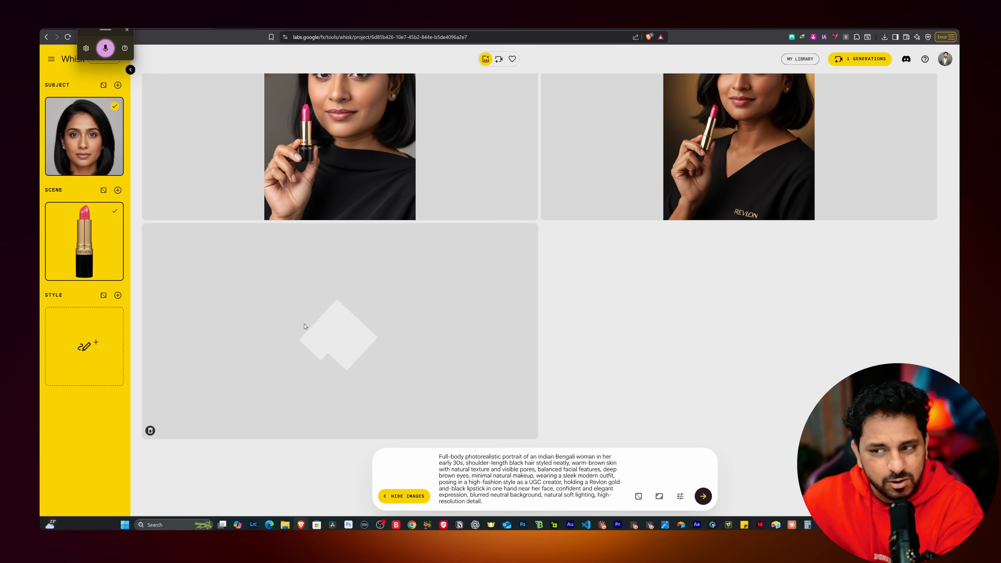
scroll(424, 340, "up", 4)
scroll(424, 340, "down", 3)
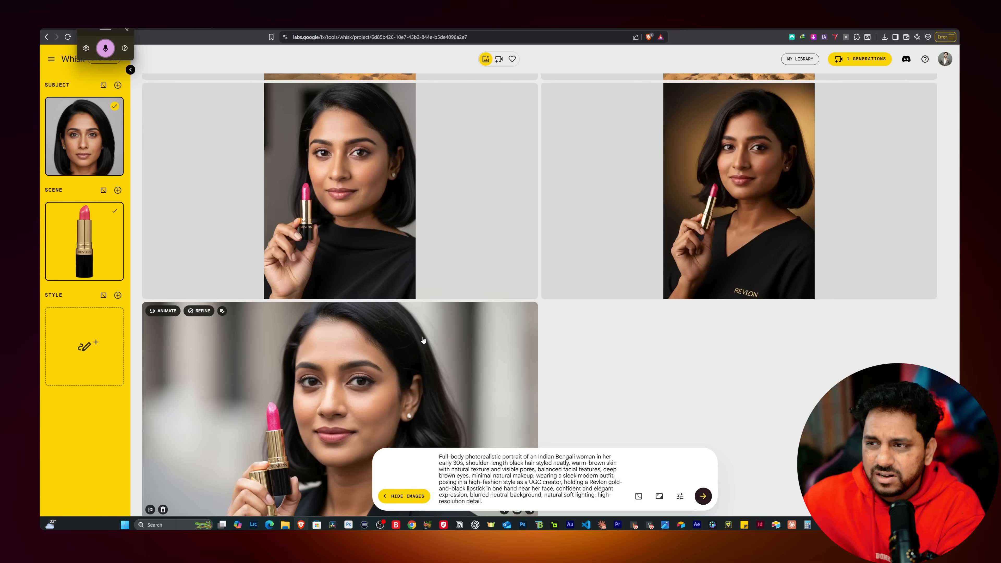
scroll(349, 346, "down", 1)
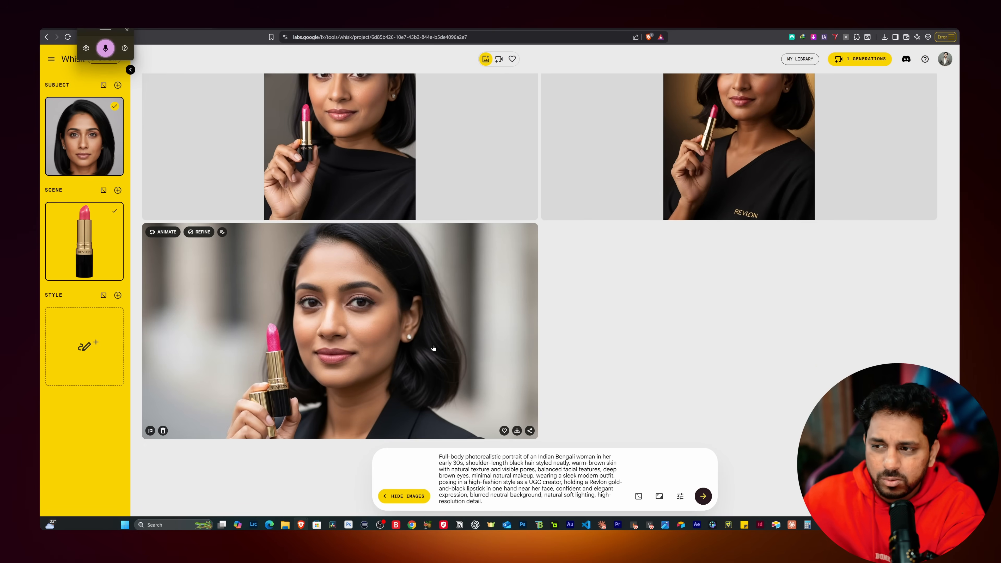
scroll(433, 348, "up", 3)
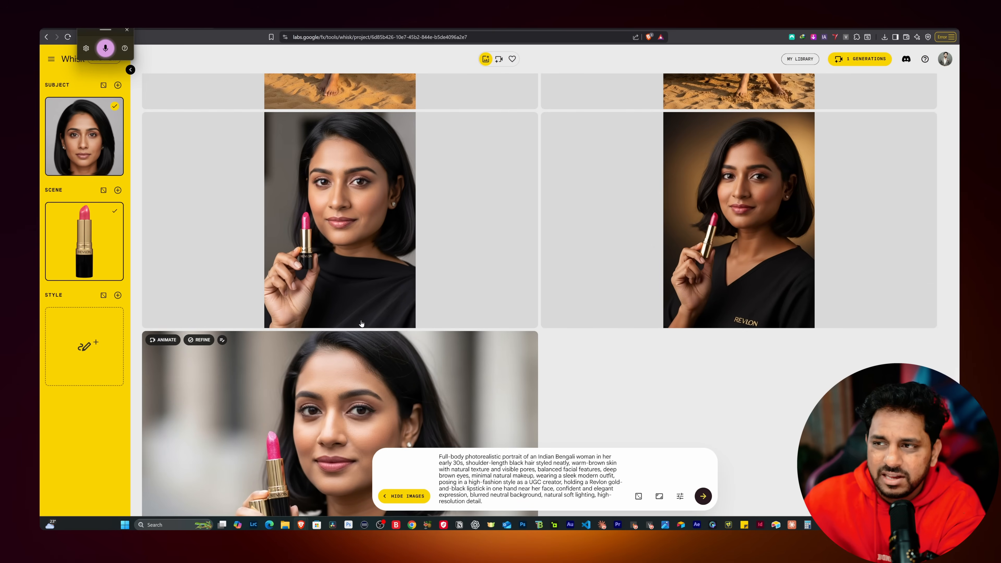
scroll(433, 347, "down", 3)
Step: Check the seed and model settings, then generate more landscape images from the same lipstick prompt and review them
left_click(679, 496)
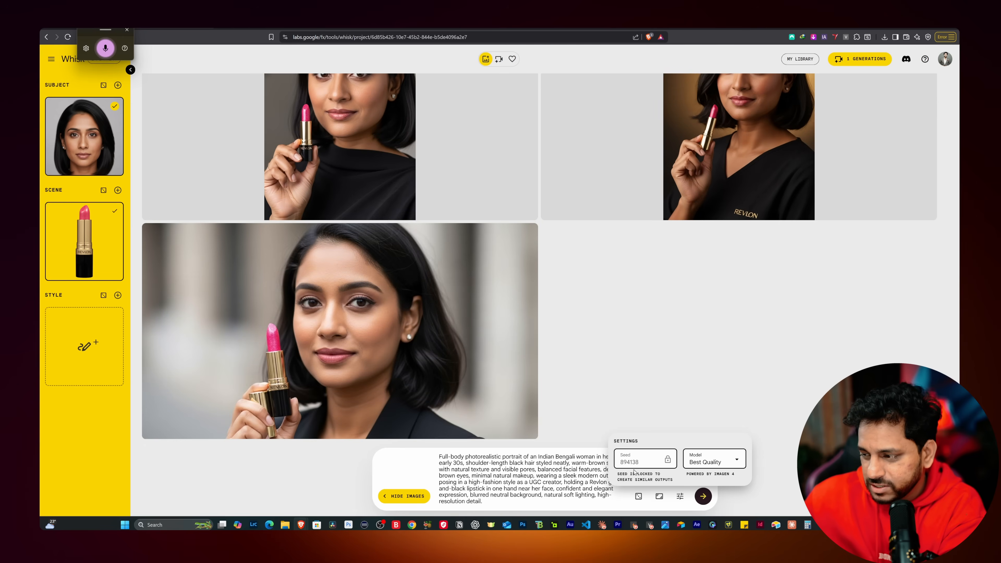
left_click(275, 462)
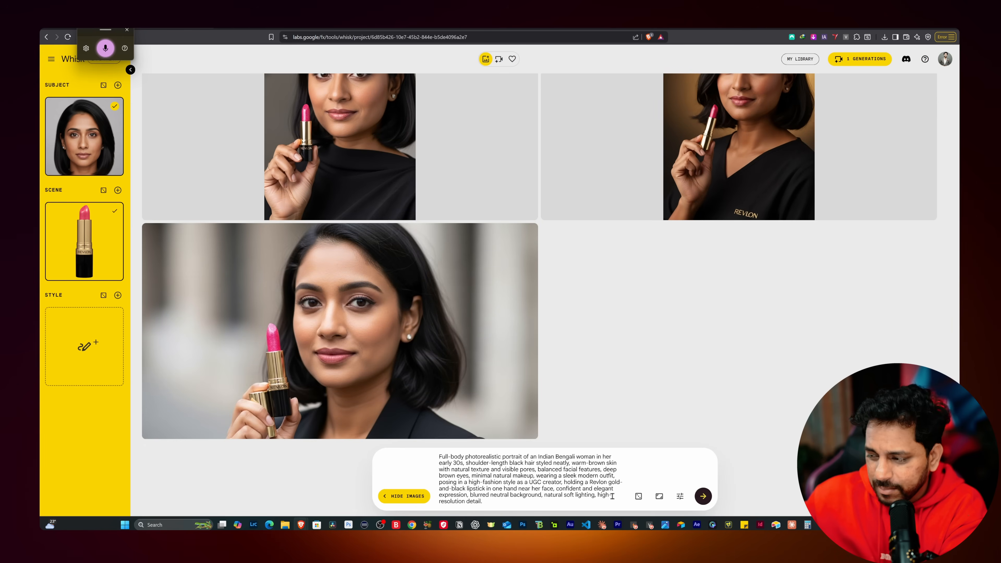
left_click(703, 496)
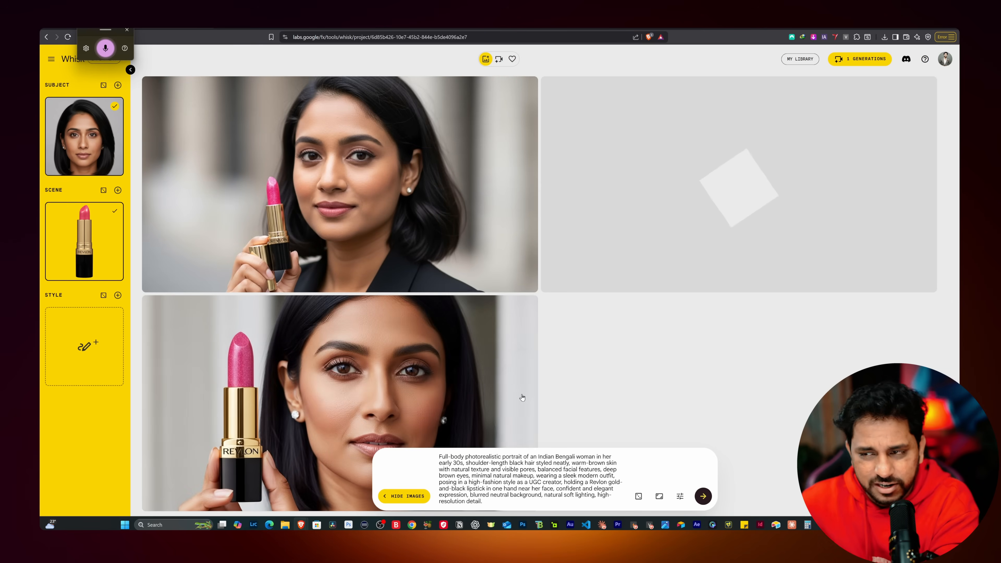
scroll(378, 333, "up", 3)
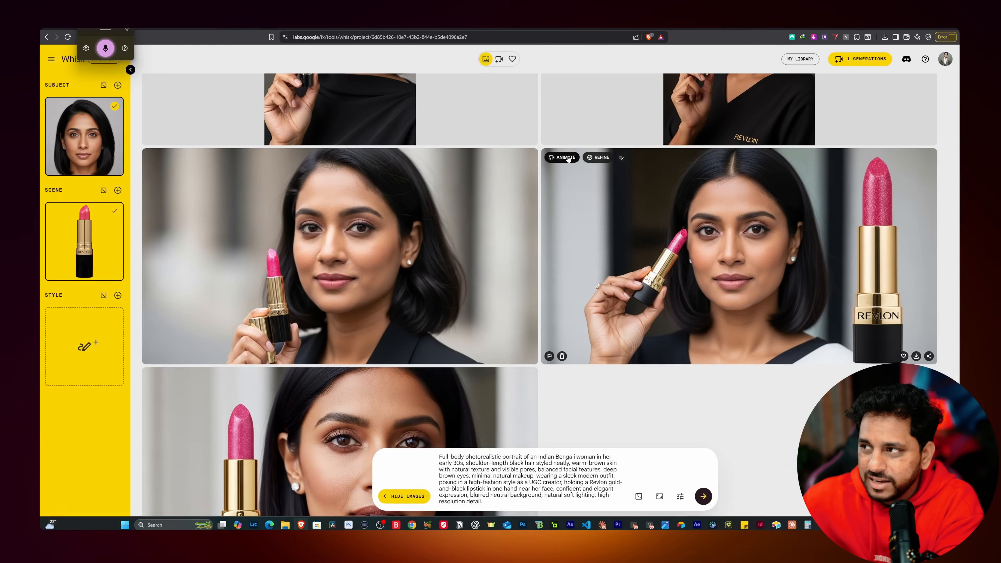
Step: Animate the two-lipstick image: "The girl is smiling looking into the camera and showing the product to the camera, The lipstick on the right is slightly revolving"
left_click(566, 158)
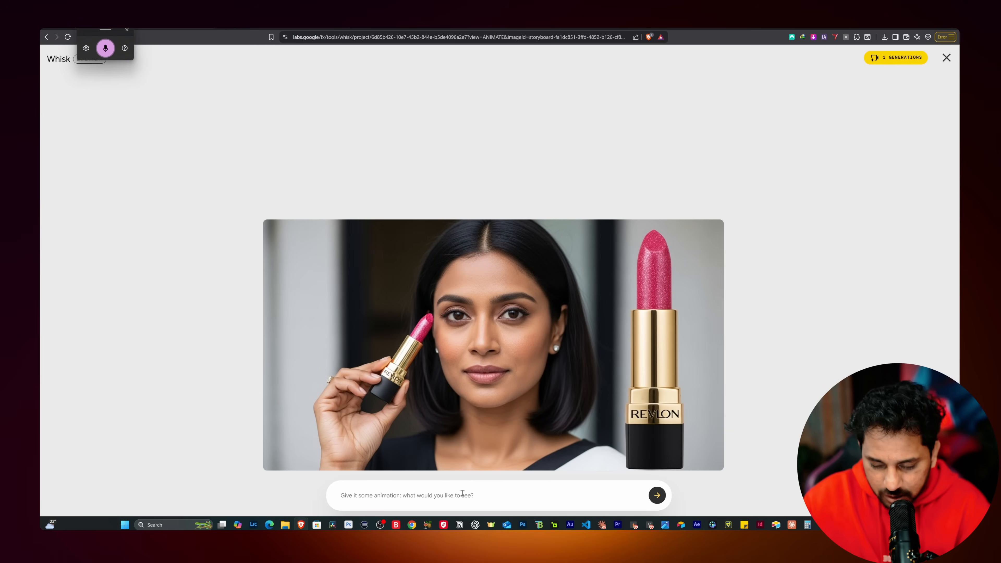
type("the girl is")
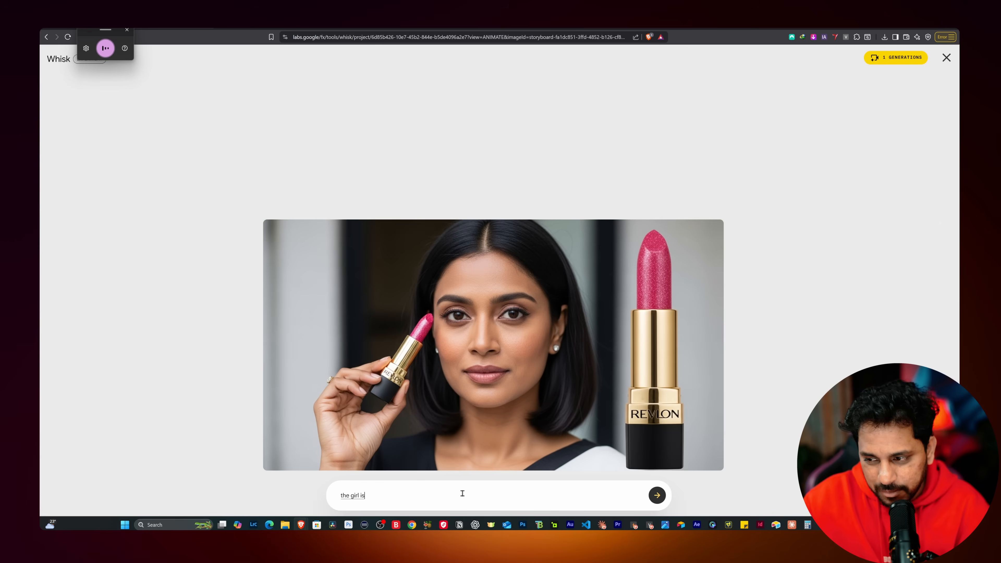
type(" smiling looking into the camera and showing the product to the camera ,")
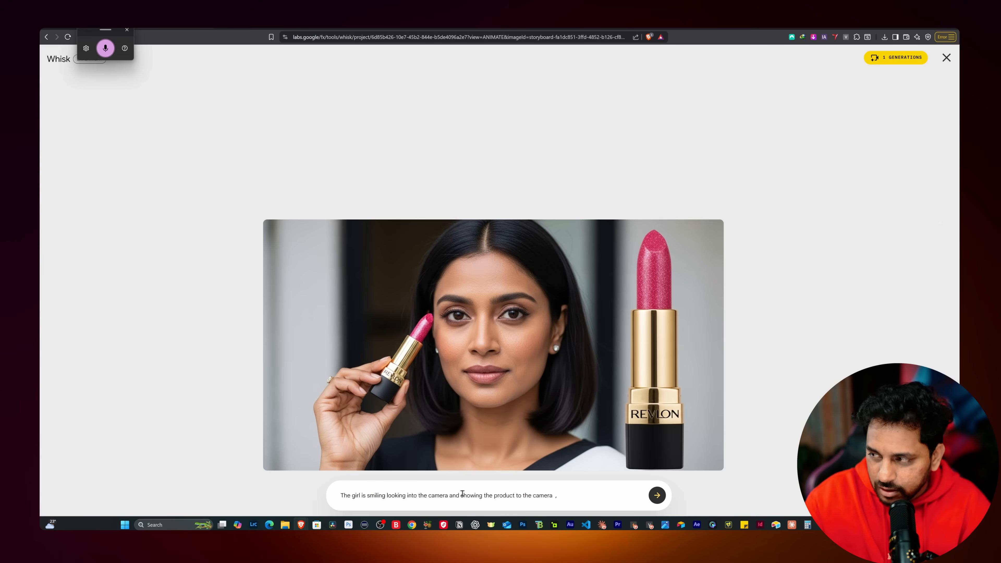
type(" the lipstick on the right")
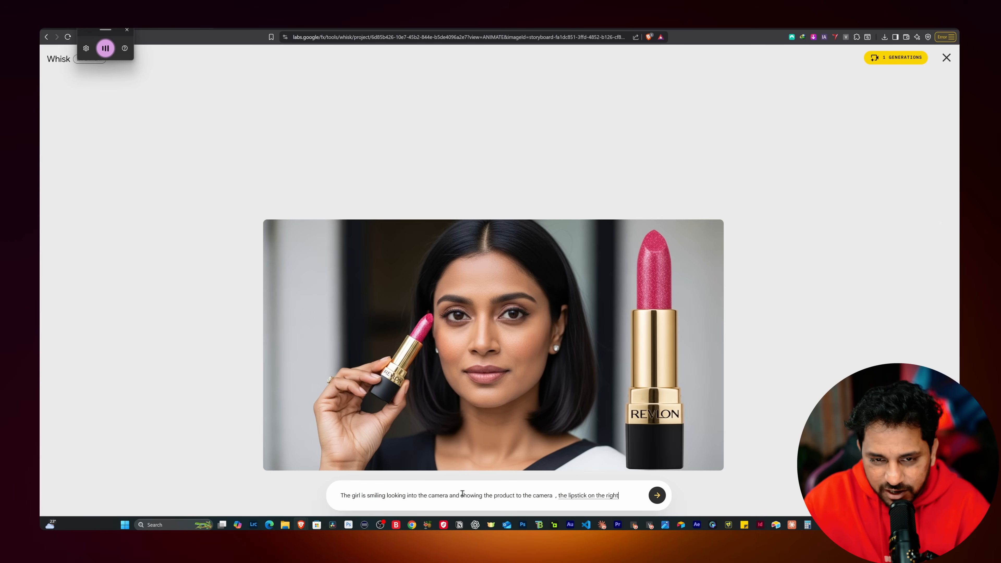
type(" is slowly revolving")
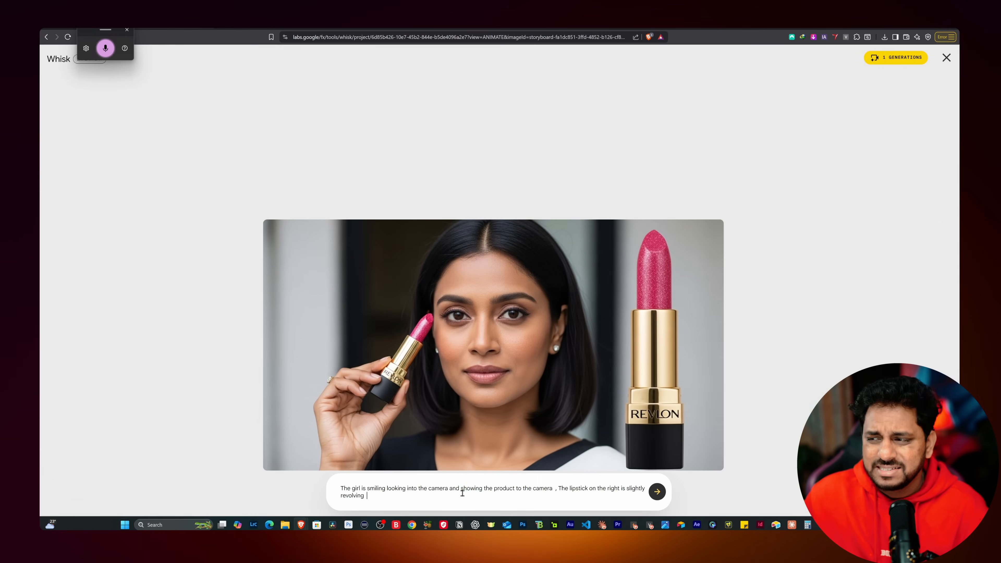
left_click(655, 495)
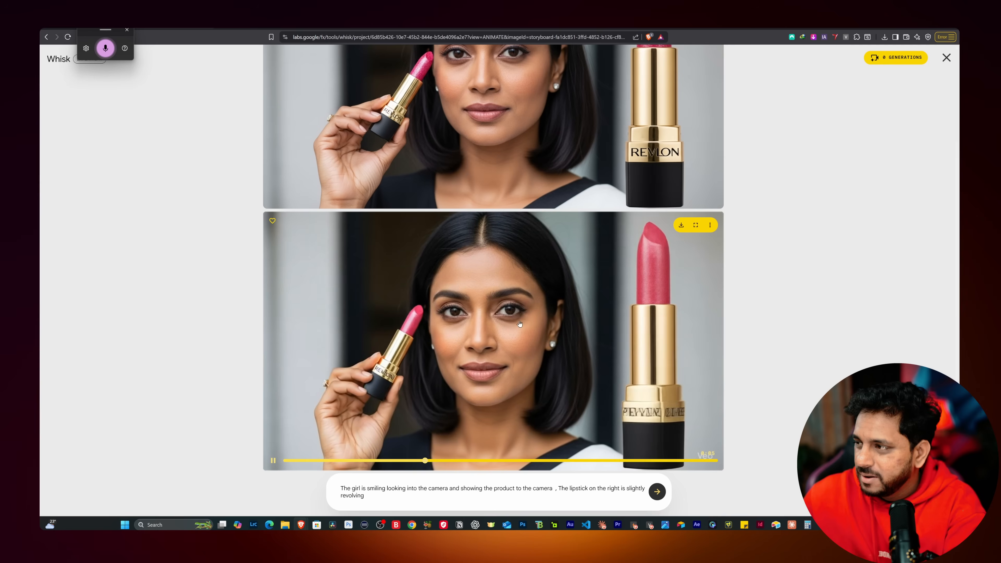
Step: Watch the animated lipstick video in full screen, then return to the image gallery
left_click(695, 225)
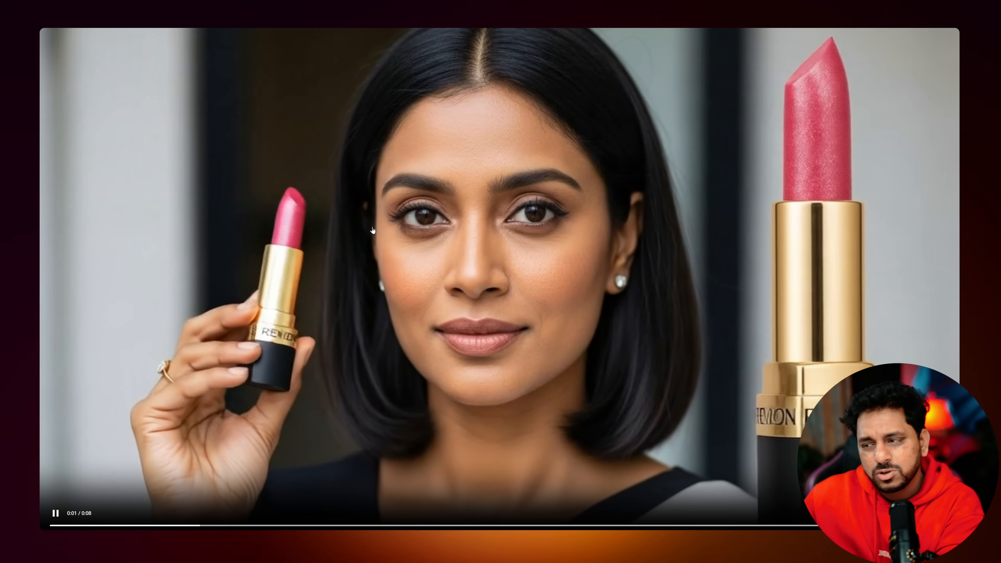
key("Escape")
key("Escape")
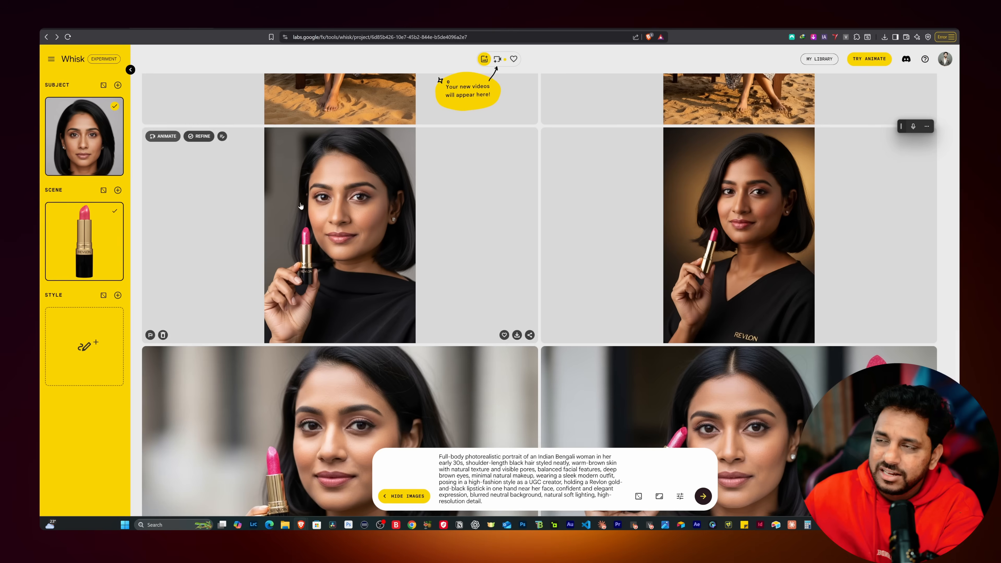